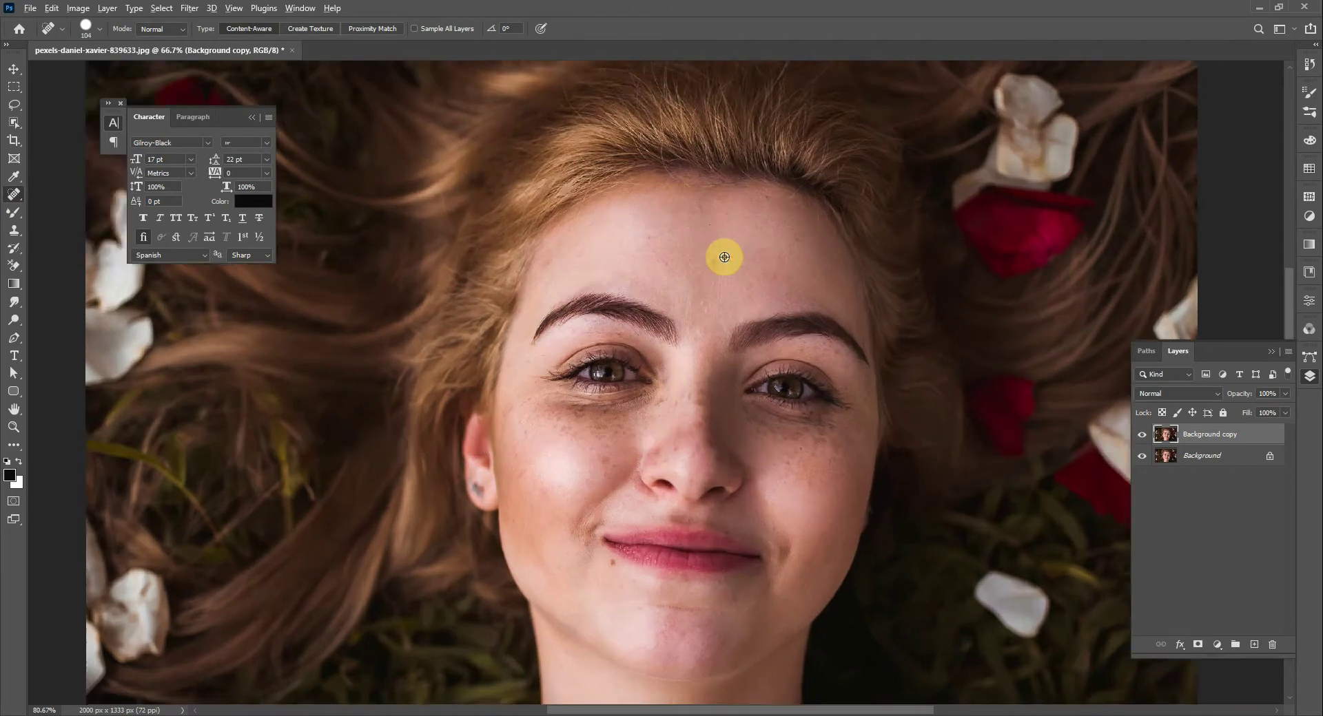
# Step: Remove blemishes and freckles from the forehead, nose and the cheek under the right-hand eye with the Spot Healing Brush
pyautogui.moveTo(678, 270); pyautogui.dragTo(675, 270)
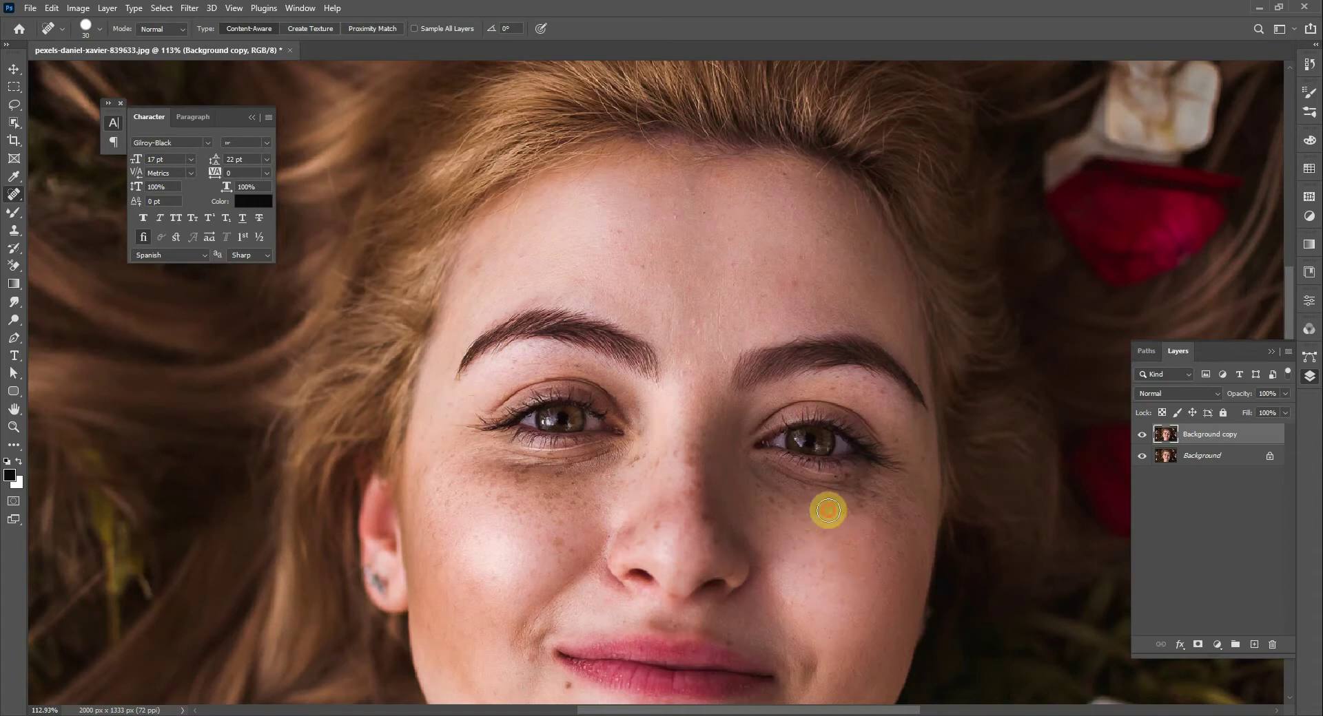
pyautogui.moveTo(799, 523); pyautogui.dragTo(802, 520)
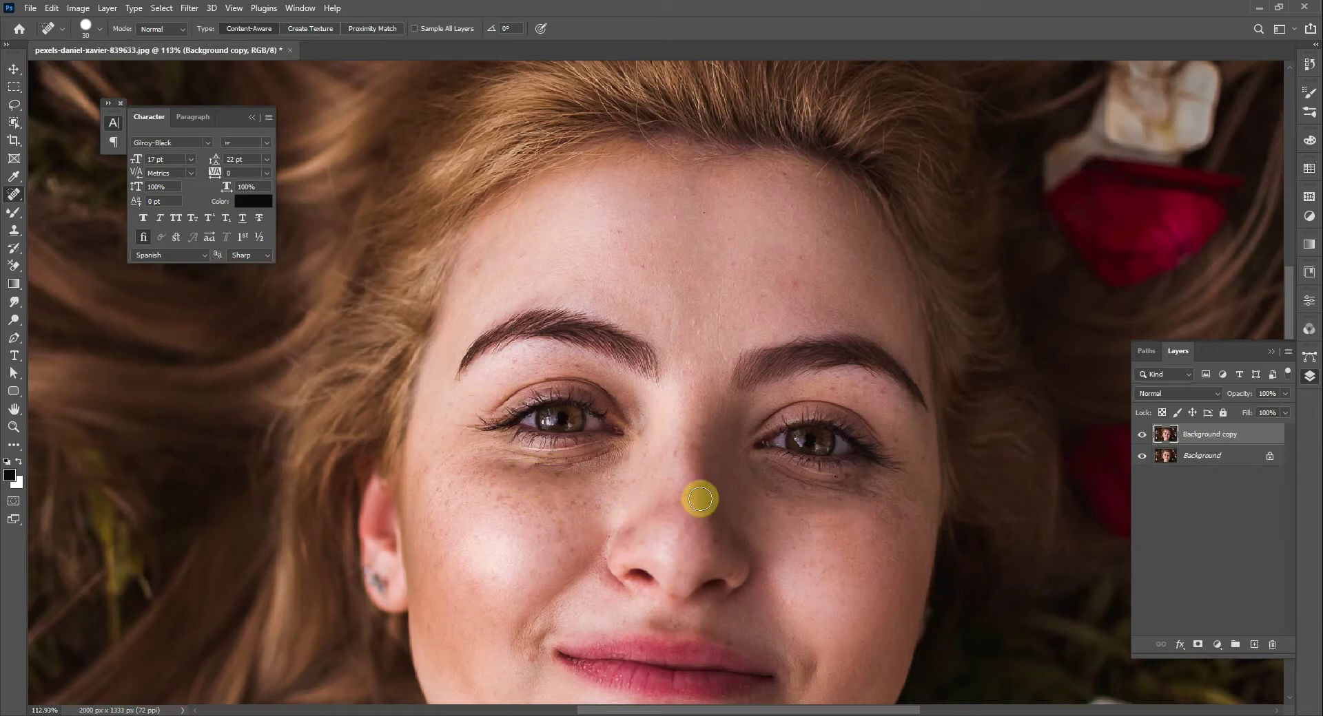
pyautogui.moveTo(834, 524); pyautogui.dragTo(781, 478)
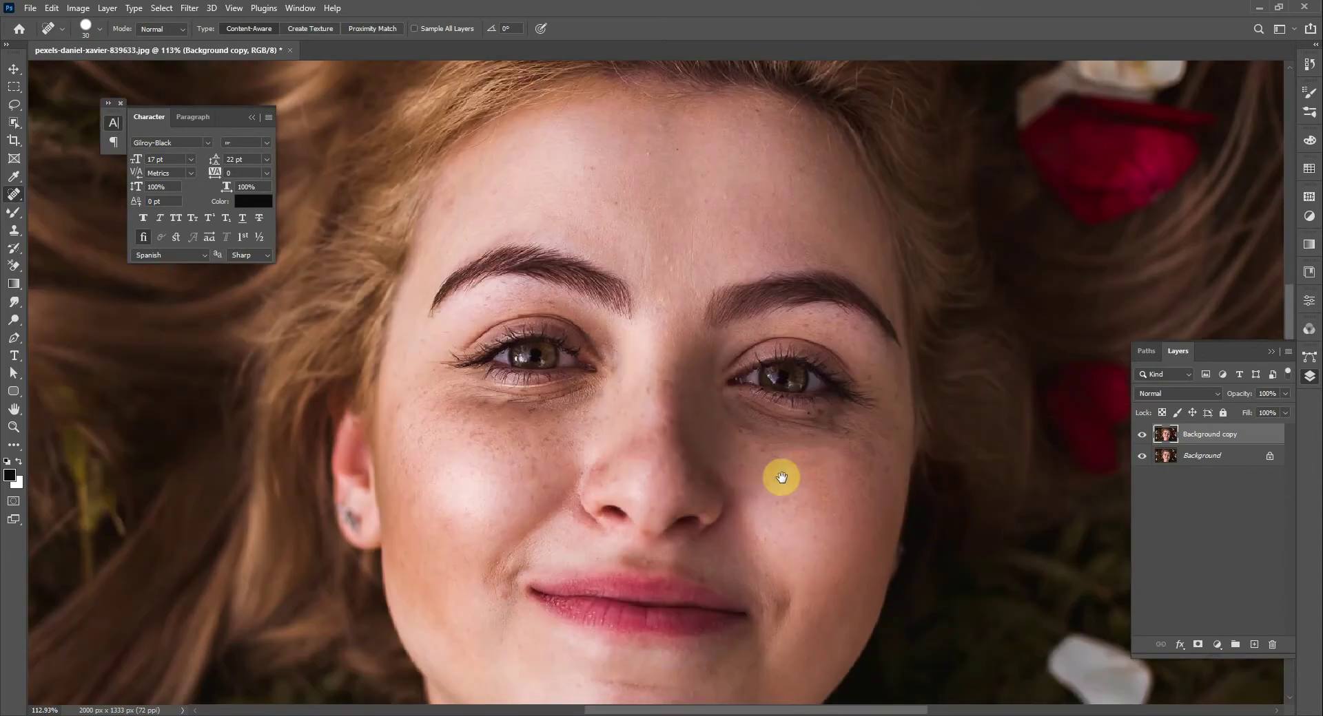
# Step: Switch to the Mixer Brush and smooth the skin across the upper forehead on the Background copy layer
pyautogui.rightClick(10, 214)
pyautogui.click(58, 254)
pyautogui.moveTo(743, 171); pyautogui.dragTo(743, 172)
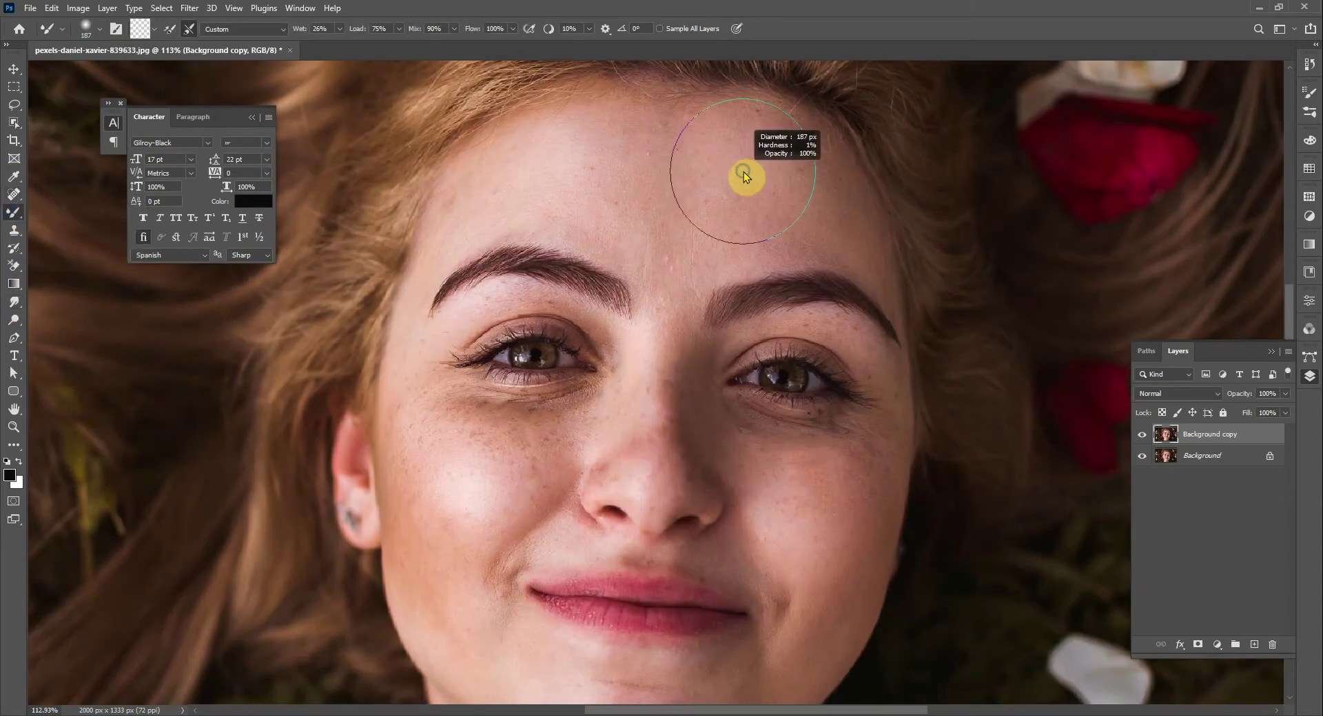
pyautogui.scroll(5, 700, 176)
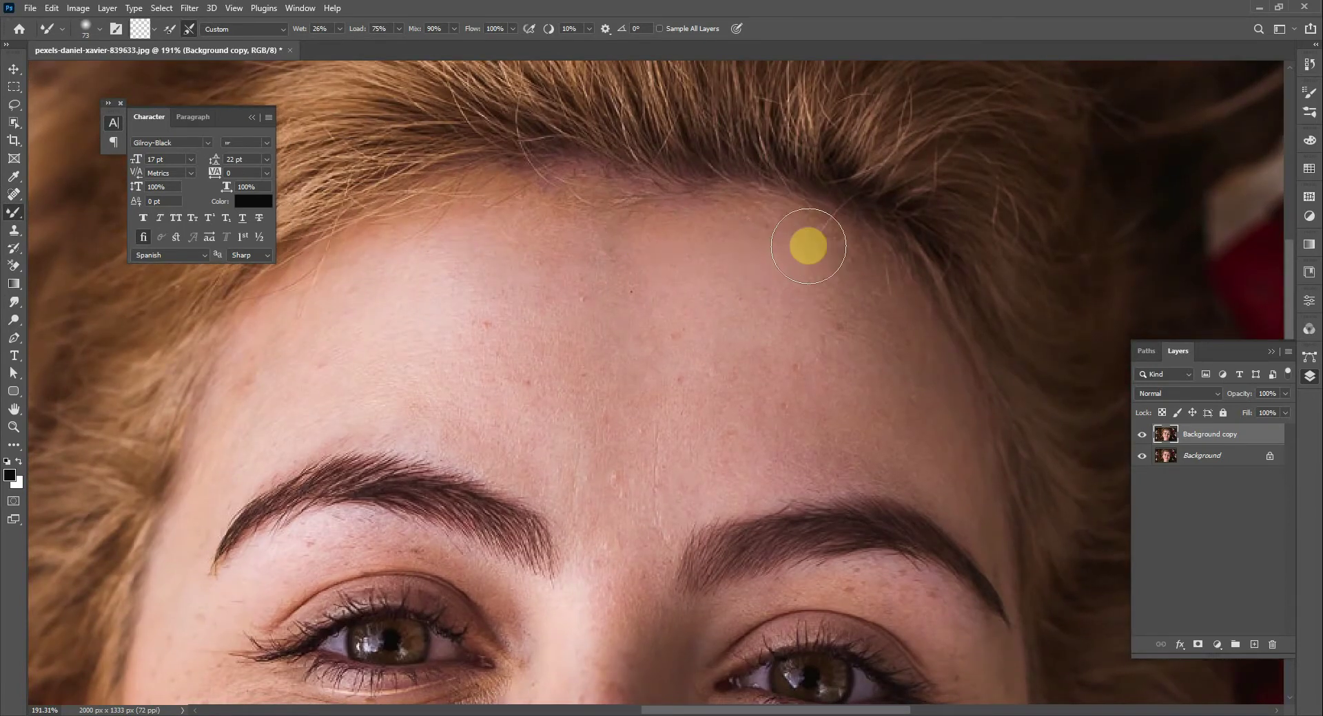
pyautogui.moveTo(858, 265)
pyautogui.mouseDown()
pyautogui.moveTo(649, 225)
pyautogui.moveTo(817, 309)
pyautogui.mouseUp()
pyautogui.moveTo(510, 350)
pyautogui.mouseDown()
pyautogui.moveTo(860, 346)
pyautogui.moveTo(824, 322)
pyautogui.moveTo(928, 425)
pyautogui.moveTo(812, 305)
pyautogui.moveTo(908, 398)
pyautogui.moveTo(847, 317)
pyautogui.moveTo(911, 305)
pyautogui.mouseUp()
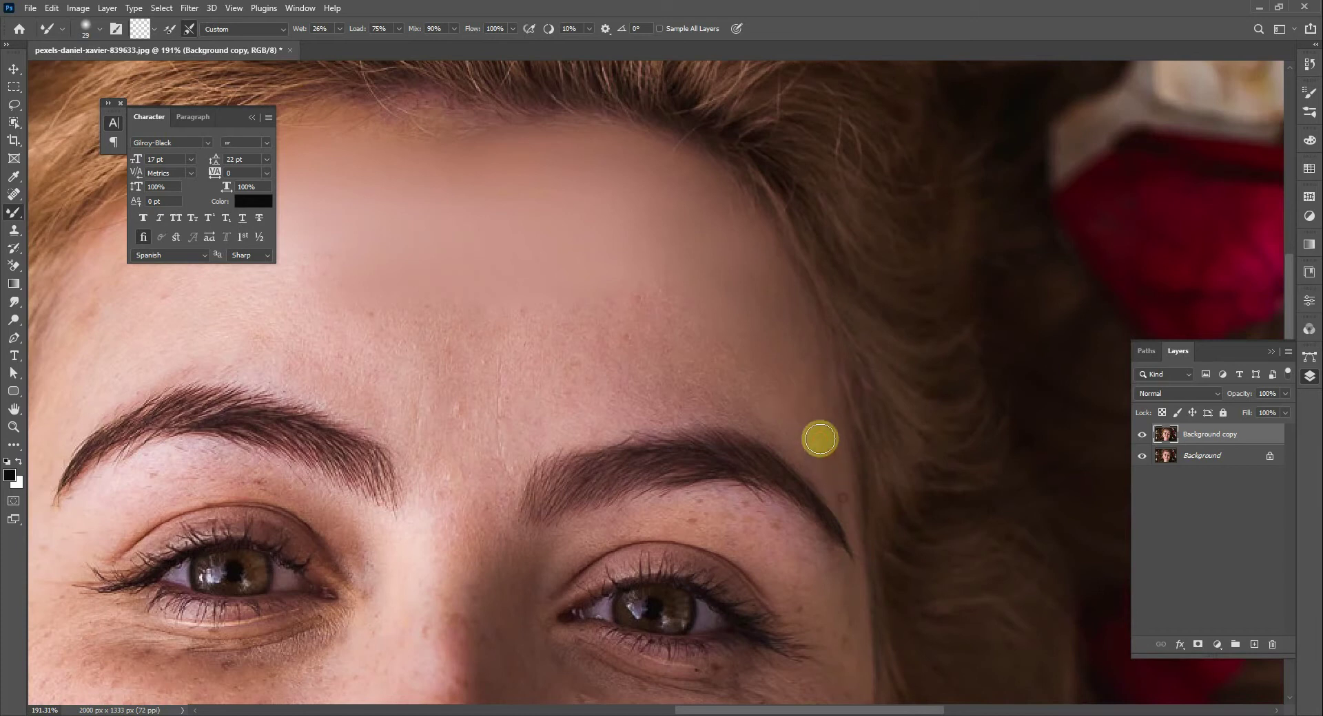
# Step: Blend the forehead skin above the right-hand eyebrow with short Mixer Brush strokes
pyautogui.scroll(3, 806, 441)
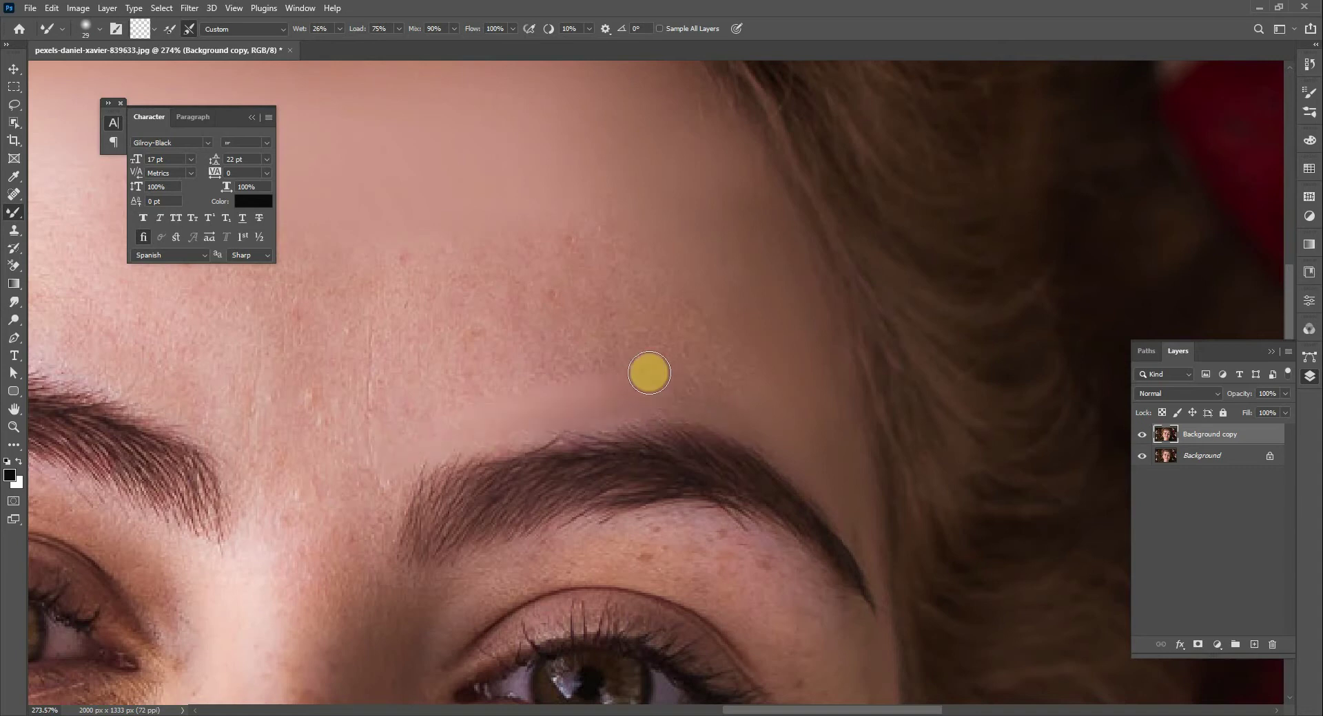
pyautogui.moveTo(708, 364)
pyautogui.mouseDown()
pyautogui.moveTo(750, 375)
pyautogui.moveTo(487, 304)
pyautogui.mouseUp()
pyautogui.moveTo(657, 338); pyautogui.dragTo(365, 365)
pyautogui.moveTo(701, 284); pyautogui.dragTo(405, 300)
pyautogui.moveTo(647, 227); pyautogui.dragTo(397, 290)
pyautogui.moveTo(588, 219); pyautogui.dragTo(324, 328)
pyautogui.moveTo(599, 291); pyautogui.dragTo(427, 317)
pyautogui.moveTo(804, 283); pyautogui.dragTo(549, 353)
pyautogui.moveTo(645, 268); pyautogui.dragTo(428, 354)
pyautogui.moveTo(687, 279); pyautogui.dragTo(527, 221)
# Step: Smooth the skin between the right-hand eyebrow and eyelid and around that eye's outer corner, using a 32 px brush
pyautogui.moveTo(805, 582)
pyautogui.mouseDown()
pyautogui.moveTo(817, 322)
pyautogui.moveTo(810, 363)
pyautogui.moveTo(778, 354)
pyautogui.mouseUp()
pyautogui.moveTo(465, 331)
pyautogui.mouseDown()
pyautogui.moveTo(609, 295)
pyautogui.moveTo(730, 287)
pyautogui.moveTo(802, 329)
pyautogui.mouseUp()
pyautogui.moveTo(714, 298)
pyautogui.mouseDown()
pyautogui.moveTo(808, 362)
pyautogui.moveTo(822, 430)
pyautogui.moveTo(757, 391)
pyautogui.mouseUp()
pyautogui.scroll(2, 734, 462)
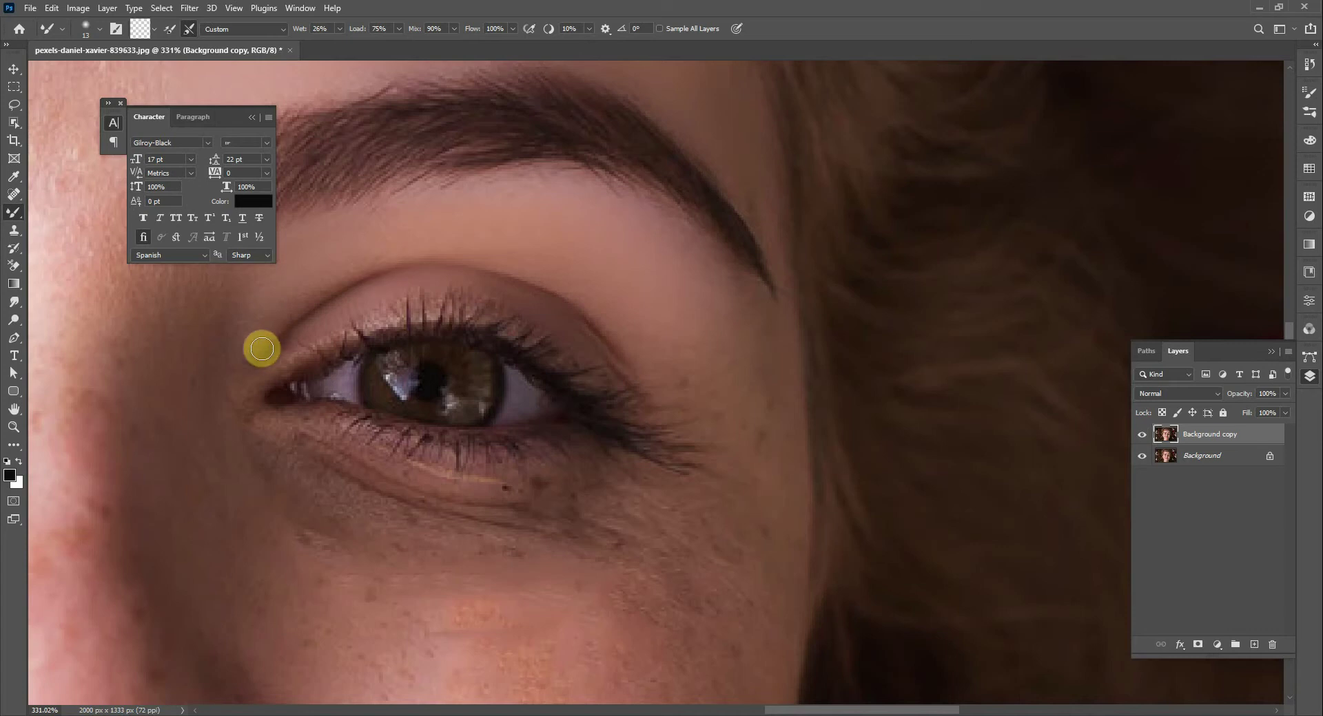
pyautogui.moveTo(713, 377); pyautogui.dragTo(734, 382)
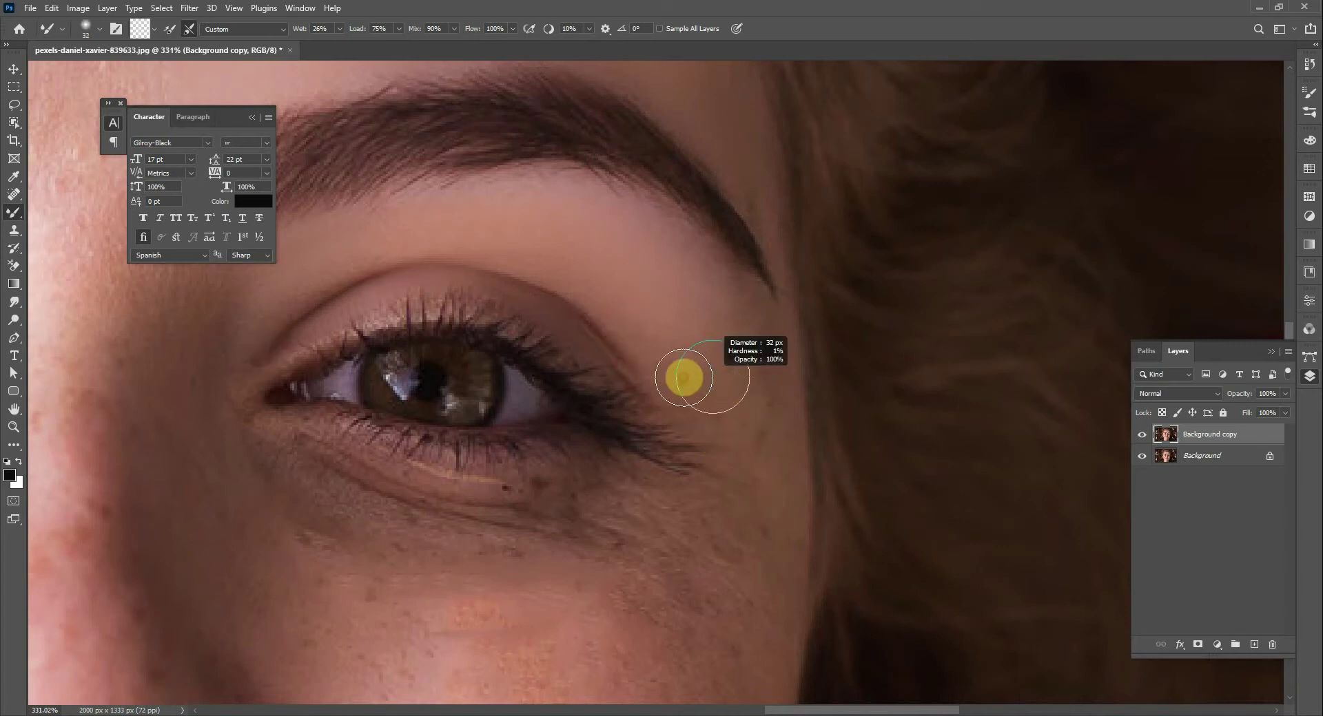
pyautogui.moveTo(764, 490); pyautogui.dragTo(784, 223)
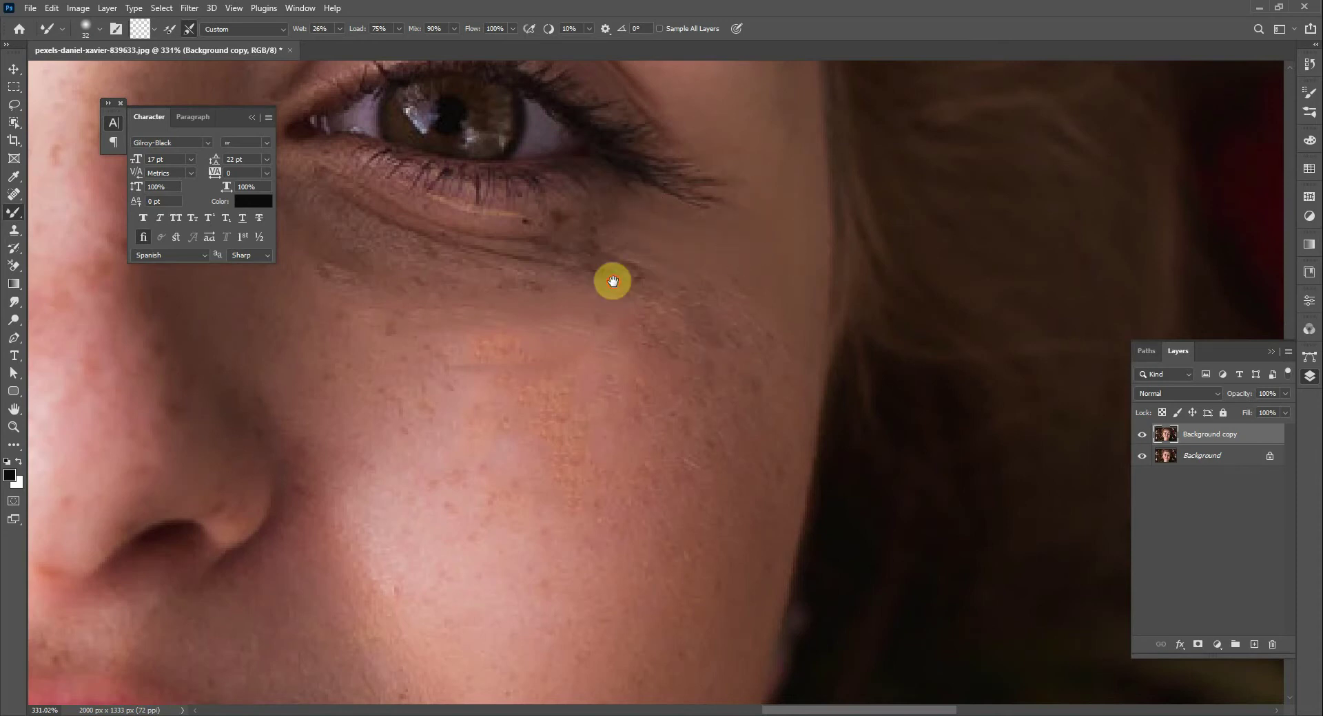
# Step: Smooth the under-eye area and outer cheek below the right-hand eye, enlarging the brush to 82 px for the cheek
pyautogui.moveTo(612, 281); pyautogui.dragTo(785, 374)
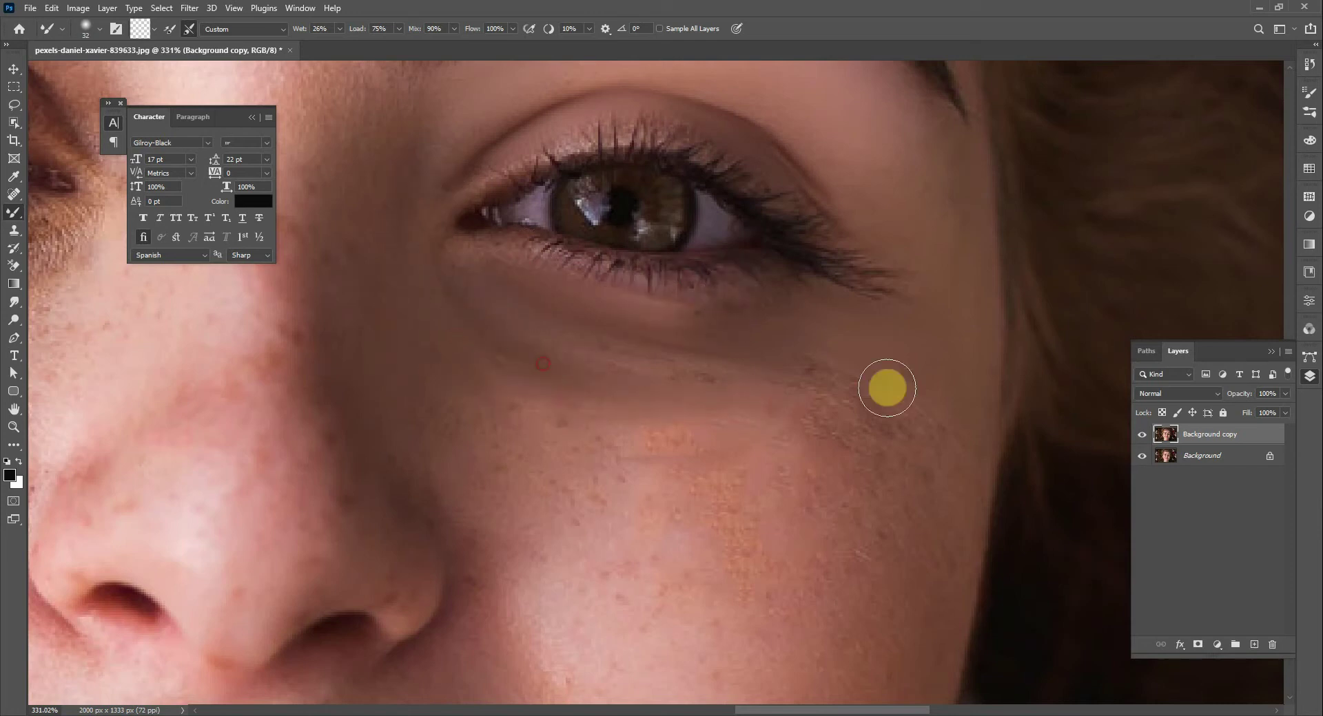
pyautogui.moveTo(738, 502); pyautogui.dragTo(868, 449)
pyautogui.moveTo(803, 493)
pyautogui.mouseDown()
pyautogui.moveTo(841, 444)
pyautogui.moveTo(859, 445)
pyautogui.moveTo(823, 514)
pyautogui.mouseUp()
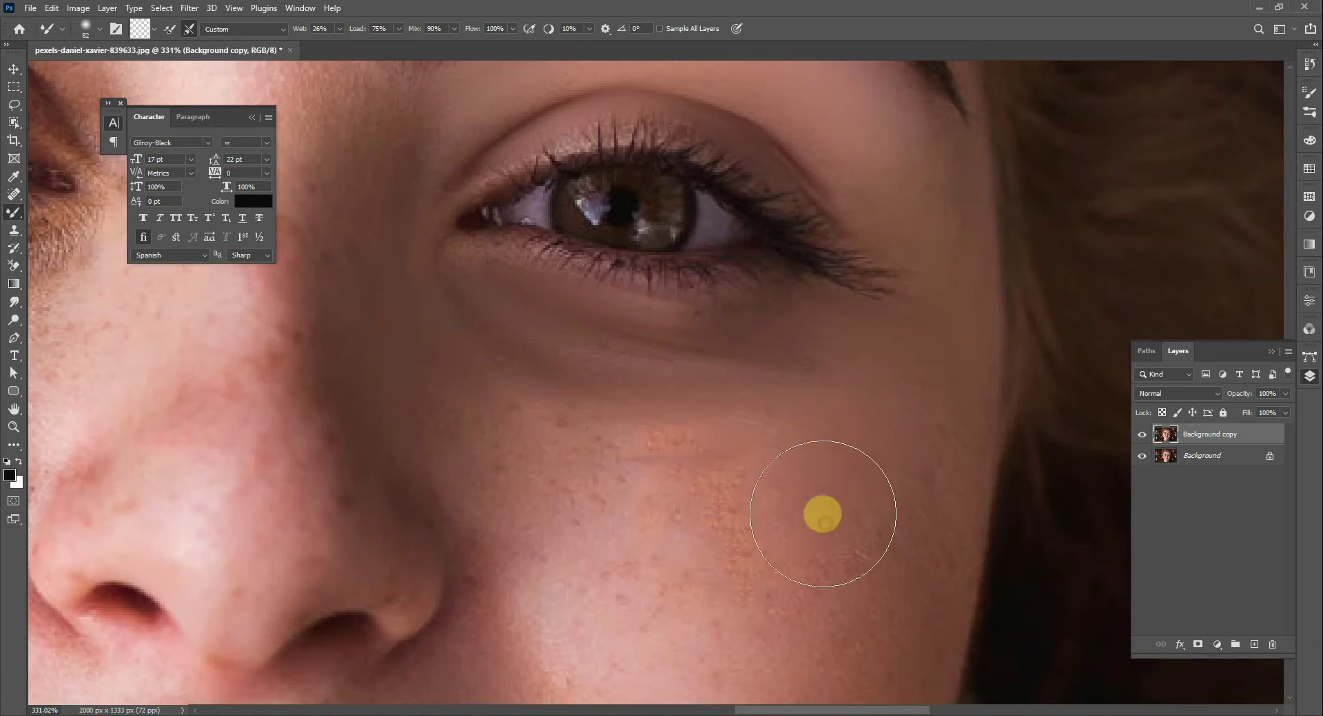
pyautogui.moveTo(884, 473); pyautogui.dragTo(850, 297)
pyautogui.moveTo(821, 502); pyautogui.dragTo(800, 324)
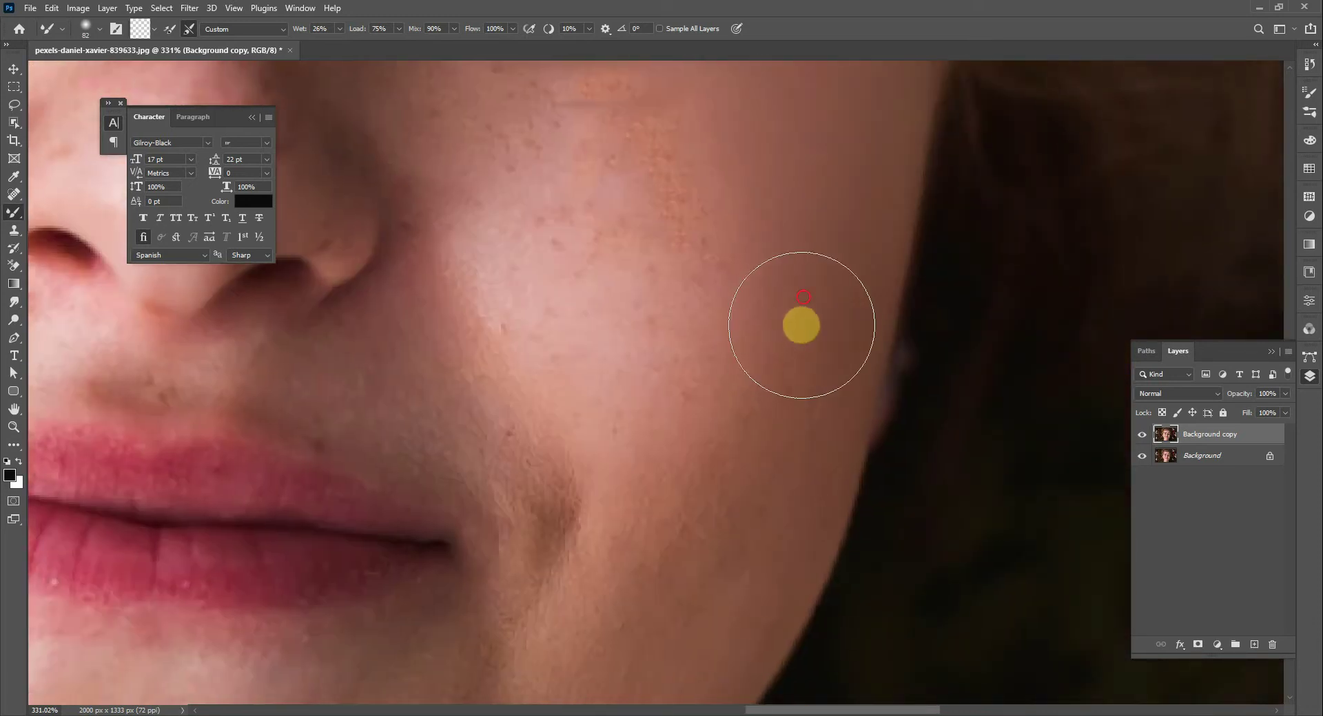
# Step: Blend the remaining freckles and texture on the right-hand cheek toward the side of the nose
pyautogui.moveTo(685, 323); pyautogui.dragTo(701, 448)
pyautogui.moveTo(699, 298); pyautogui.dragTo(779, 354)
pyautogui.moveTo(812, 295)
pyautogui.mouseDown()
pyautogui.moveTo(707, 350)
pyautogui.moveTo(669, 431)
pyautogui.moveTo(722, 394)
pyautogui.mouseUp()
pyautogui.moveTo(689, 287); pyautogui.dragTo(794, 348)
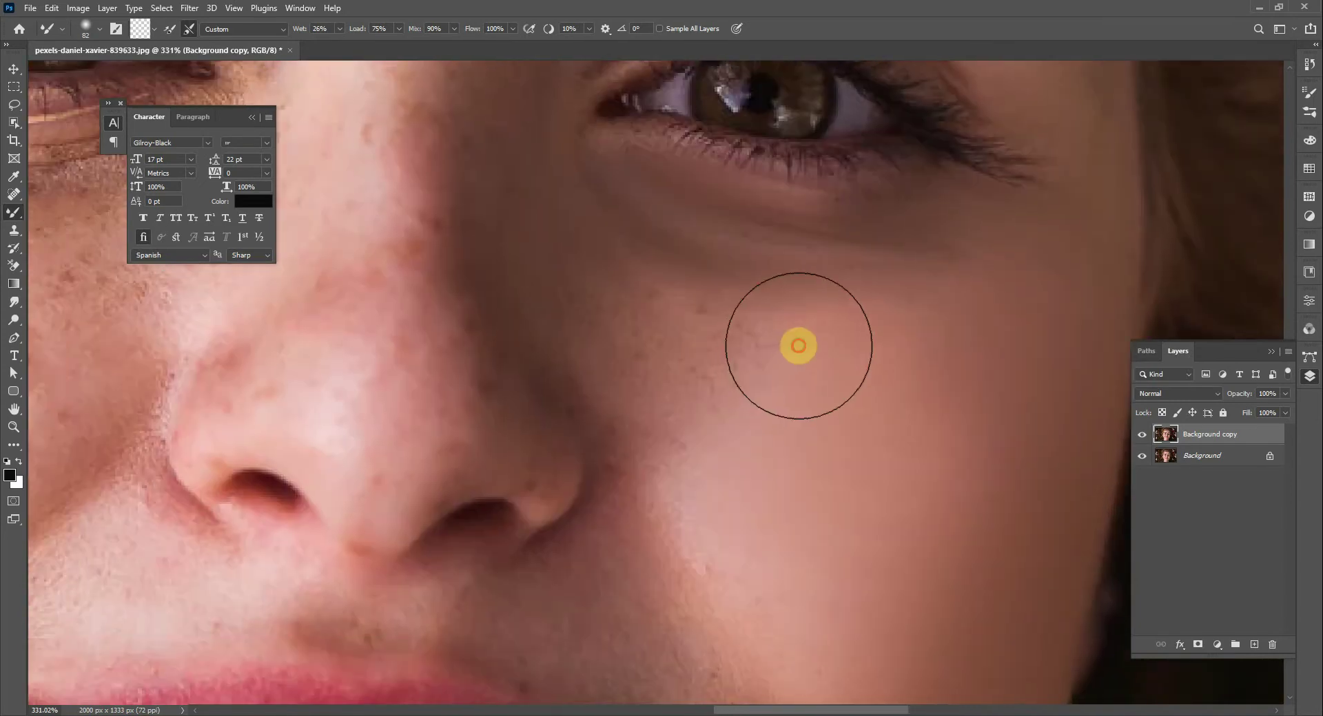
pyautogui.moveTo(688, 345); pyautogui.dragTo(775, 370)
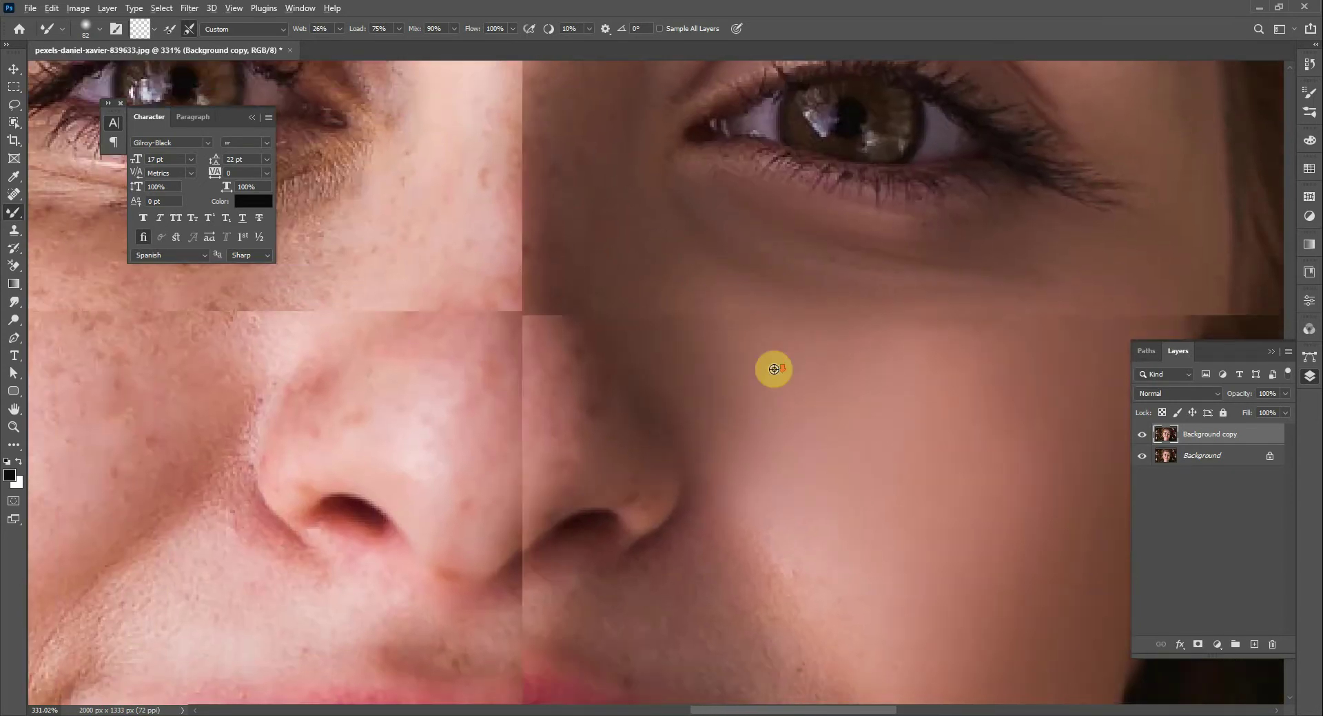
# Step: Smooth the skin between the nostril and the right-hand corner of the mouth
pyautogui.scroll(-3, 779, 428)
pyautogui.scroll(4, 813, 541)
pyautogui.moveTo(843, 496); pyautogui.dragTo(740, 245)
pyautogui.scroll(3, 655, 239)
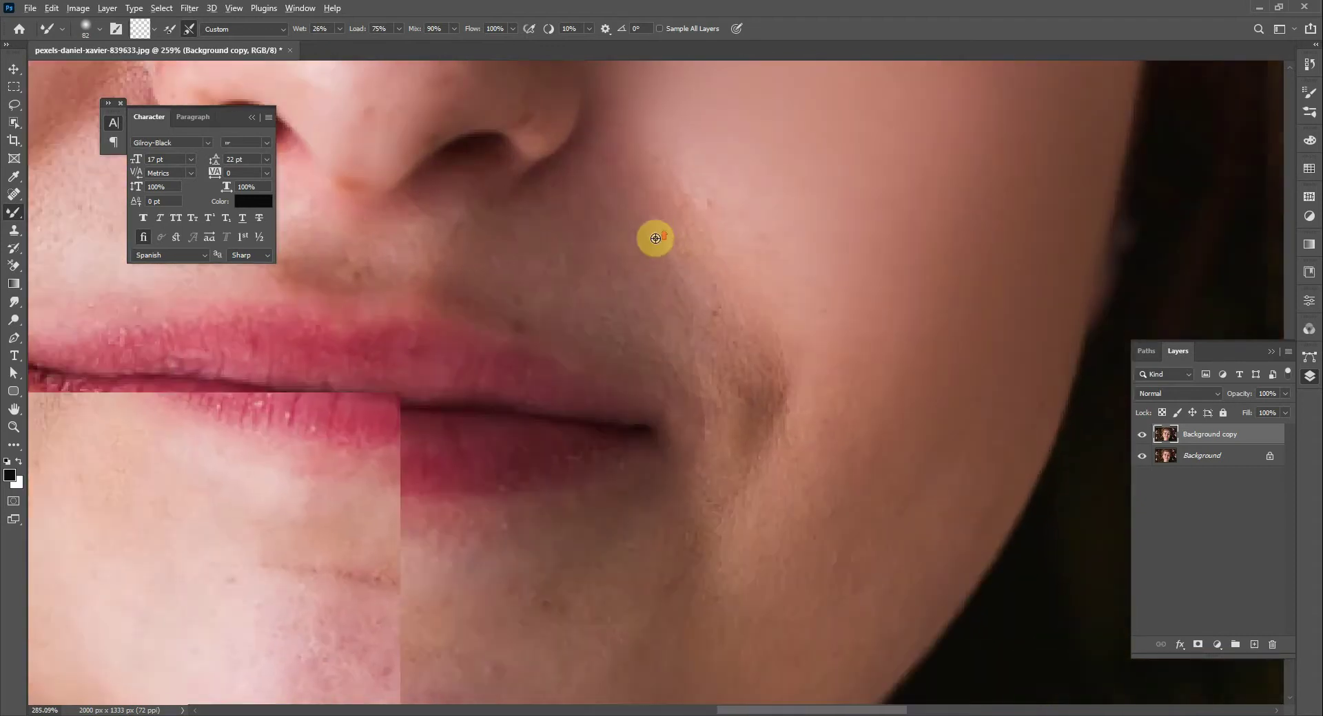
pyautogui.moveTo(660, 235); pyautogui.dragTo(622, 229)
pyautogui.moveTo(629, 106)
pyautogui.mouseDown()
pyautogui.moveTo(584, 217)
pyautogui.moveTo(579, 183)
pyautogui.moveTo(498, 240)
pyautogui.moveTo(579, 302)
pyautogui.moveTo(494, 281)
pyautogui.moveTo(574, 314)
pyautogui.mouseUp()
# Step: Soften the smile crease beside the right-hand mouth corner with a 47 px brush
pyautogui.moveTo(793, 363); pyautogui.dragTo(812, 394)
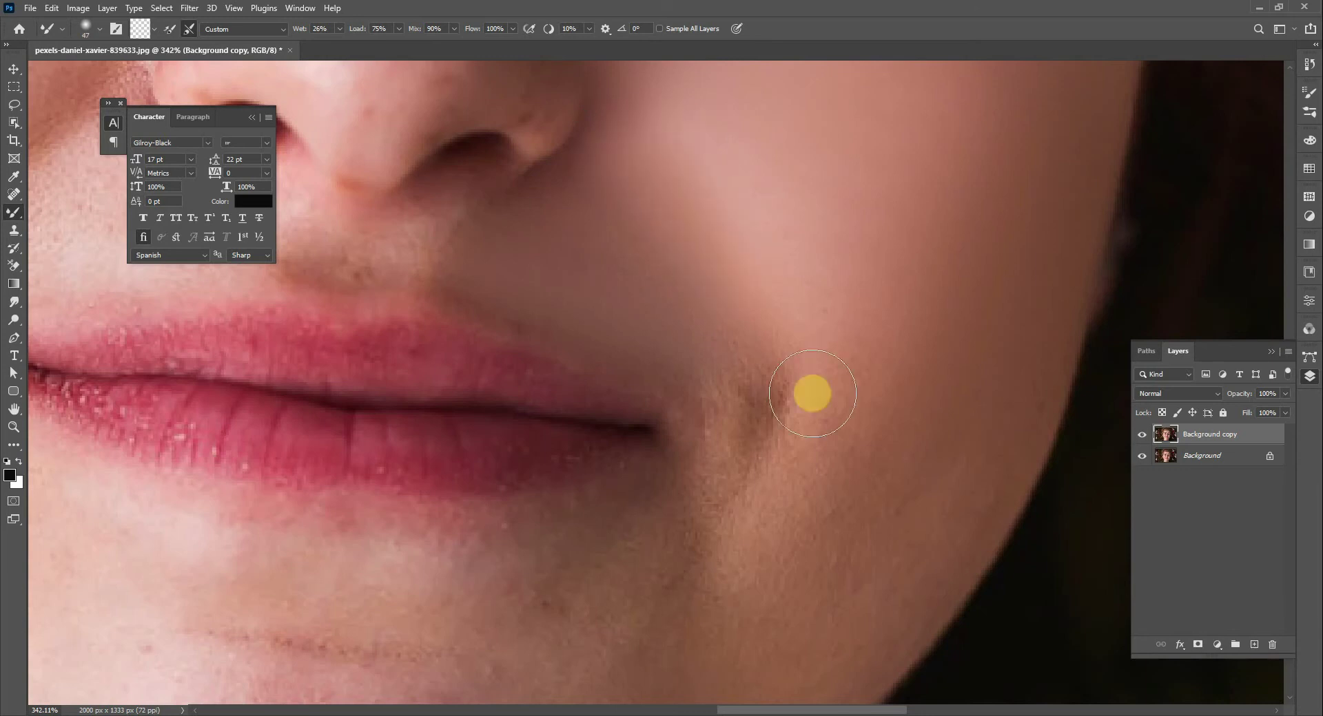
pyautogui.moveTo(782, 341); pyautogui.dragTo(782, 258)
pyautogui.moveTo(744, 369); pyautogui.dragTo(765, 398)
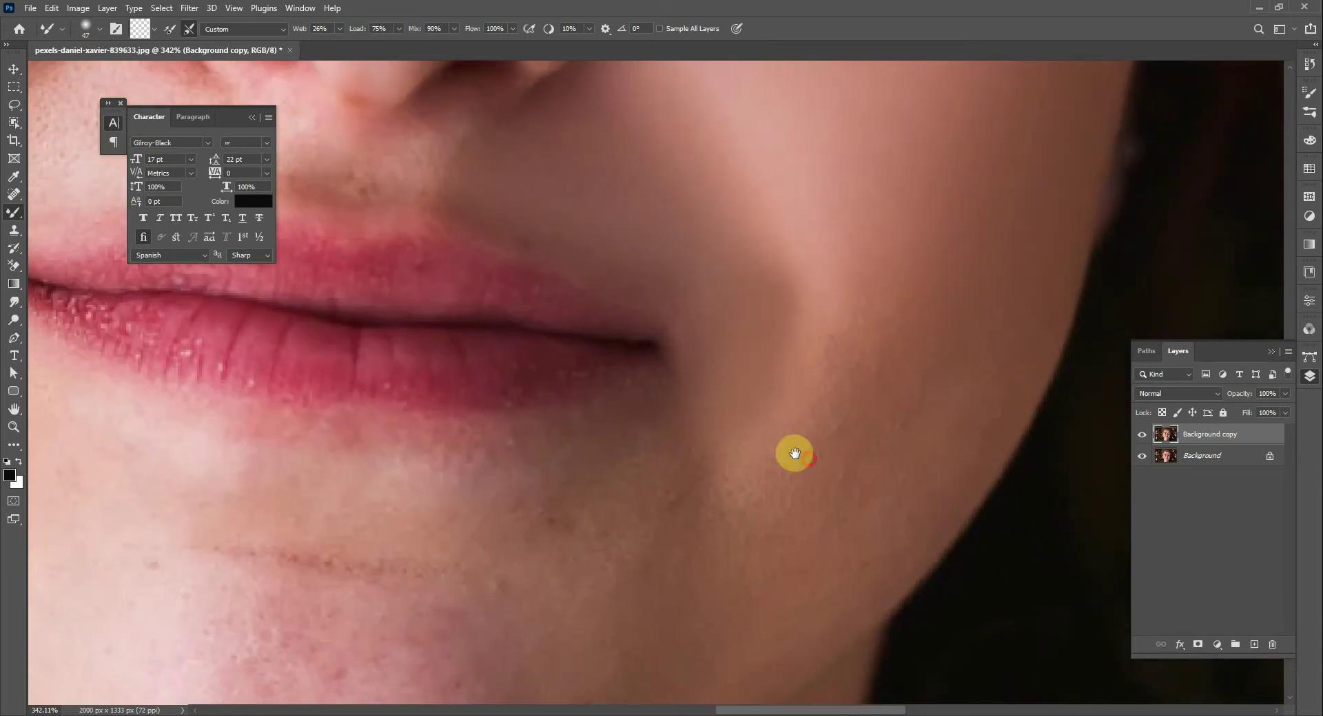
pyautogui.moveTo(795, 454); pyautogui.dragTo(671, 395)
pyautogui.moveTo(740, 369); pyautogui.dragTo(786, 380)
# Step: Smooth the right-hand jaw area and the skin directly below the lower lip
pyautogui.moveTo(807, 210); pyautogui.dragTo(638, 512)
pyautogui.moveTo(885, 242)
pyautogui.mouseDown()
pyautogui.moveTo(571, 549)
pyautogui.moveTo(856, 310)
pyautogui.moveTo(836, 399)
pyautogui.moveTo(929, 298)
pyautogui.moveTo(747, 290)
pyautogui.moveTo(701, 305)
pyautogui.mouseUp()
pyautogui.moveTo(504, 352); pyautogui.dragTo(658, 413)
pyautogui.moveTo(867, 293)
pyautogui.mouseDown()
pyautogui.moveTo(656, 339)
pyautogui.moveTo(544, 341)
pyautogui.mouseUp()
pyautogui.moveTo(443, 407); pyautogui.dragTo(662, 429)
pyautogui.moveTo(866, 443); pyautogui.dragTo(781, 433)
pyautogui.moveTo(655, 370); pyautogui.dragTo(579, 479)
pyautogui.moveTo(909, 411)
pyautogui.mouseDown()
pyautogui.moveTo(770, 419)
pyautogui.moveTo(544, 375)
pyautogui.mouseUp()
# Step: Blend the reddish, textured skin on the chin with an 84 px brush
pyautogui.moveTo(355, 345)
pyautogui.mouseDown()
pyautogui.moveTo(605, 461)
pyautogui.moveTo(441, 231)
pyautogui.mouseUp()
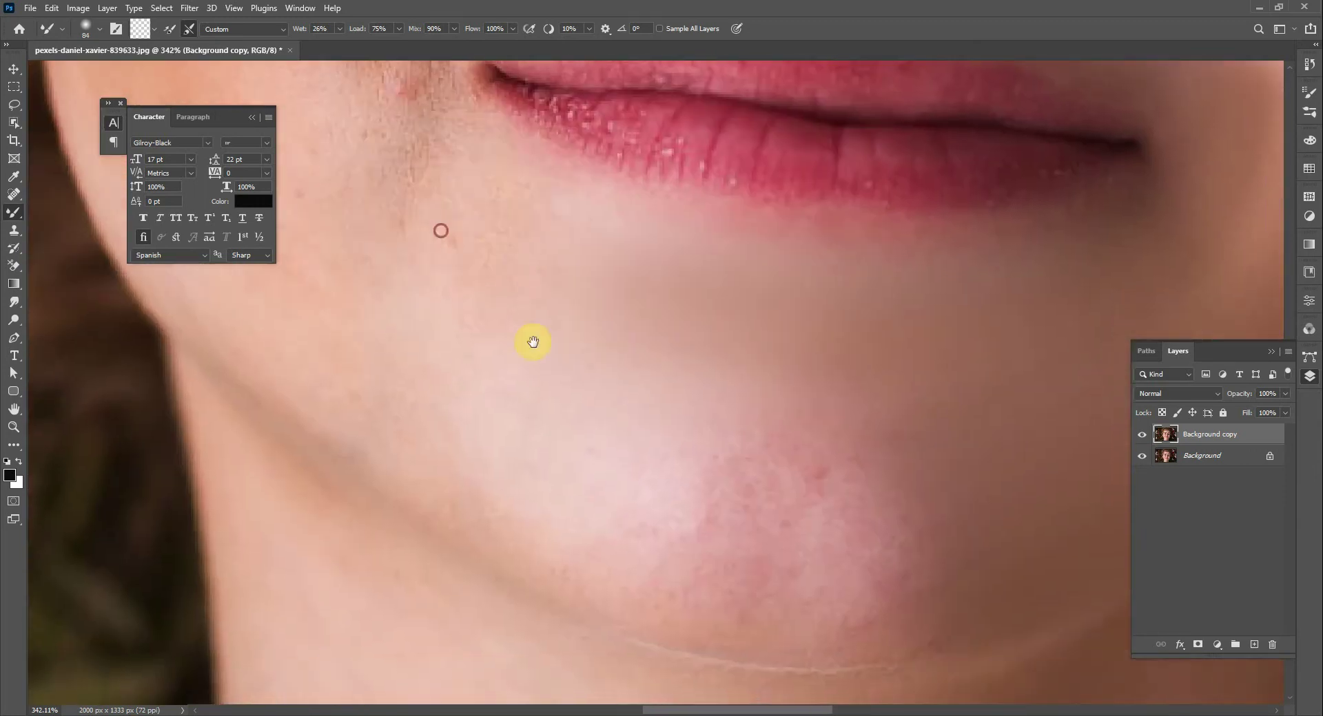
pyautogui.moveTo(934, 547)
pyautogui.mouseDown()
pyautogui.moveTo(727, 595)
pyautogui.moveTo(882, 481)
pyautogui.mouseUp()
pyautogui.moveTo(653, 479); pyautogui.dragTo(913, 451)
pyautogui.moveTo(966, 558)
pyautogui.mouseDown()
pyautogui.moveTo(1012, 564)
pyautogui.moveTo(691, 543)
pyautogui.mouseUp()
pyautogui.moveTo(627, 626)
pyautogui.mouseDown()
pyautogui.moveTo(865, 496)
pyautogui.moveTo(713, 471)
pyautogui.mouseUp()
pyautogui.moveTo(511, 464); pyautogui.dragTo(785, 460)
pyautogui.moveTo(422, 416); pyautogui.dragTo(563, 408)
pyautogui.moveTo(759, 571)
pyautogui.mouseDown()
pyautogui.moveTo(463, 381)
pyautogui.moveTo(797, 563)
pyautogui.mouseUp()
pyautogui.moveTo(571, 334); pyautogui.dragTo(572, 409)
# Step: Smooth the jawline and lower cheek on the left-hand side of the face
pyautogui.moveTo(700, 456); pyautogui.dragTo(392, 155)
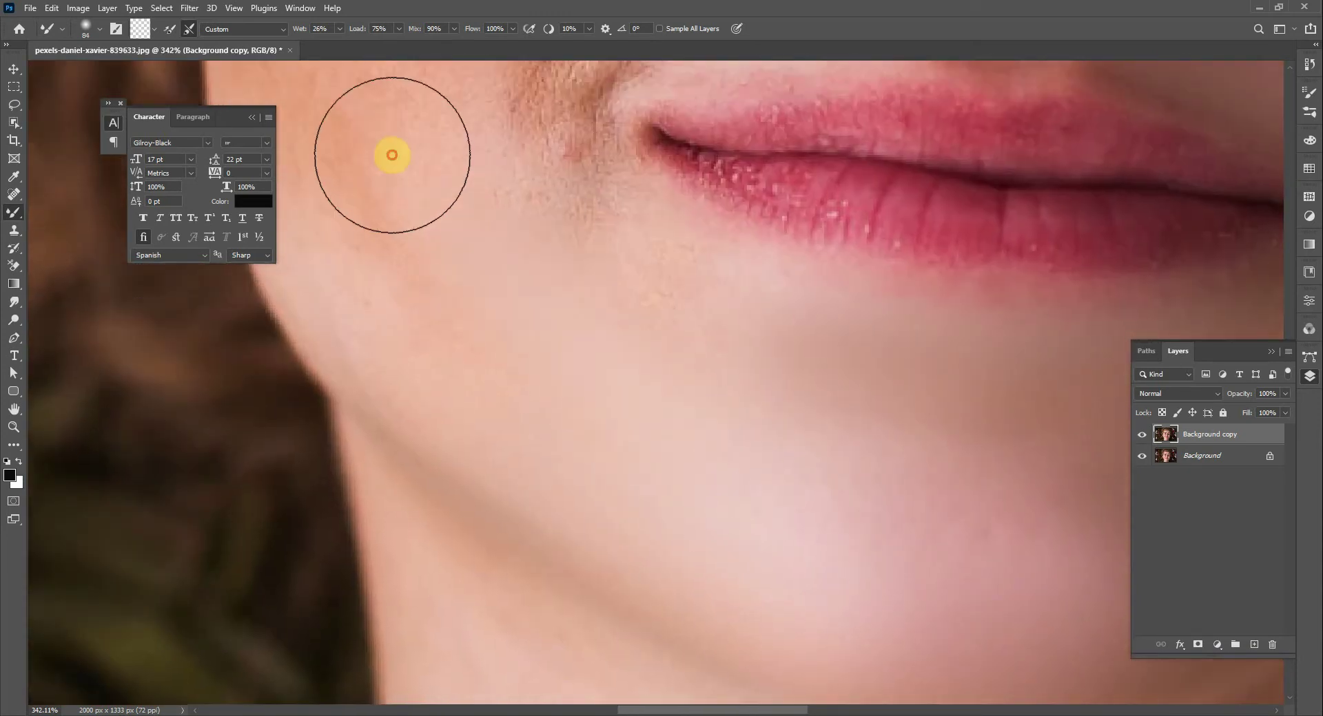
pyautogui.moveTo(531, 290); pyautogui.dragTo(623, 387)
pyautogui.moveTo(741, 417)
pyautogui.mouseDown()
pyautogui.moveTo(707, 405)
pyautogui.moveTo(558, 203)
pyautogui.mouseUp()
pyautogui.moveTo(644, 286); pyautogui.dragTo(695, 399)
pyautogui.moveTo(769, 459)
pyautogui.mouseDown()
pyautogui.moveTo(889, 540)
pyautogui.moveTo(712, 441)
pyautogui.moveTo(730, 230)
pyautogui.moveTo(447, 332)
pyautogui.moveTo(437, 161)
pyautogui.mouseUp()
pyautogui.moveTo(602, 452)
pyautogui.mouseDown()
pyautogui.moveTo(488, 472)
pyautogui.moveTo(420, 372)
pyautogui.mouseUp()
pyautogui.moveTo(399, 190); pyautogui.dragTo(511, 519)
# Step: Soften the crease around the left-hand mouth corner and the cheek fold above it
pyautogui.moveTo(505, 507)
pyautogui.mouseDown()
pyautogui.moveTo(485, 306)
pyautogui.moveTo(490, 165)
pyautogui.moveTo(526, 441)
pyautogui.mouseUp()
pyautogui.moveTo(567, 316)
pyautogui.mouseDown()
pyautogui.moveTo(603, 502)
pyautogui.moveTo(632, 469)
pyautogui.mouseUp()
pyautogui.moveTo(713, 262); pyautogui.dragTo(592, 235)
pyautogui.moveTo(760, 335)
pyautogui.mouseDown()
pyautogui.moveTo(693, 335)
pyautogui.moveTo(924, 369)
pyautogui.moveTo(859, 257)
pyautogui.moveTo(632, 422)
pyautogui.moveTo(820, 382)
pyautogui.moveTo(490, 356)
pyautogui.mouseUp()
pyautogui.moveTo(351, 390); pyautogui.dragTo(745, 372)
pyautogui.moveTo(521, 253)
pyautogui.mouseDown()
pyautogui.moveTo(596, 340)
pyautogui.moveTo(478, 242)
pyautogui.moveTo(538, 289)
pyautogui.mouseUp()
pyautogui.moveTo(523, 168); pyautogui.dragTo(484, 298)
pyautogui.moveTo(593, 304); pyautogui.dragTo(485, 466)
# Step: Smooth the skin above the upper lip and around the tip and nostrils of the nose
pyautogui.moveTo(514, 304); pyautogui.dragTo(513, 305)
pyautogui.moveTo(610, 306); pyautogui.dragTo(635, 314)
pyautogui.moveTo(728, 216); pyautogui.dragTo(510, 407)
pyautogui.moveTo(689, 269); pyautogui.dragTo(606, 444)
pyautogui.moveTo(666, 267); pyautogui.dragTo(667, 324)
pyautogui.moveTo(665, 206); pyautogui.dragTo(653, 354)
pyautogui.moveTo(680, 222)
pyautogui.mouseDown()
pyautogui.moveTo(726, 461)
pyautogui.moveTo(623, 307)
pyautogui.mouseUp()
pyautogui.moveTo(698, 385)
pyautogui.mouseDown()
pyautogui.moveTo(738, 443)
pyautogui.moveTo(630, 620)
pyautogui.mouseUp()
pyautogui.moveTo(737, 558)
pyautogui.mouseDown()
pyautogui.moveTo(714, 466)
pyautogui.moveTo(584, 478)
pyautogui.mouseUp()
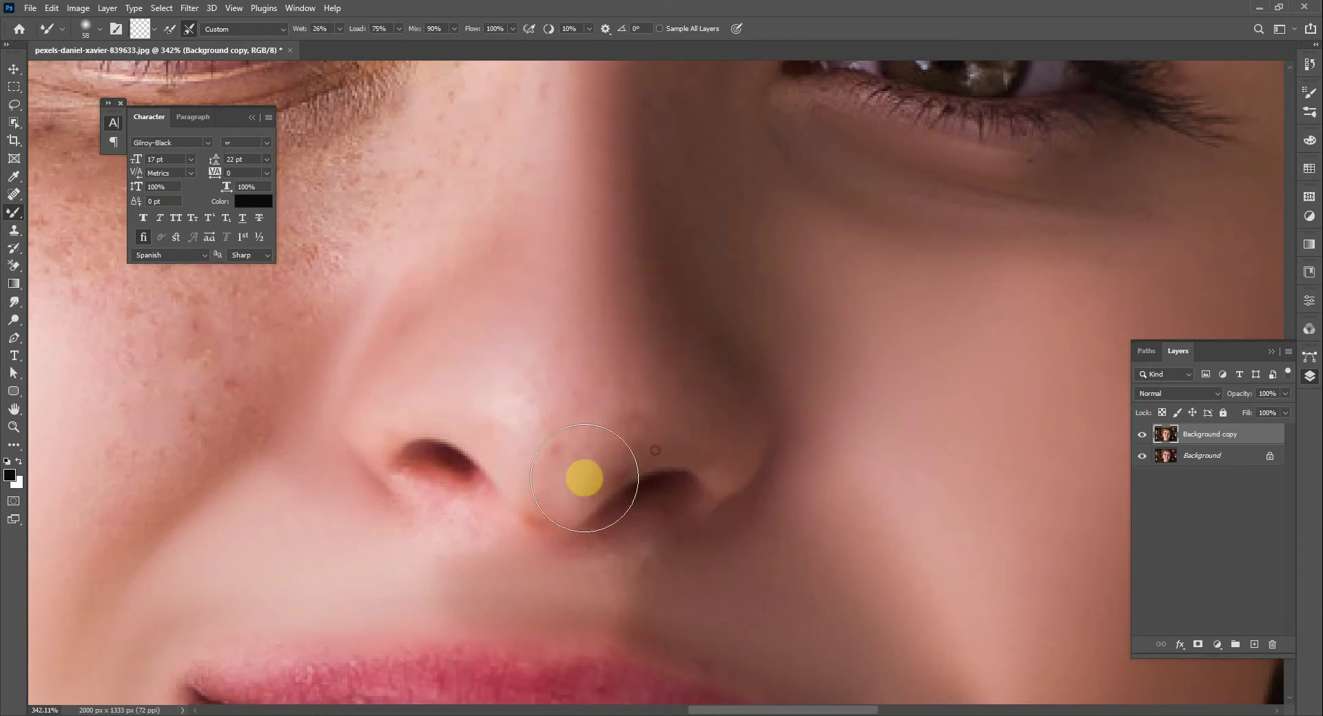
pyautogui.moveTo(553, 545)
pyautogui.mouseDown()
pyautogui.moveTo(605, 378)
pyautogui.moveTo(604, 472)
pyautogui.moveTo(560, 398)
pyautogui.moveTo(680, 442)
pyautogui.moveTo(601, 467)
pyautogui.mouseUp()
# Step: Blend the skin along the nose bridge up to the area between the eyes
pyautogui.moveTo(558, 463); pyautogui.dragTo(461, 328)
pyautogui.moveTo(592, 138); pyautogui.dragTo(575, 304)
pyautogui.moveTo(570, 212)
pyautogui.mouseDown()
pyautogui.moveTo(475, 384)
pyautogui.moveTo(456, 487)
pyautogui.mouseUp()
pyautogui.moveTo(539, 194); pyautogui.dragTo(460, 344)
pyautogui.moveTo(585, 205); pyautogui.dragTo(531, 365)
pyautogui.moveTo(604, 168); pyautogui.dragTo(655, 344)
pyautogui.moveTo(451, 274)
pyautogui.mouseDown()
pyautogui.moveTo(682, 341)
pyautogui.moveTo(737, 399)
pyautogui.mouseUp()
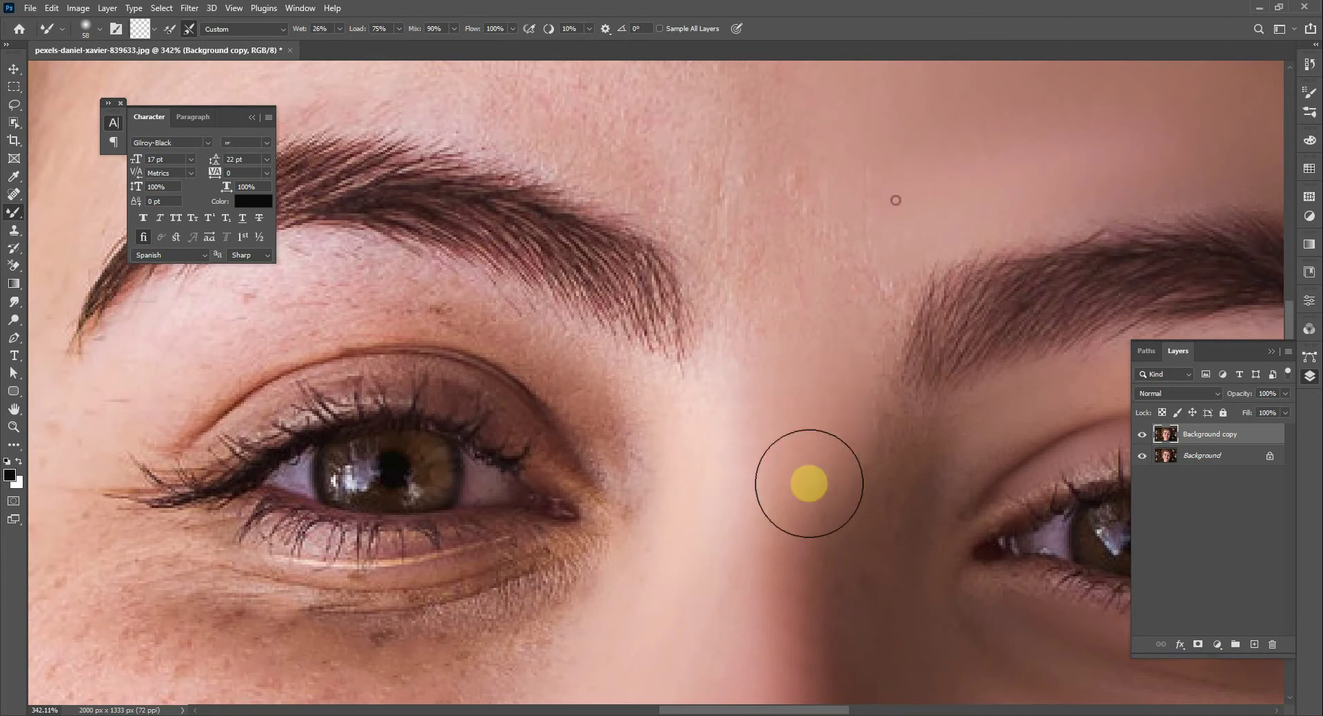
# Step: Smooth the skin between the eyebrows and up the centre of the forehead
pyautogui.moveTo(820, 227); pyautogui.dragTo(786, 447)
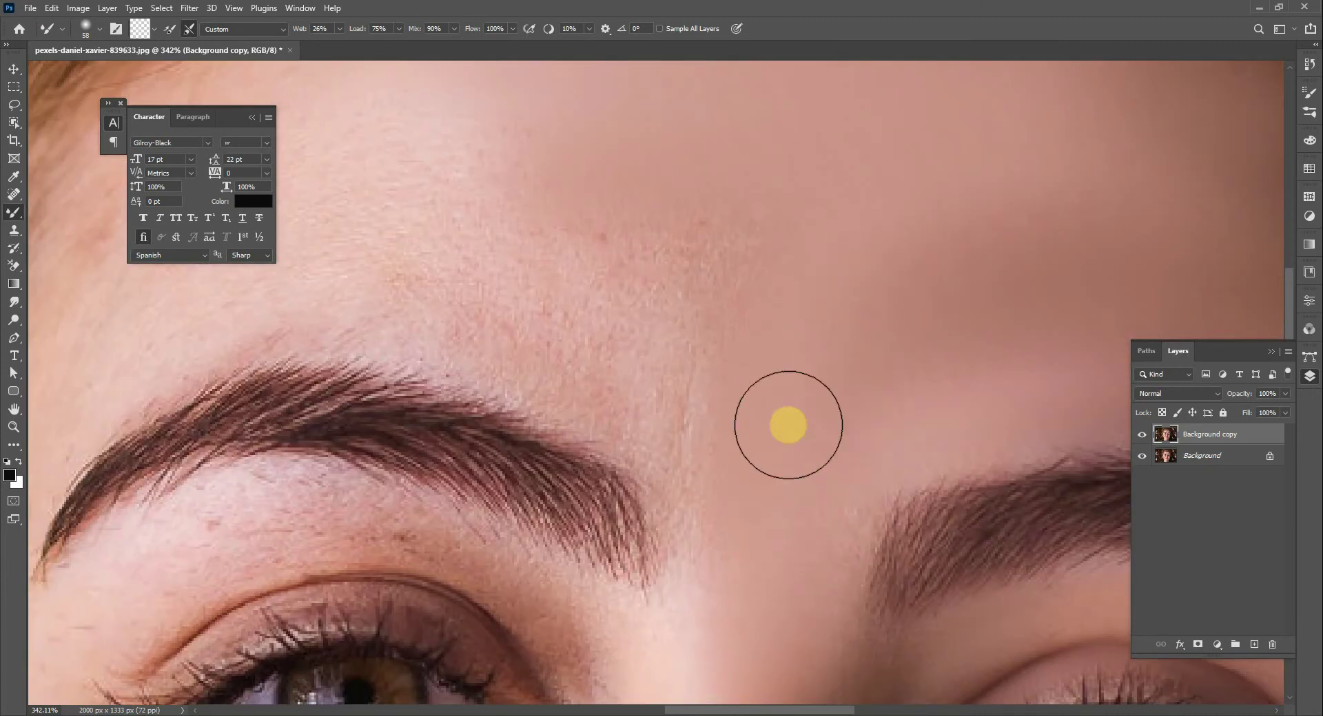
pyautogui.moveTo(667, 183); pyautogui.dragTo(753, 398)
pyautogui.moveTo(546, 213); pyautogui.dragTo(691, 490)
pyautogui.moveTo(523, 321); pyautogui.dragTo(642, 491)
pyautogui.moveTo(497, 367)
pyautogui.mouseDown()
pyautogui.moveTo(553, 376)
pyautogui.moveTo(644, 333)
pyautogui.mouseUp()
pyautogui.moveTo(393, 381); pyautogui.dragTo(779, 356)
pyautogui.moveTo(411, 356); pyautogui.dragTo(915, 422)
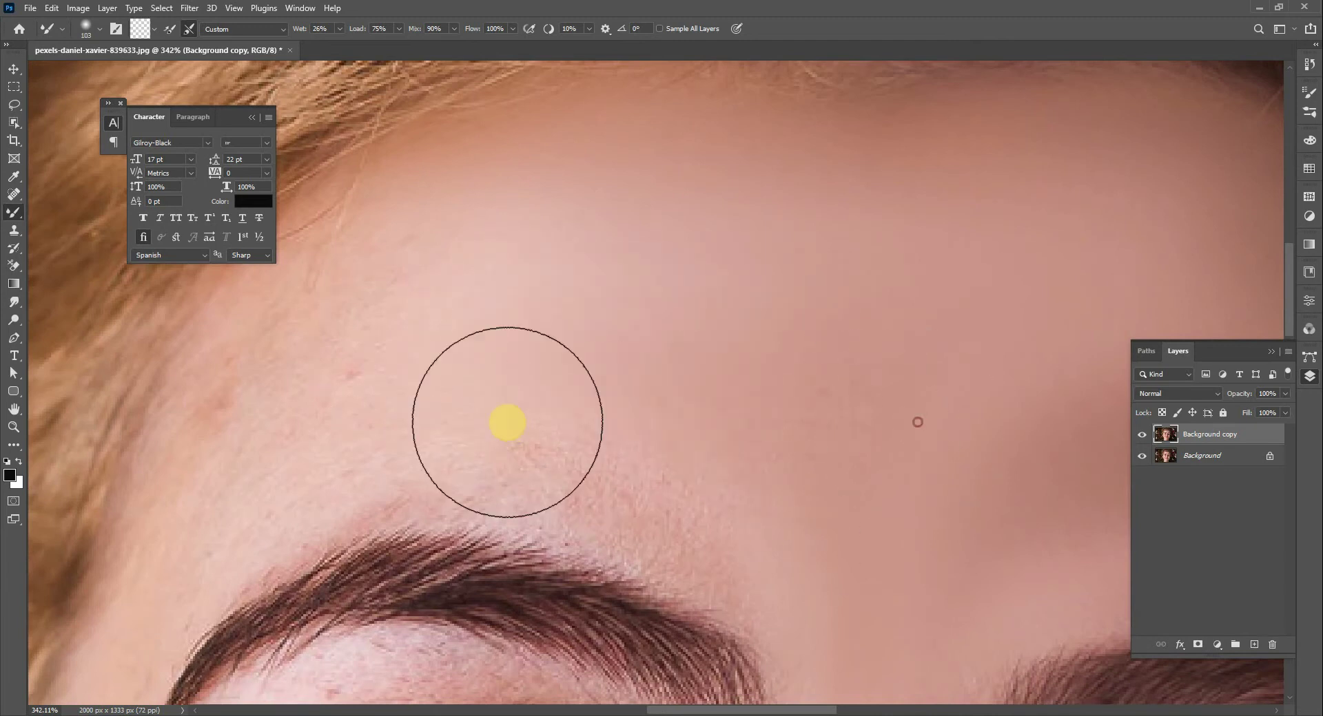
# Step: Blend the forehead above the left-hand eyebrow and toward the temple hairline with a 102 px brush
pyautogui.moveTo(507, 424); pyautogui.dragTo(662, 497)
pyautogui.moveTo(470, 445); pyautogui.dragTo(745, 293)
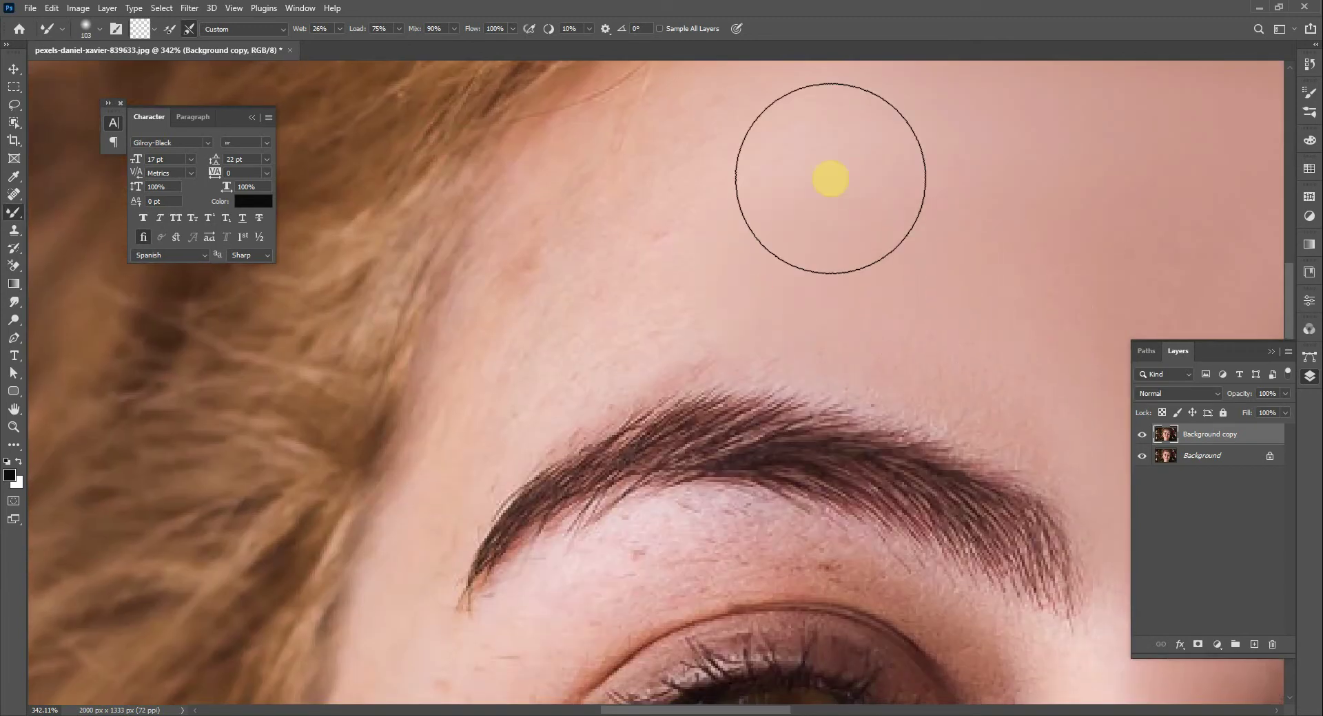
pyautogui.moveTo(523, 324); pyautogui.dragTo(674, 194)
pyautogui.moveTo(593, 342)
pyautogui.mouseDown()
pyautogui.moveTo(912, 275)
pyautogui.moveTo(607, 257)
pyautogui.mouseUp()
pyautogui.moveTo(708, 294); pyautogui.dragTo(617, 285)
pyautogui.moveTo(416, 353); pyautogui.dragTo(592, 365)
pyautogui.moveTo(852, 478)
pyautogui.mouseDown()
pyautogui.moveTo(779, 399)
pyautogui.moveTo(508, 364)
pyautogui.mouseUp()
# Step: Compare the retouched face with the original by toggling the Background copy layer's visibility
pyautogui.scroll(-8, 605, 326)
pyautogui.scroll(1, 709, 365)
pyautogui.scroll(3, 709, 365)
pyautogui.scroll(-4, 712, 334)
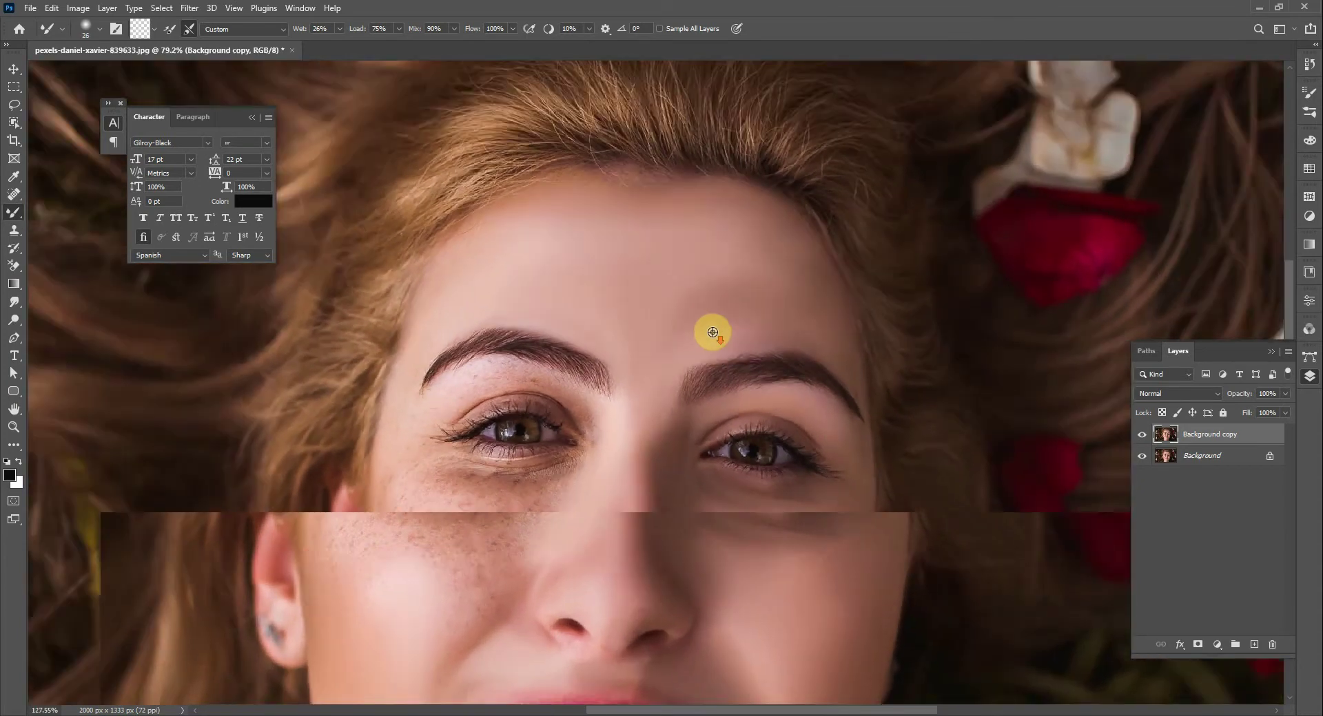
pyautogui.click(1140, 438)
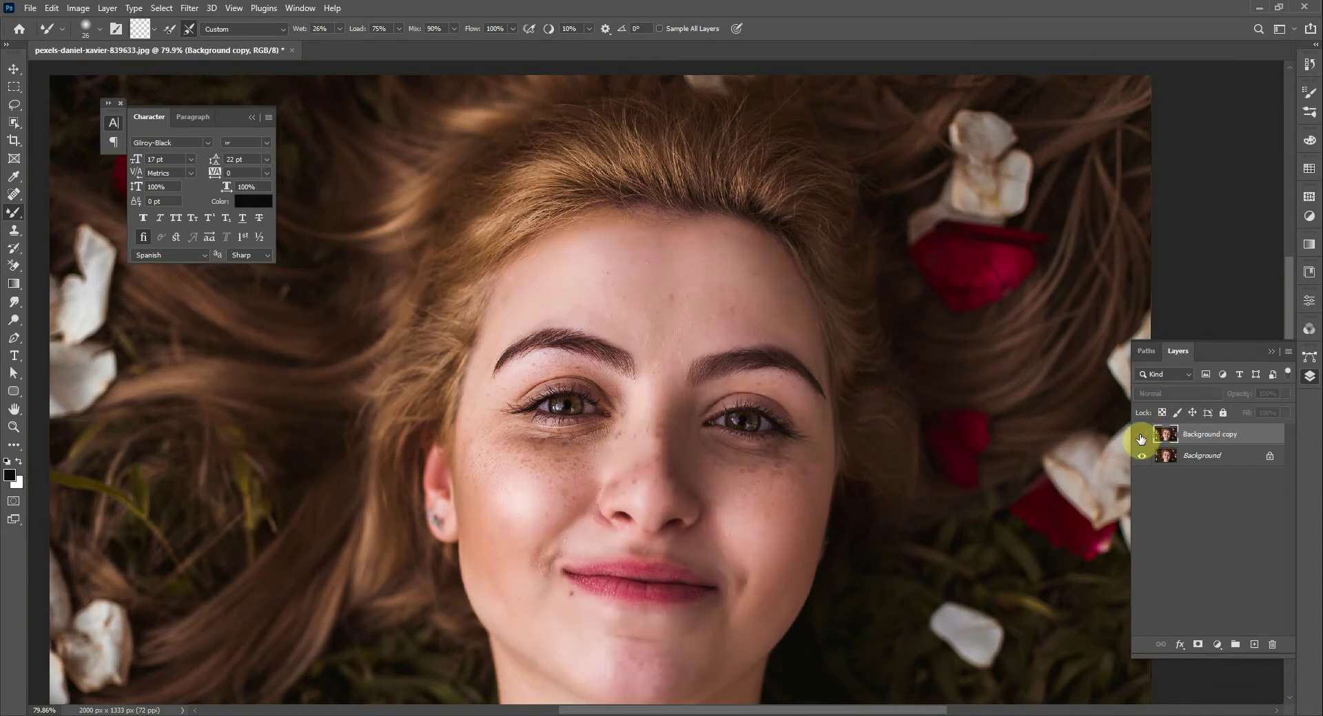
pyautogui.click(1140, 438)
pyautogui.click(1140, 438)
pyautogui.click(1140, 438)
pyautogui.click(1140, 438)
pyautogui.click(1140, 438)
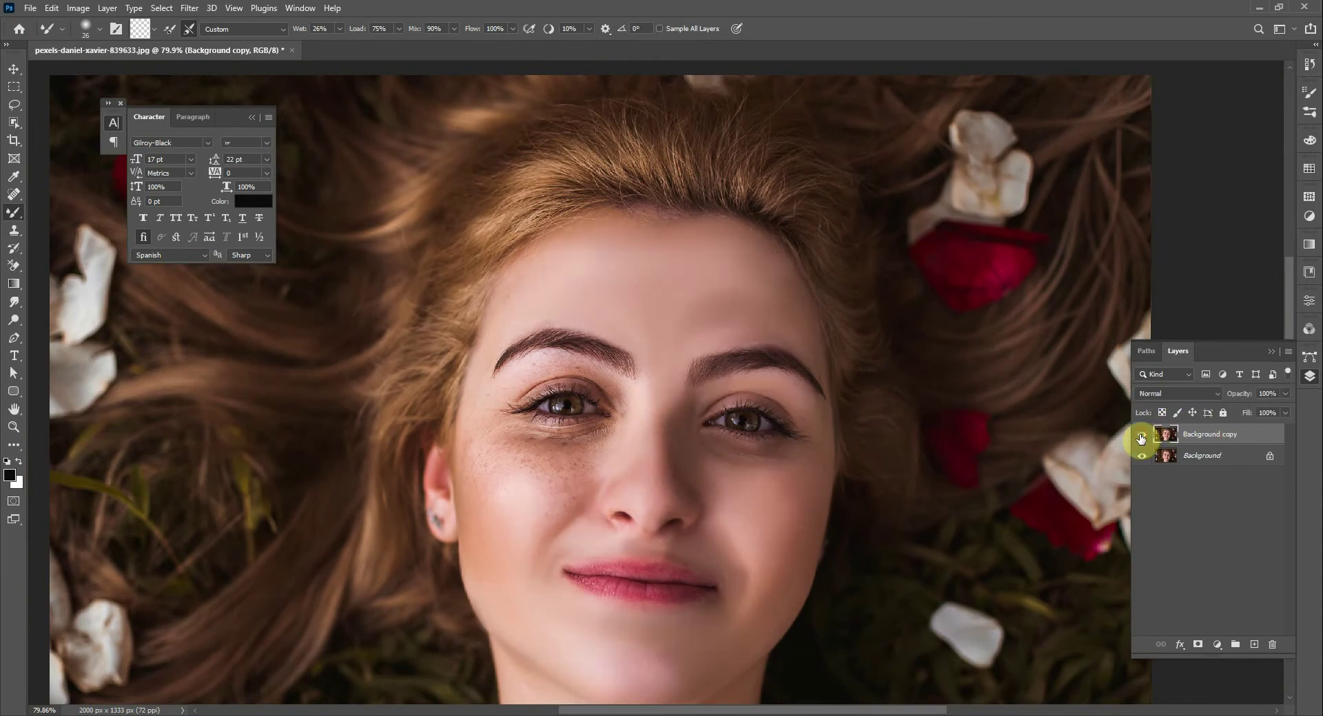
pyautogui.click(1140, 438)
pyautogui.click(1140, 438)
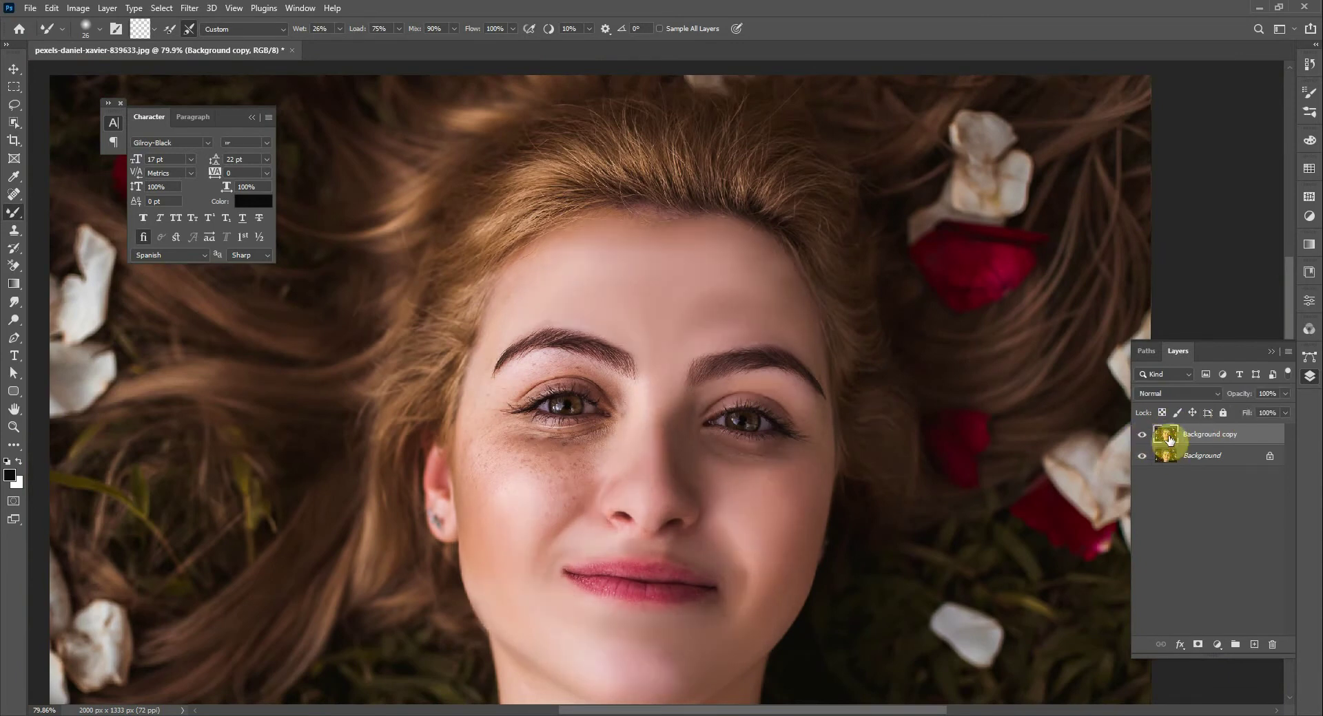
# Step: Smooth the skin between the left-hand eyebrow and eyelid, including the crease of the lid
pyautogui.scroll(5, 583, 470)
pyautogui.scroll(2, 336, 472)
pyautogui.scroll(3, 698, 427)
pyautogui.scroll(1, 704, 311)
pyautogui.moveTo(628, 256); pyautogui.dragTo(637, 257)
pyautogui.moveTo(702, 315); pyautogui.dragTo(700, 315)
pyautogui.moveTo(545, 216)
pyautogui.mouseDown()
pyautogui.moveTo(591, 224)
pyautogui.moveTo(450, 212)
pyautogui.mouseUp()
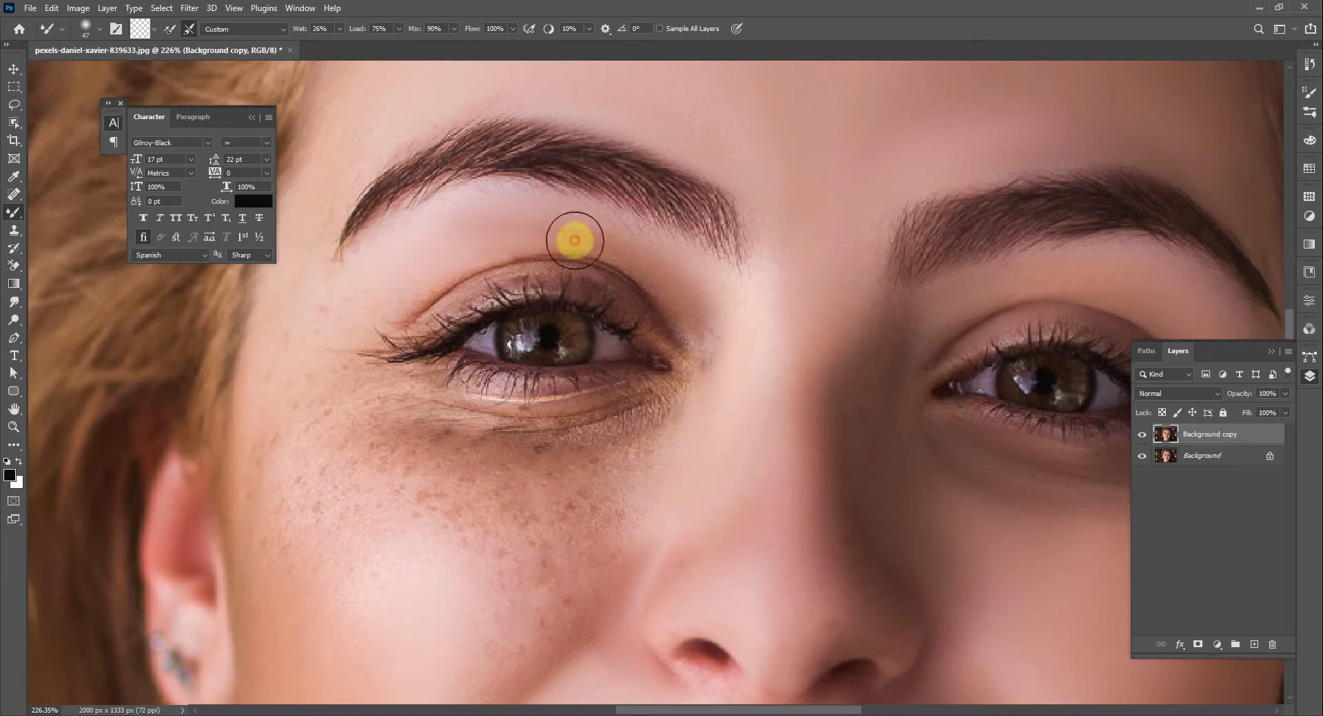
pyautogui.moveTo(589, 281); pyautogui.dragTo(575, 283)
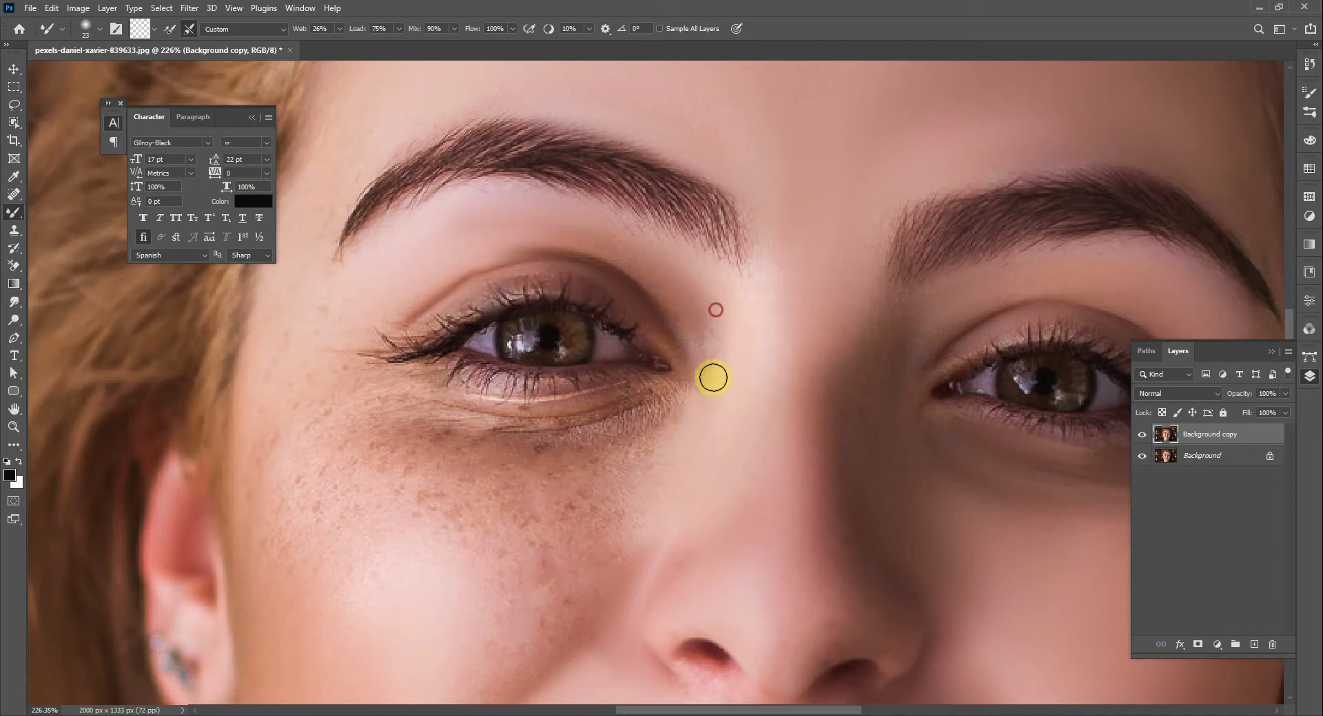
# Step: Soften the lines and dark texture under the left-hand eye with a 40 px brush
pyautogui.press(']')
pyautogui.press(']')
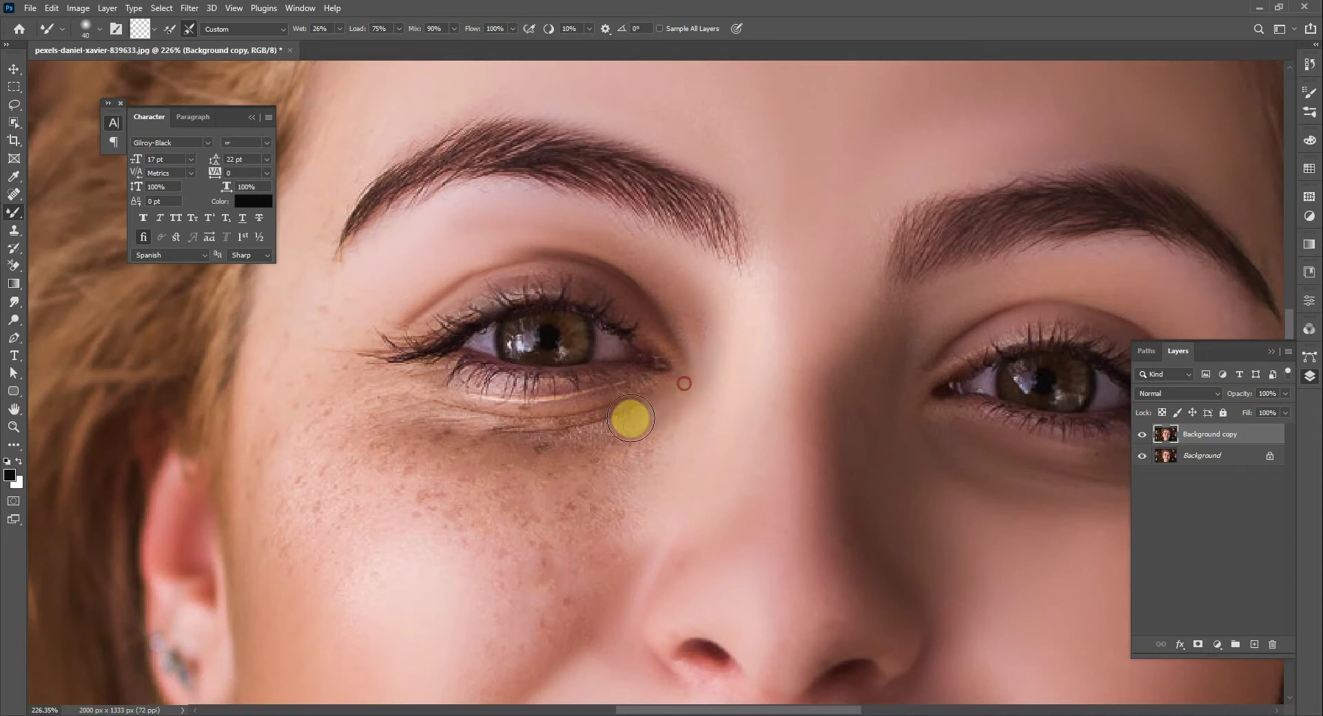
pyautogui.moveTo(511, 431); pyautogui.dragTo(507, 432)
pyautogui.moveTo(632, 422); pyautogui.dragTo(507, 435)
pyautogui.moveTo(490, 419); pyautogui.dragTo(645, 449)
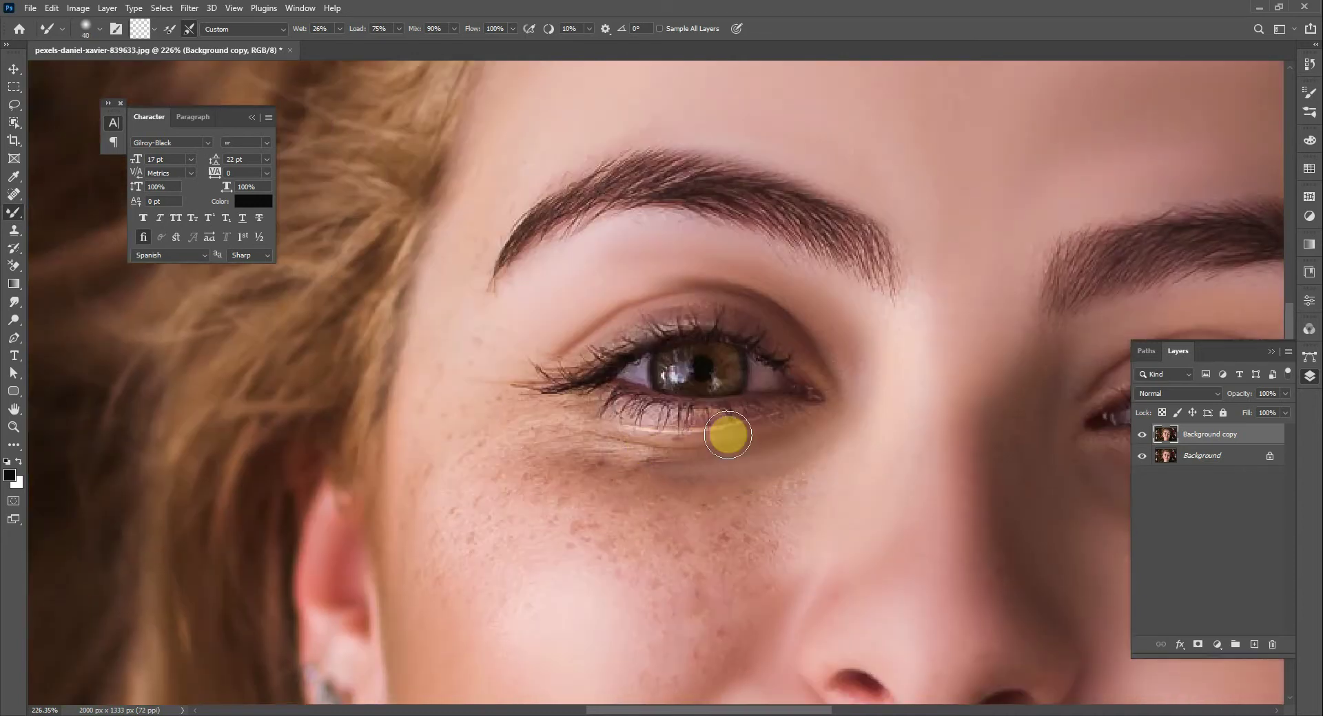
pyautogui.moveTo(734, 428)
pyautogui.mouseDown()
pyautogui.moveTo(624, 426)
pyautogui.moveTo(591, 456)
pyautogui.moveTo(717, 463)
pyautogui.moveTo(629, 463)
pyautogui.moveTo(503, 414)
pyautogui.moveTo(502, 428)
pyautogui.moveTo(440, 451)
pyautogui.mouseUp()
# Step: Enlarge the brush and blend the freckles on the left-hand cheek and the skin near the temple
pyautogui.press(']')
pyautogui.press(']')
pyautogui.moveTo(458, 327)
pyautogui.mouseDown()
pyautogui.moveTo(475, 281)
pyautogui.moveTo(424, 290)
pyautogui.mouseUp()
pyautogui.moveTo(556, 405); pyautogui.dragTo(525, 382)
pyautogui.moveTo(786, 527)
pyautogui.mouseDown()
pyautogui.moveTo(676, 552)
pyautogui.moveTo(785, 523)
pyautogui.moveTo(758, 537)
pyautogui.moveTo(454, 504)
pyautogui.moveTo(788, 603)
pyautogui.moveTo(689, 416)
pyautogui.moveTo(393, 496)
pyautogui.moveTo(545, 432)
pyautogui.mouseUp()
pyautogui.moveTo(455, 457)
pyautogui.mouseDown()
pyautogui.moveTo(585, 472)
pyautogui.moveTo(625, 461)
pyautogui.mouseUp()
pyautogui.moveTo(591, 514)
pyautogui.mouseDown()
pyautogui.moveTo(569, 554)
pyautogui.moveTo(535, 485)
pyautogui.moveTo(549, 520)
pyautogui.moveTo(729, 460)
pyautogui.moveTo(590, 272)
pyautogui.moveTo(841, 451)
pyautogui.mouseUp()
# Step: Smooth the texture of the lips with the Mixer Brush
pyautogui.scroll(-1, 543, 356)
pyautogui.scroll(-4, 542, 356)
pyautogui.scroll(1, 602, 555)
pyautogui.moveTo(613, 548); pyautogui.dragTo(601, 429)
pyautogui.moveTo(556, 269)
pyautogui.mouseDown()
pyautogui.moveTo(544, 407)
pyautogui.moveTo(685, 331)
pyautogui.moveTo(951, 427)
pyautogui.moveTo(853, 389)
pyautogui.mouseUp()
pyautogui.moveTo(802, 338)
pyautogui.mouseDown()
pyautogui.moveTo(770, 344)
pyautogui.moveTo(744, 372)
pyautogui.moveTo(701, 322)
pyautogui.moveTo(689, 326)
pyautogui.moveTo(784, 328)
pyautogui.moveTo(773, 323)
pyautogui.moveTo(880, 405)
pyautogui.moveTo(617, 436)
pyautogui.moveTo(688, 412)
pyautogui.moveTo(611, 413)
pyautogui.moveTo(831, 426)
pyautogui.moveTo(874, 451)
pyautogui.moveTo(750, 459)
pyautogui.moveTo(600, 432)
pyautogui.moveTo(619, 430)
pyautogui.moveTo(615, 418)
pyautogui.moveTo(858, 424)
pyautogui.moveTo(858, 473)
pyautogui.moveTo(560, 427)
pyautogui.moveTo(593, 404)
pyautogui.mouseUp()
# Step: Smooth the skin along the jawline and just below the chin with the Mixer Brush
pyautogui.scroll(-5, 552, 416)
pyautogui.scroll(5, 699, 625)
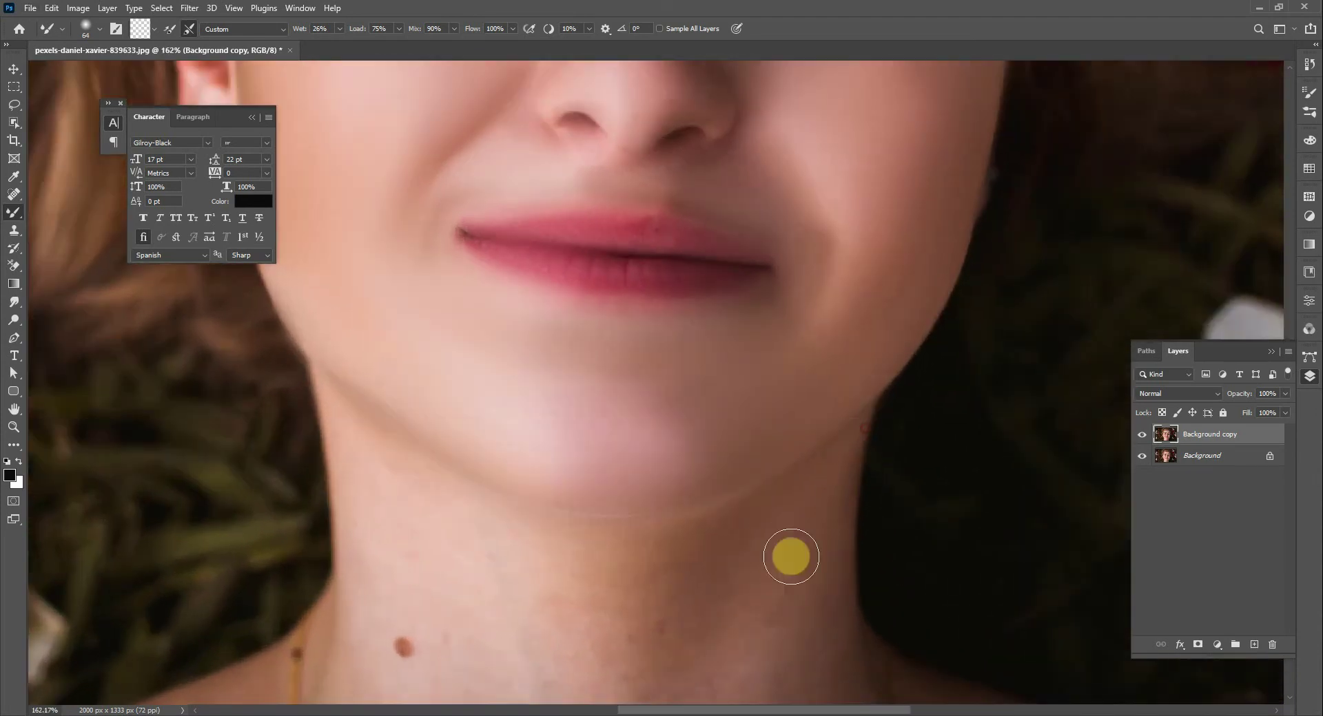
pyautogui.moveTo(791, 557)
pyautogui.mouseDown()
pyautogui.moveTo(810, 479)
pyautogui.moveTo(854, 470)
pyautogui.moveTo(865, 423)
pyautogui.moveTo(826, 523)
pyautogui.moveTo(817, 472)
pyautogui.moveTo(588, 564)
pyautogui.moveTo(731, 514)
pyautogui.moveTo(615, 531)
pyautogui.moveTo(472, 523)
pyautogui.moveTo(353, 445)
pyautogui.mouseUp()
pyautogui.moveTo(397, 478); pyautogui.dragTo(400, 482)
pyautogui.moveTo(380, 597); pyautogui.dragTo(387, 515)
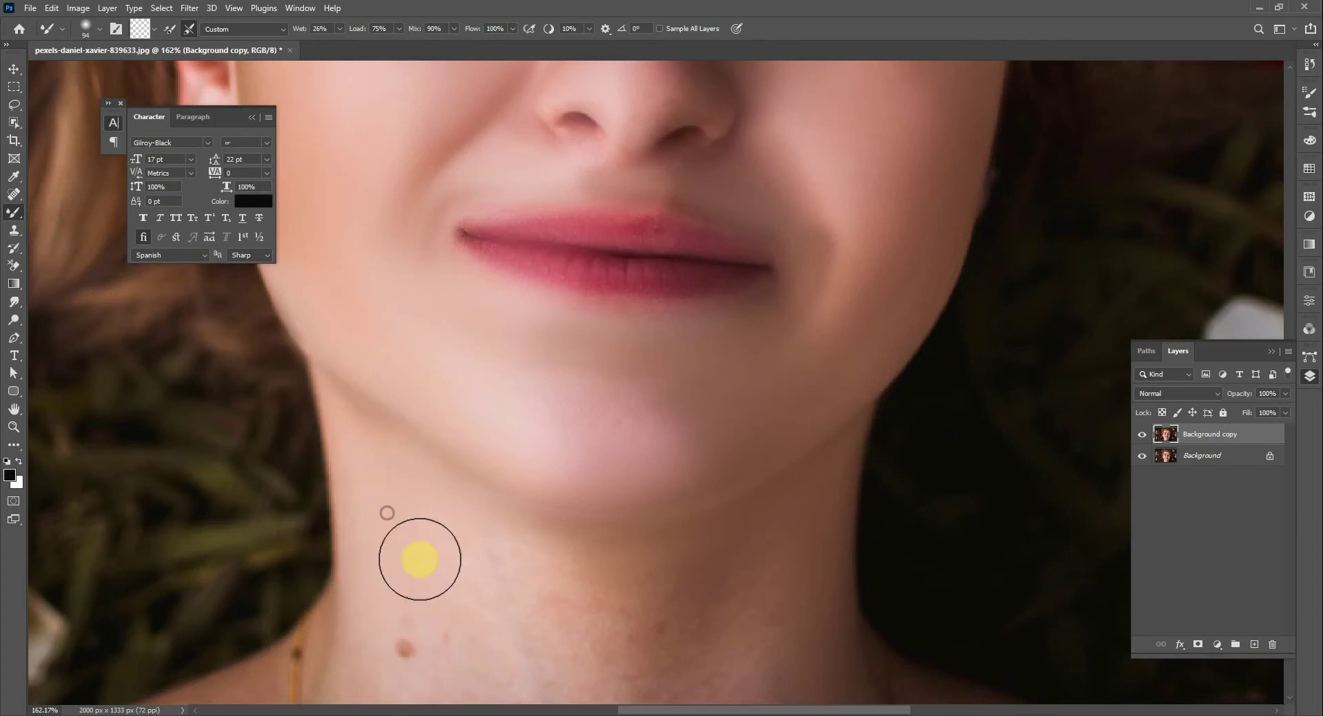
# Step: Blend the neck skin down to the shoulder with a 94 px brush, painting out the mole and creases
pyautogui.moveTo(447, 576); pyautogui.dragTo(514, 446)
pyautogui.moveTo(477, 516)
pyautogui.mouseDown()
pyautogui.moveTo(475, 472)
pyautogui.moveTo(481, 533)
pyautogui.mouseUp()
pyautogui.moveTo(442, 457)
pyautogui.mouseDown()
pyautogui.moveTo(579, 396)
pyautogui.moveTo(641, 457)
pyautogui.moveTo(724, 428)
pyautogui.moveTo(780, 458)
pyautogui.moveTo(640, 617)
pyautogui.mouseUp()
pyautogui.moveTo(794, 441); pyautogui.dragTo(760, 582)
pyautogui.moveTo(824, 418); pyautogui.dragTo(824, 503)
pyautogui.moveTo(871, 439)
pyautogui.mouseDown()
pyautogui.moveTo(873, 476)
pyautogui.moveTo(926, 575)
pyautogui.mouseUp()
pyautogui.moveTo(434, 533); pyautogui.dragTo(376, 553)
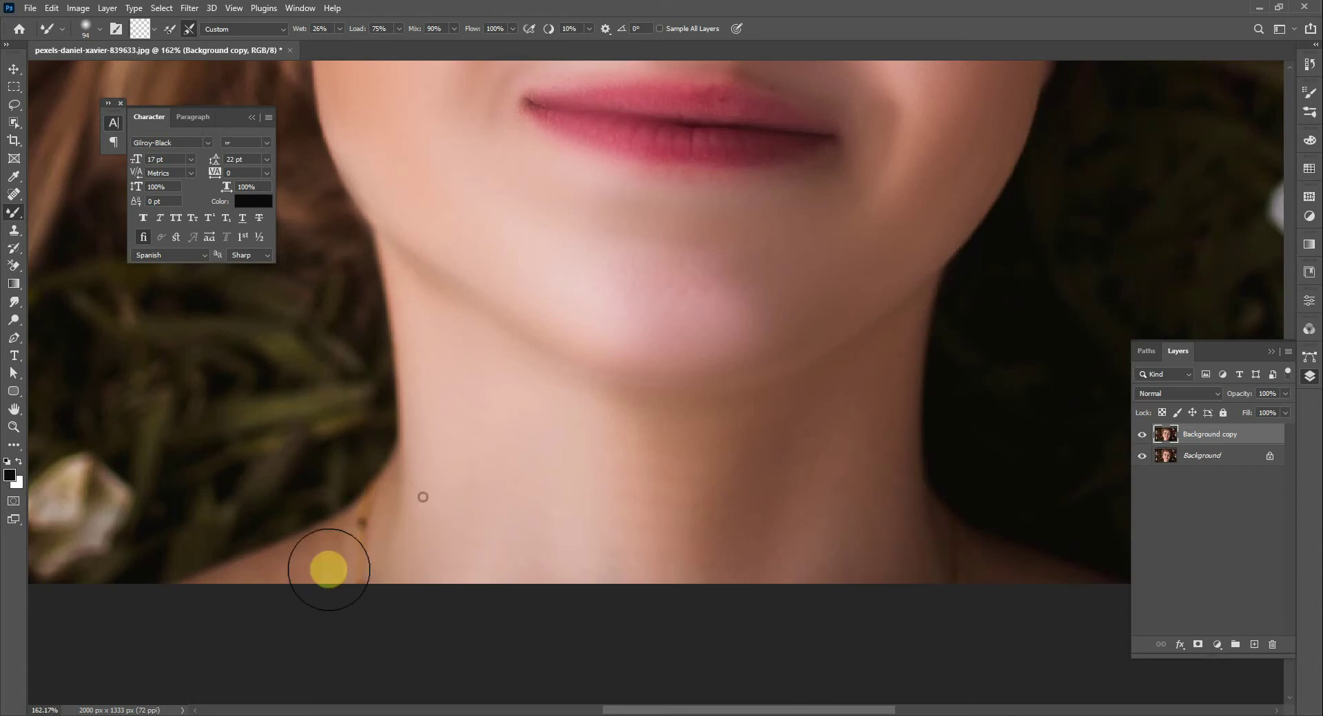
# Step: Compare the retouched portrait with the original by hiding and reshowing the Background copy layer
pyautogui.scroll(-8, 611, 448)
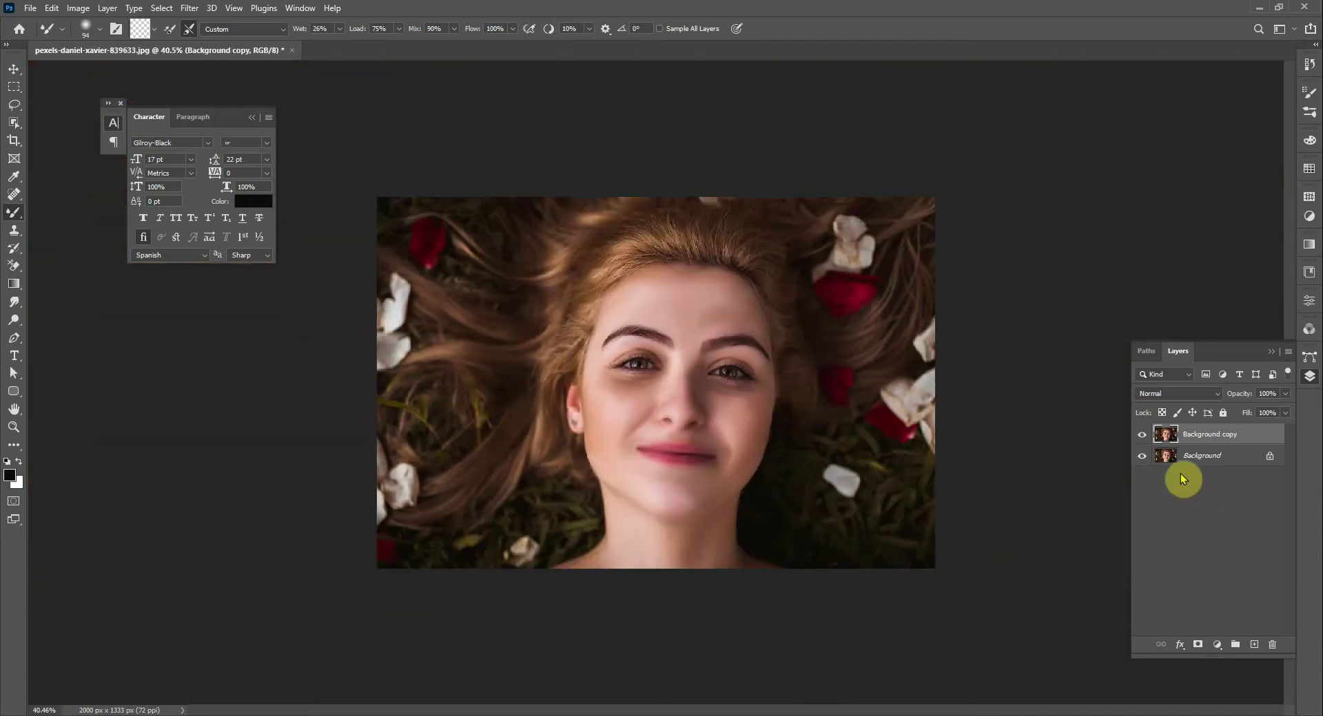
pyautogui.click(1142, 438)
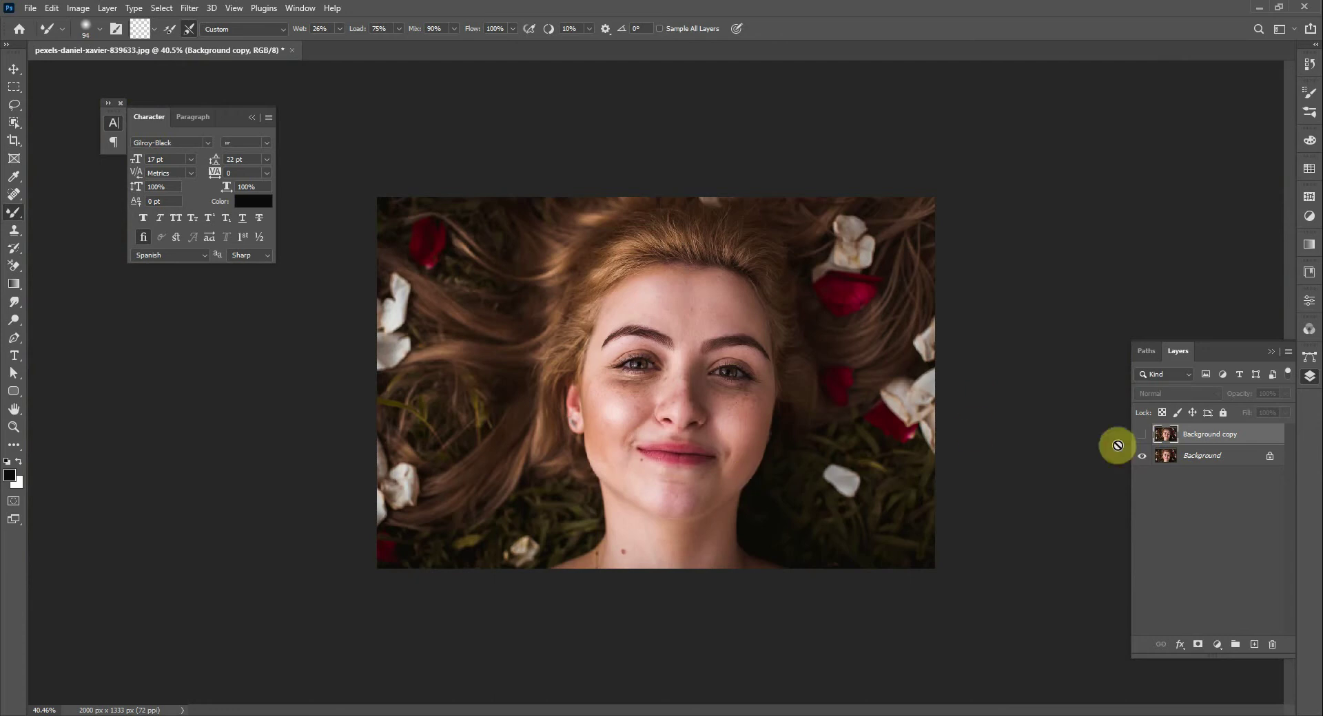
pyautogui.scroll(3, 679, 358)
pyautogui.click(1141, 434)
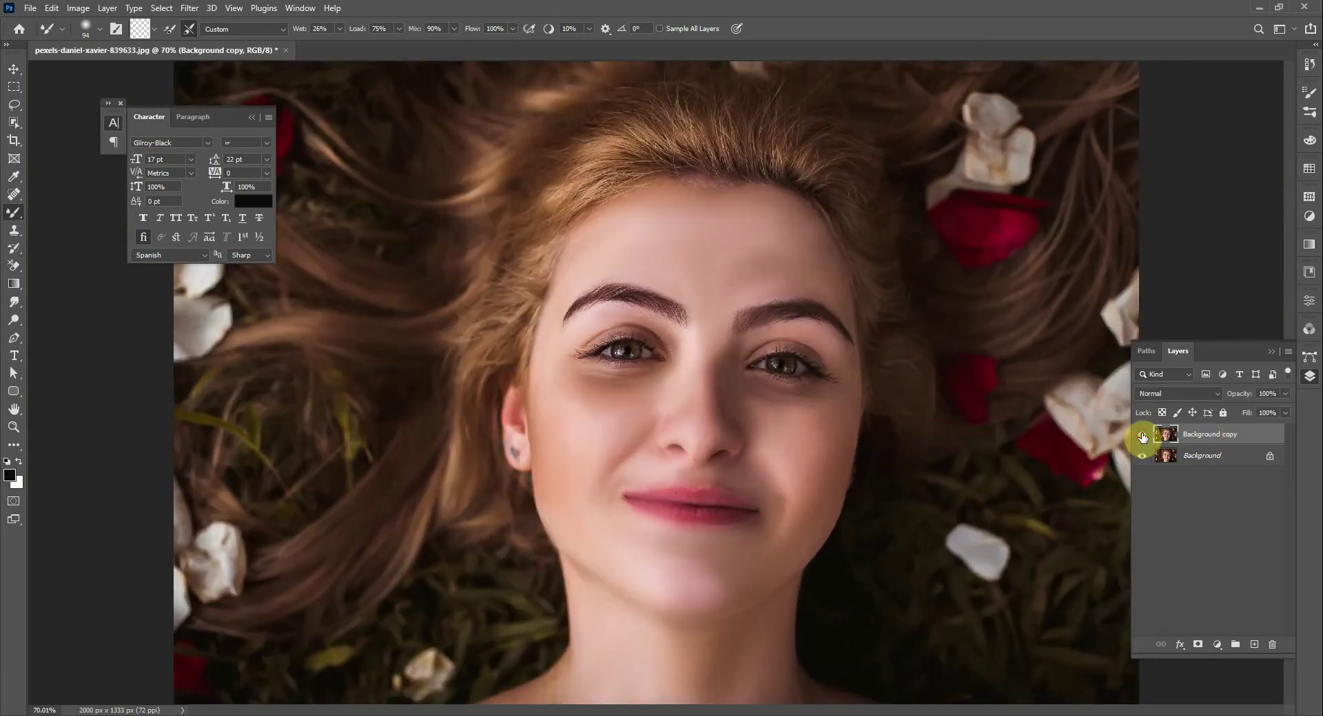
# Step: Smooth the forehead skin along the hairline and beside the left-hand eyebrow with a smaller Mixer Brush
pyautogui.scroll(-2, 650, 364)
pyautogui.scroll(1, 724, 177)
pyautogui.scroll(3, 724, 177)
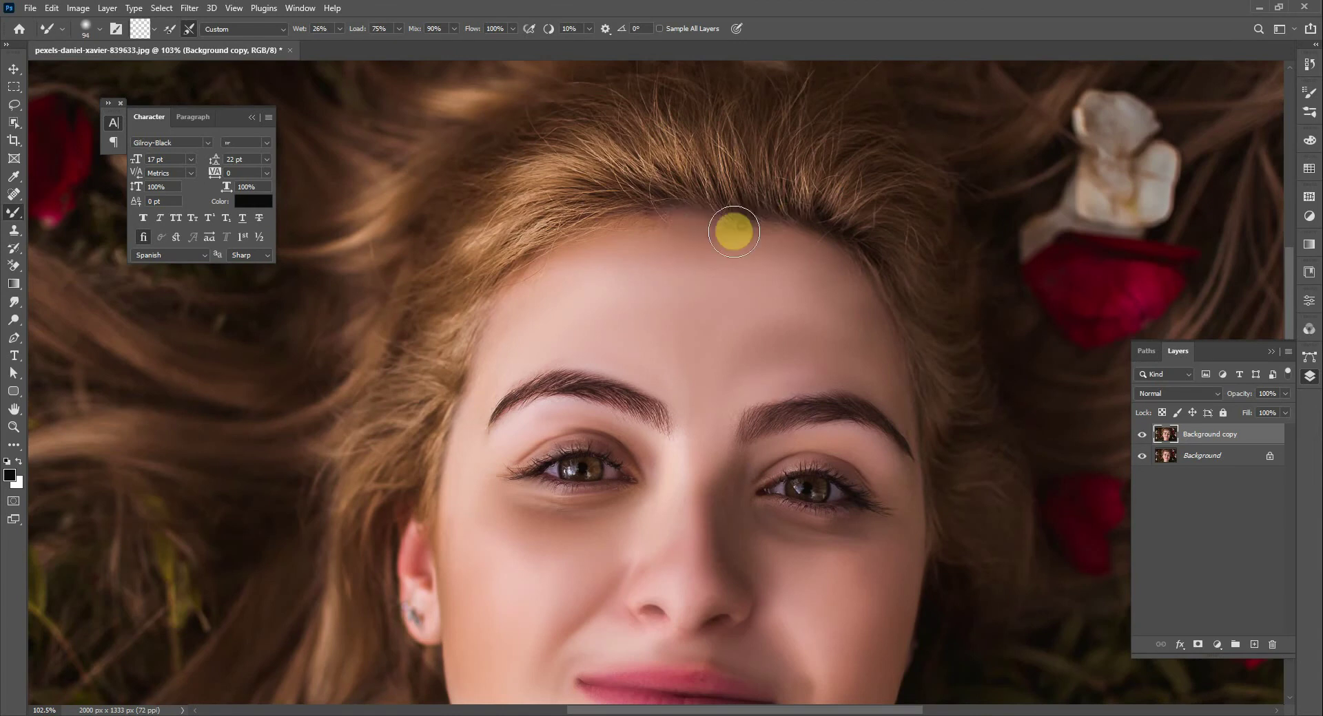
pyautogui.moveTo(692, 213)
pyautogui.mouseDown()
pyautogui.moveTo(661, 234)
pyautogui.moveTo(800, 221)
pyautogui.moveTo(859, 264)
pyautogui.mouseUp()
pyautogui.moveTo(647, 227)
pyautogui.mouseDown()
pyautogui.moveTo(610, 253)
pyautogui.moveTo(561, 255)
pyautogui.moveTo(524, 296)
pyautogui.mouseUp()
pyautogui.moveTo(512, 384); pyautogui.dragTo(482, 430)
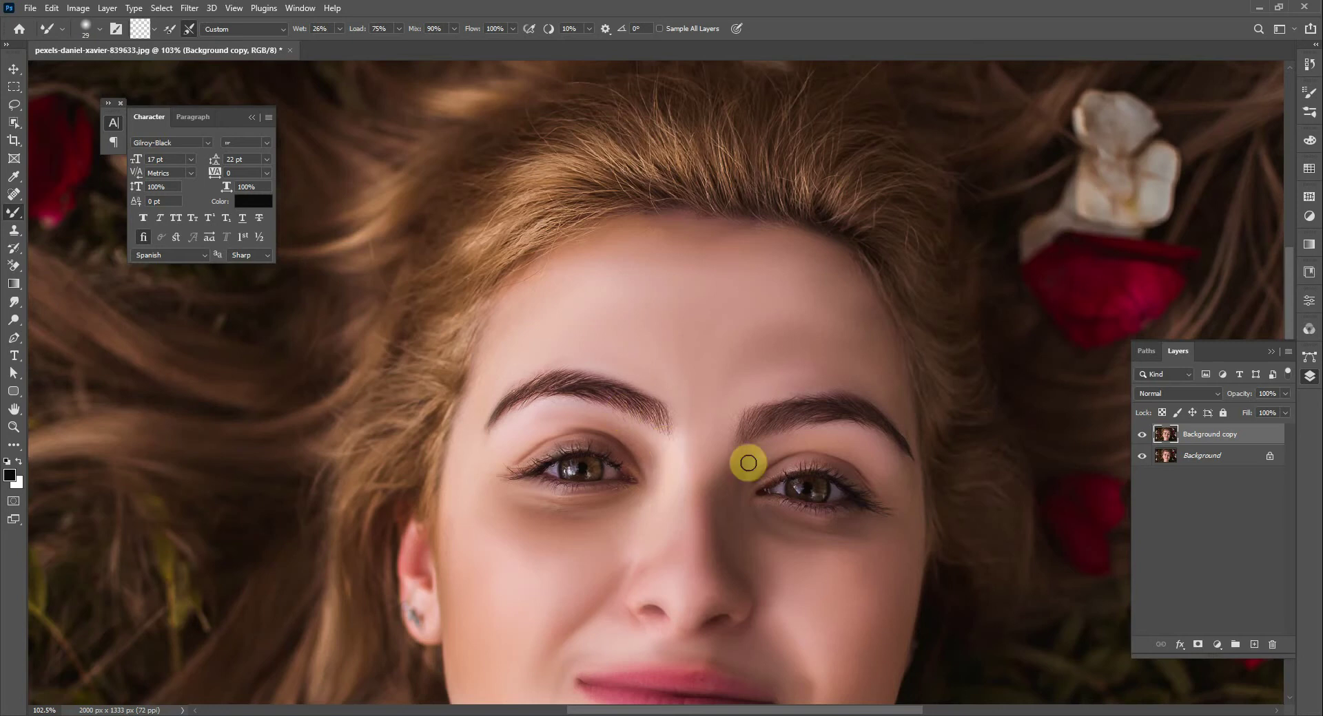
# Step: Preview other blend modes such as Multiply on the Background copy layer and return it to Normal
pyautogui.click(1179, 396)
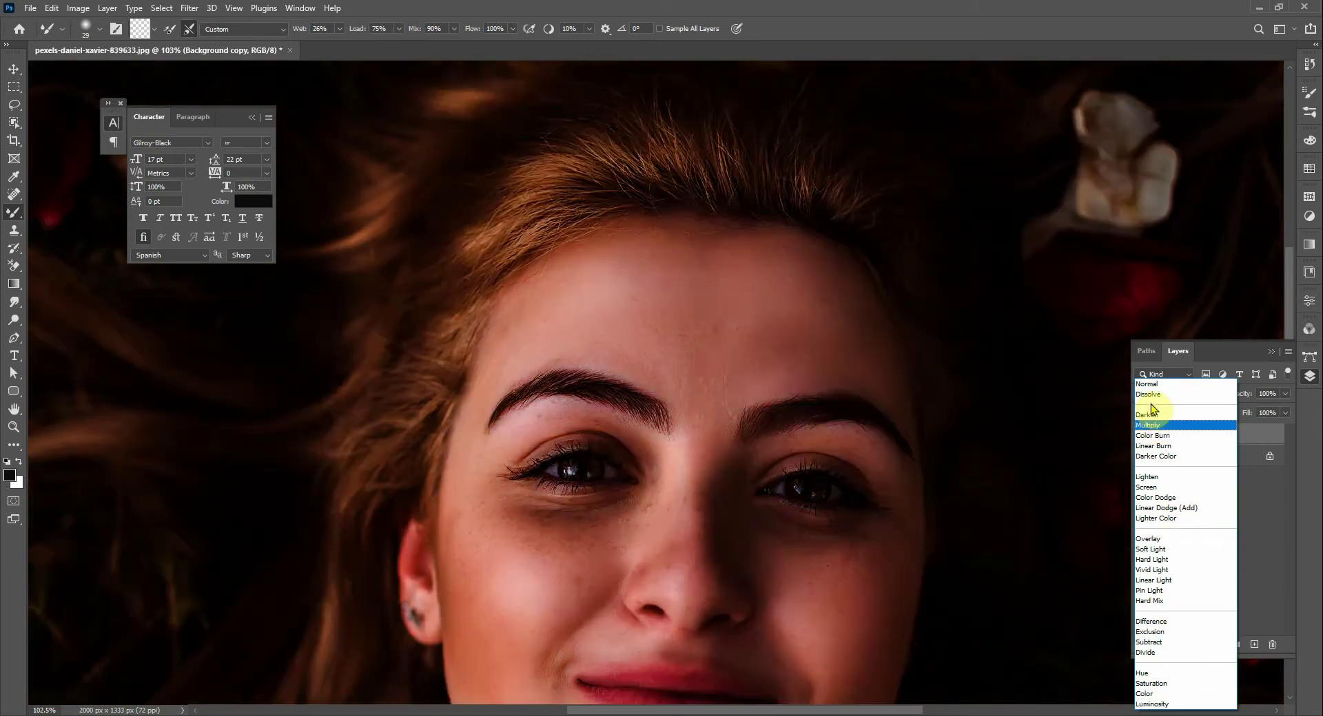
pyautogui.click(1147, 384)
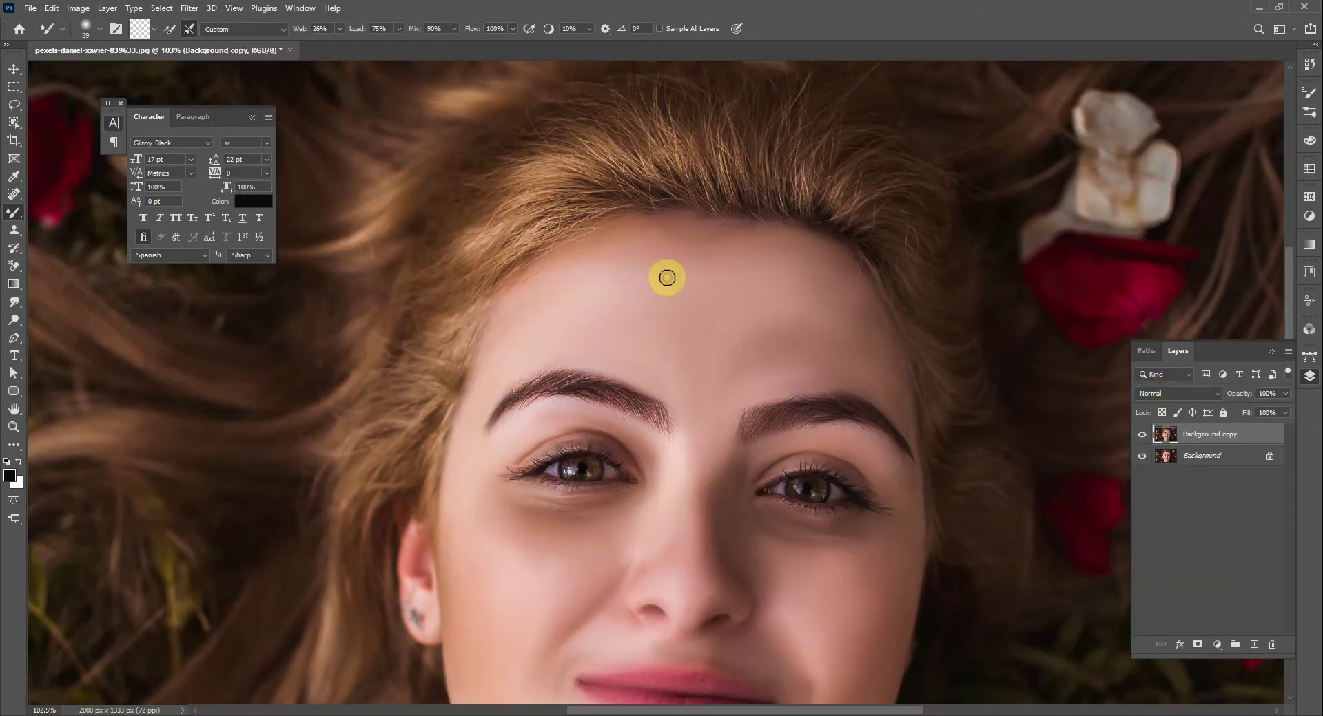
pyautogui.click(652, 232)
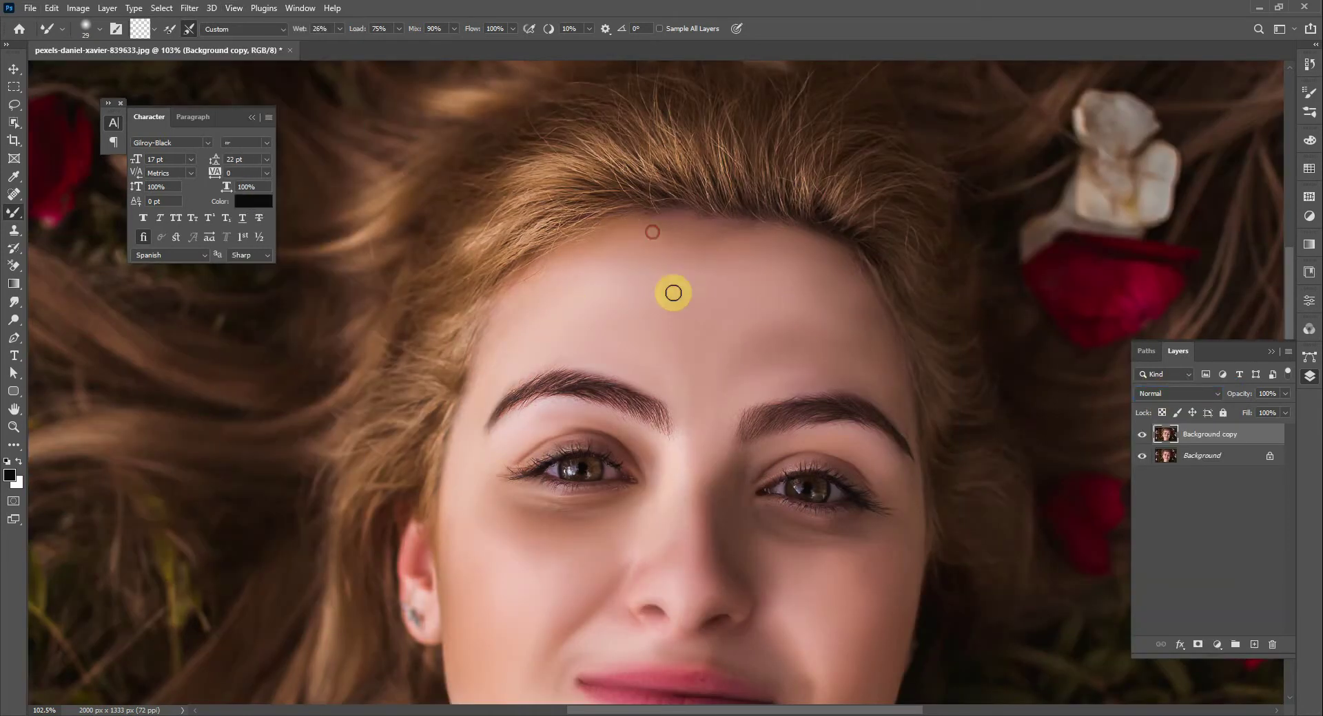
# Step: Open the Camera Raw Filter and set exposure to -0.35, contrast +5, highlights +38, shadows +20, whites -10 and blacks +45
pyautogui.click(14, 69)
pyautogui.hotkey('ctrl', '0')
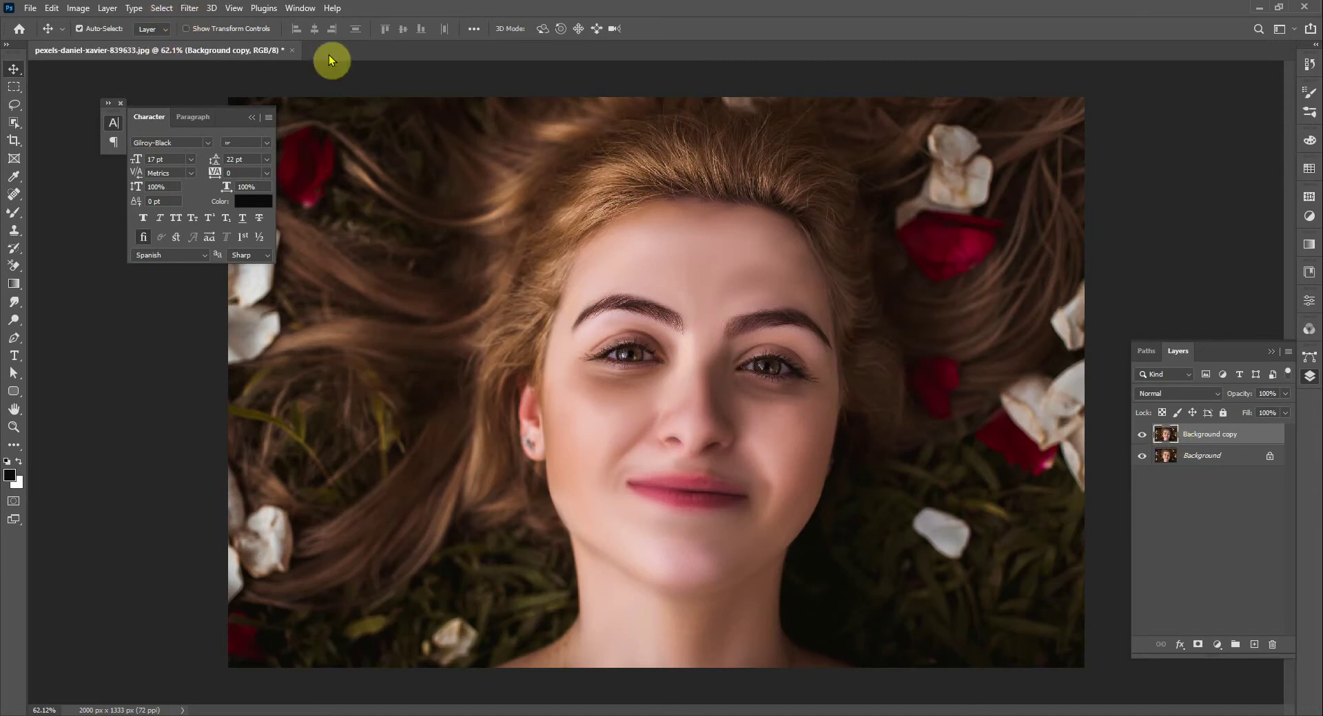
pyautogui.click(187, 9)
pyautogui.click(216, 125)
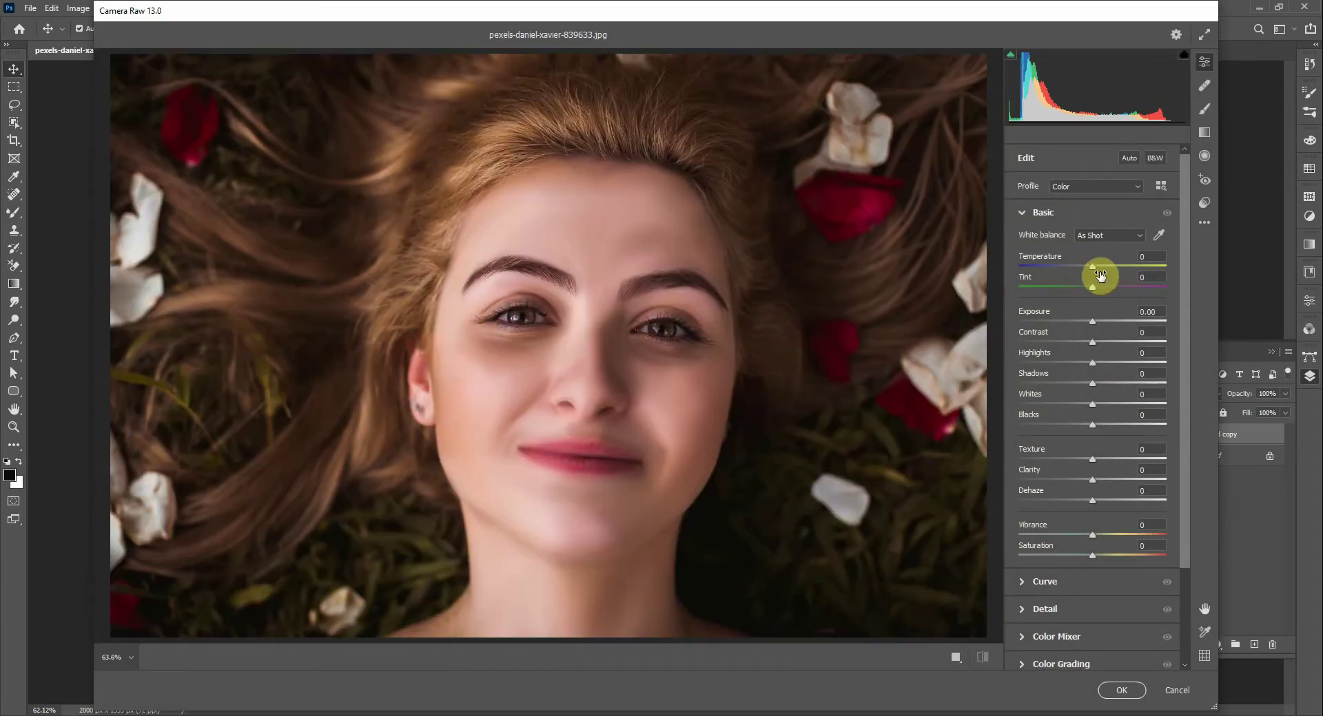
pyautogui.moveTo(1091, 326); pyautogui.dragTo(1121, 364)
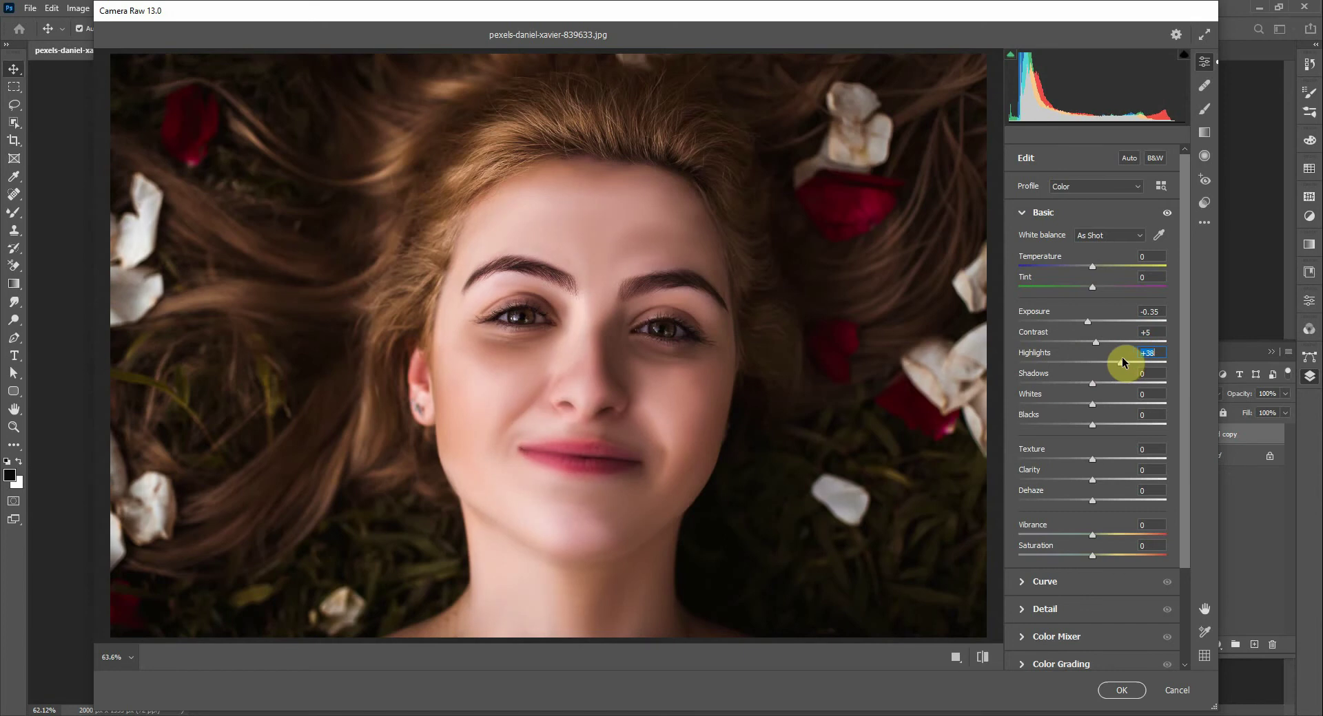
pyautogui.moveTo(1093, 384); pyautogui.dragTo(1107, 384)
pyautogui.moveTo(1092, 405); pyautogui.dragTo(1125, 422)
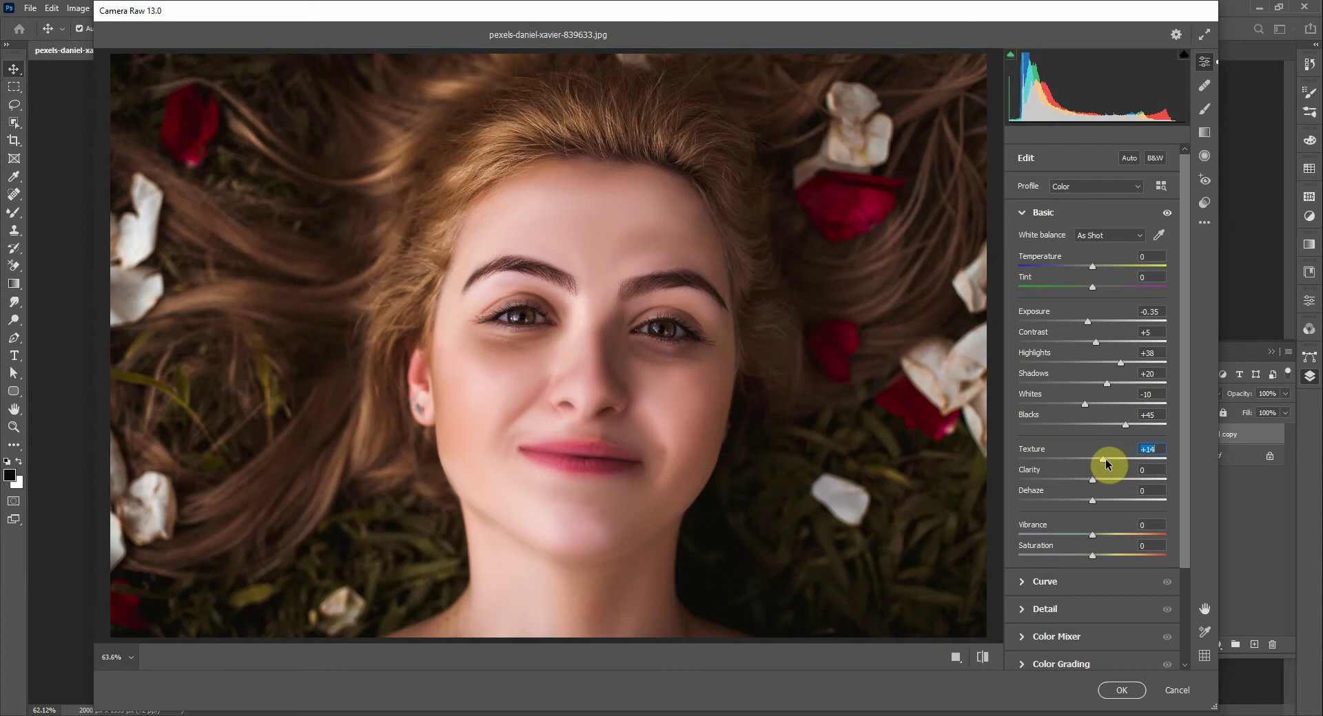
# Step: Try texture at +14, clarity at +7 and dehaze at +13 on the portrait
pyautogui.moveTo(1110, 460); pyautogui.dragTo(1103, 460)
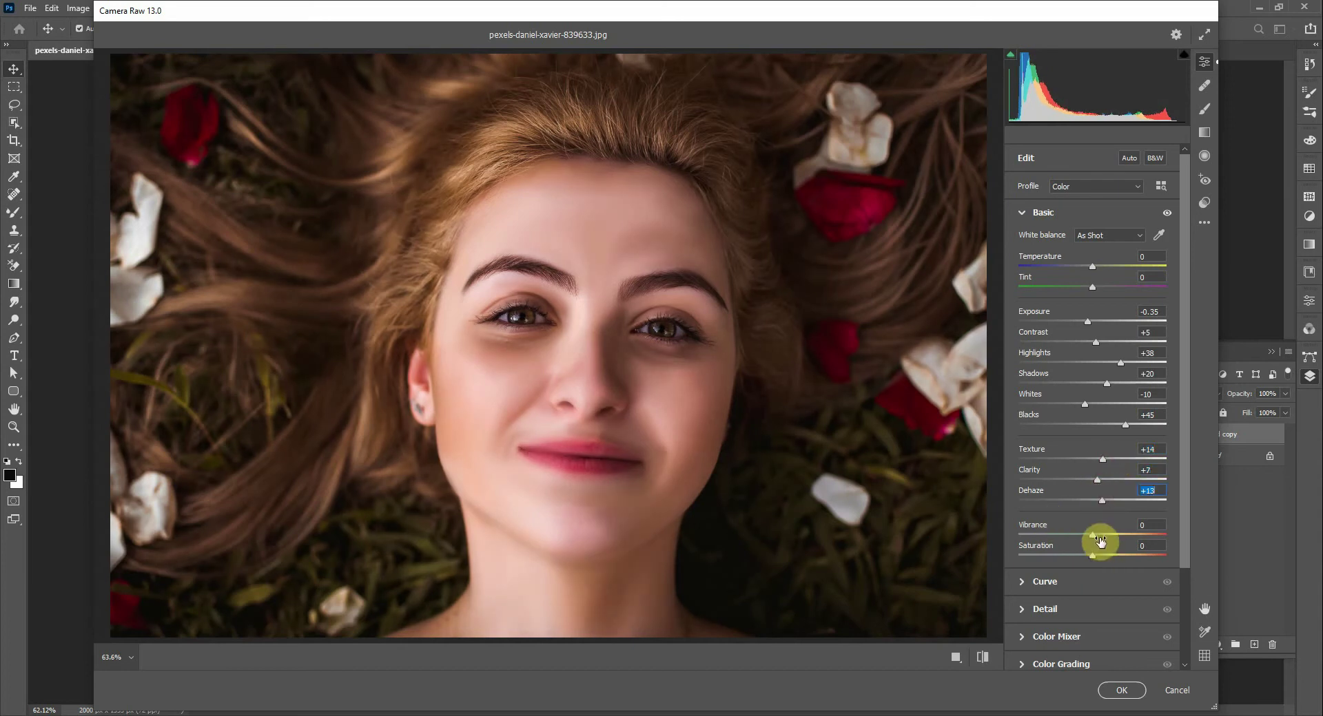
pyautogui.scroll(-3, 1068, 584)
pyautogui.scroll(3, 1116, 486)
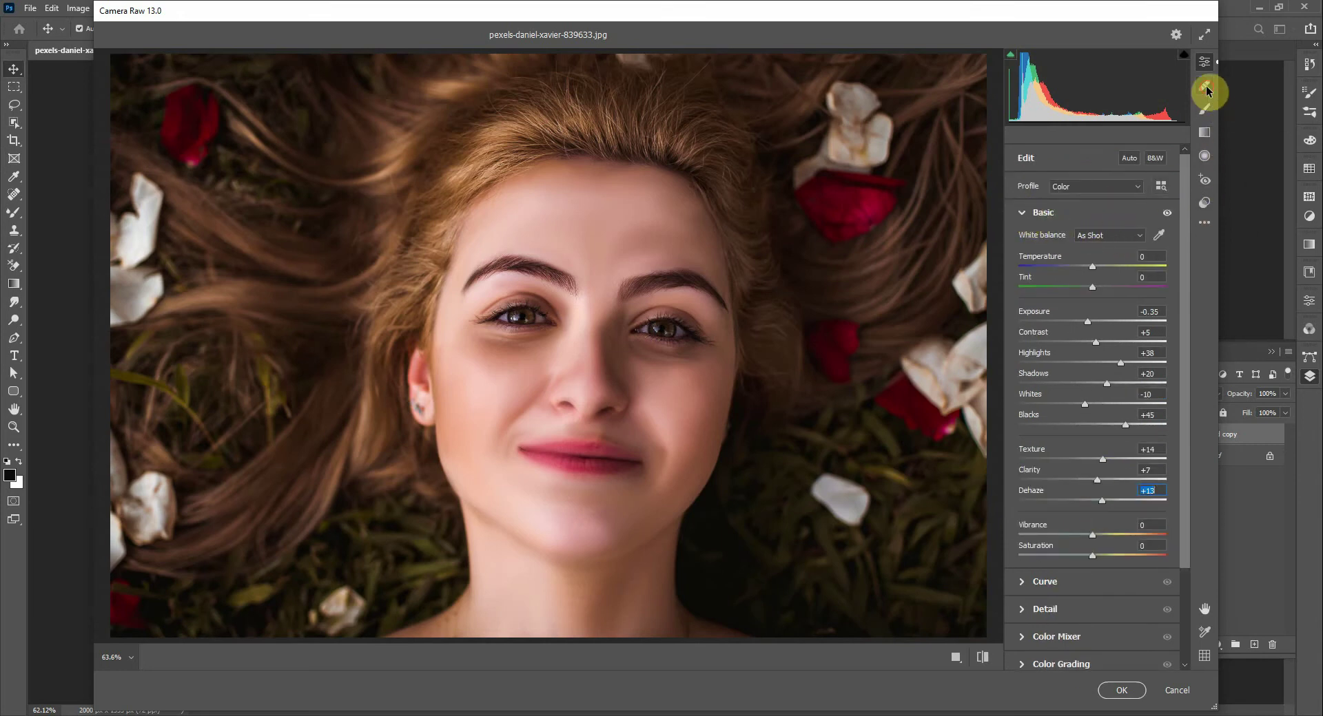
# Step: Look through the local adjustment Brush, the Radial Filter and the preset groups in Camera Raw
pyautogui.click(1204, 109)
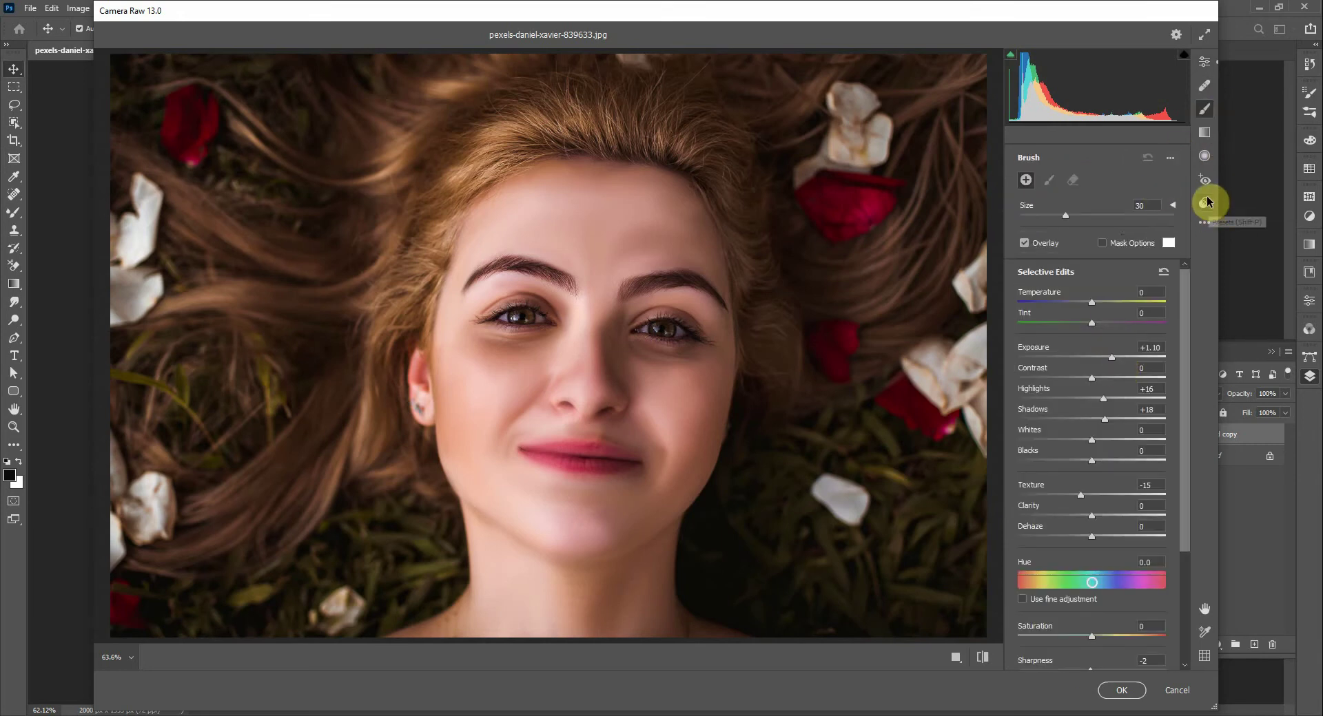
pyautogui.click(1204, 157)
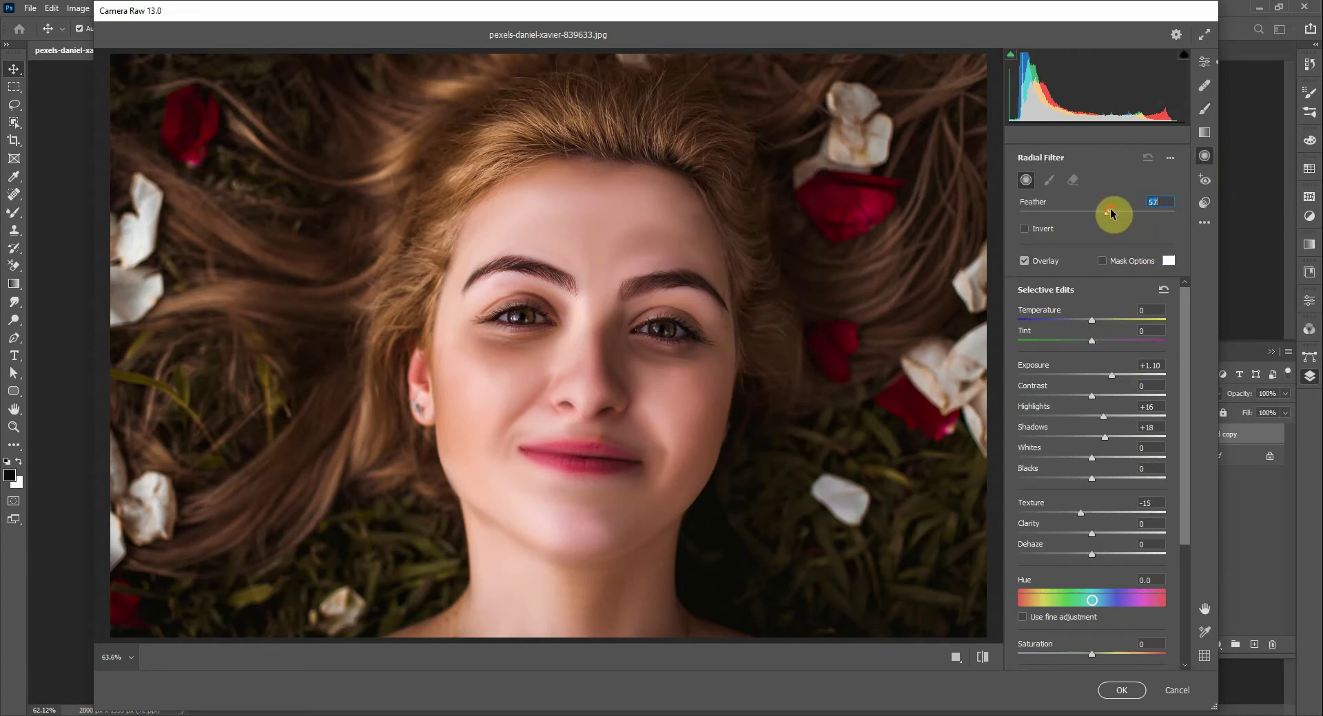
pyautogui.click(1205, 226)
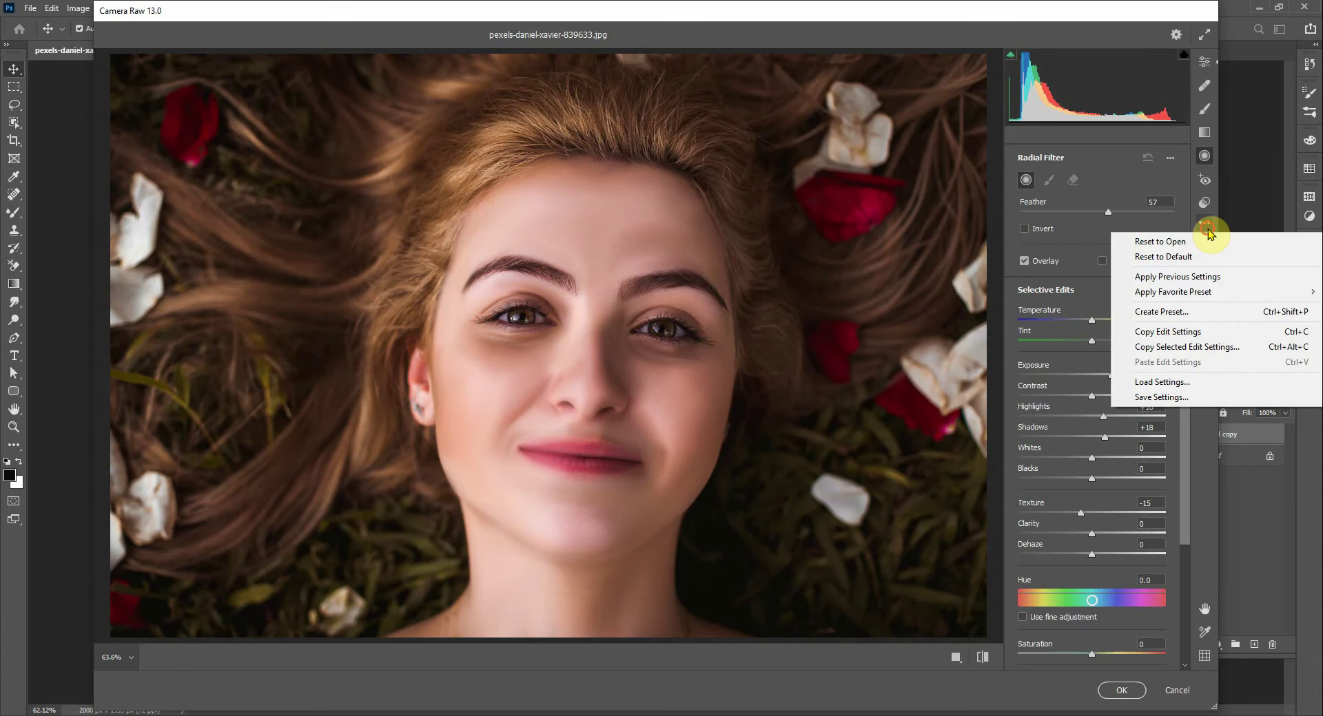
pyautogui.click(1205, 204)
pyautogui.click(1014, 278)
pyautogui.click(1014, 278)
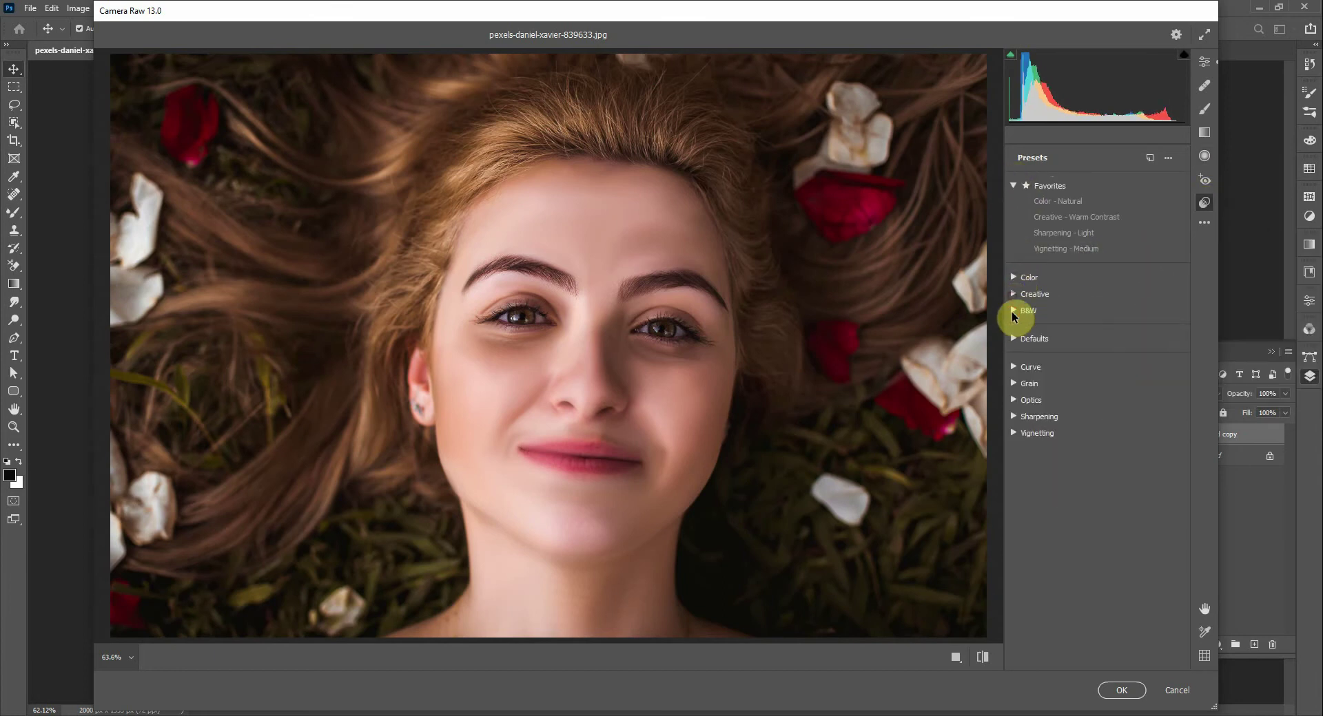
# Step: Try the Graduated Filter settings with saturation at -45 and temperature at +66
pyautogui.click(1207, 139)
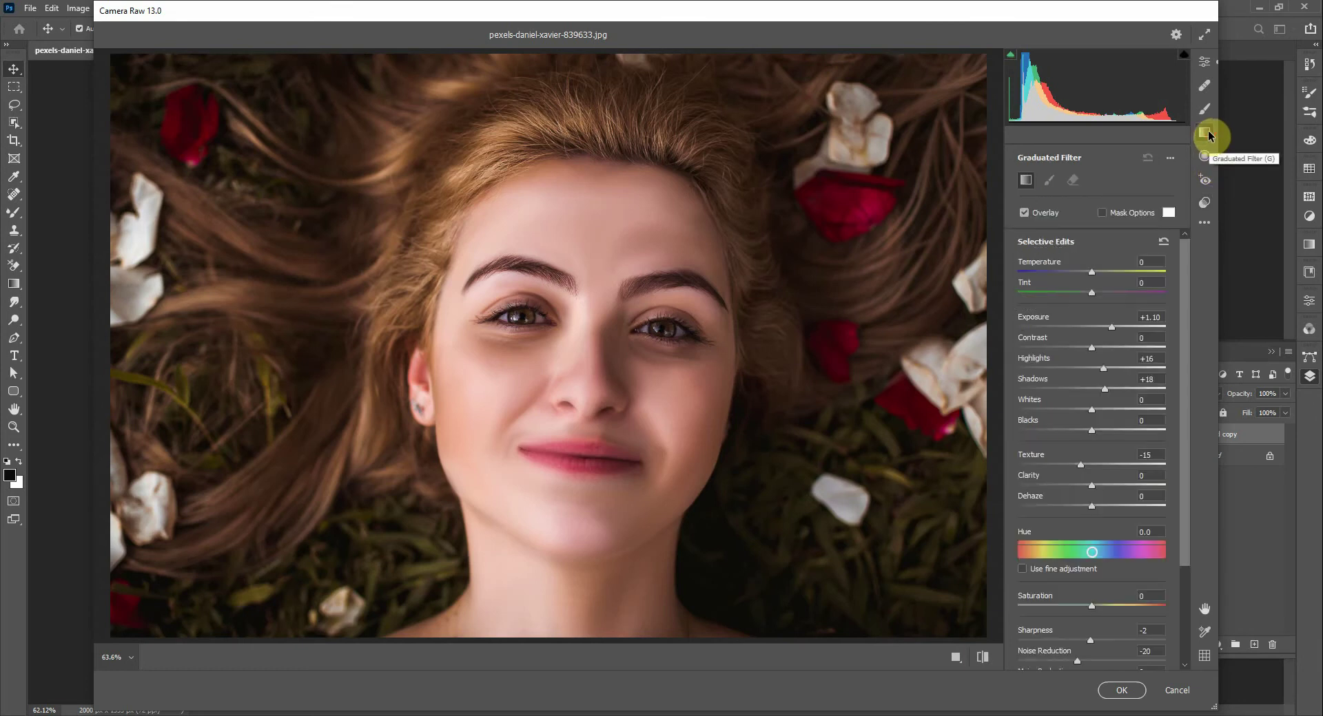
pyautogui.scroll(-3, 1109, 520)
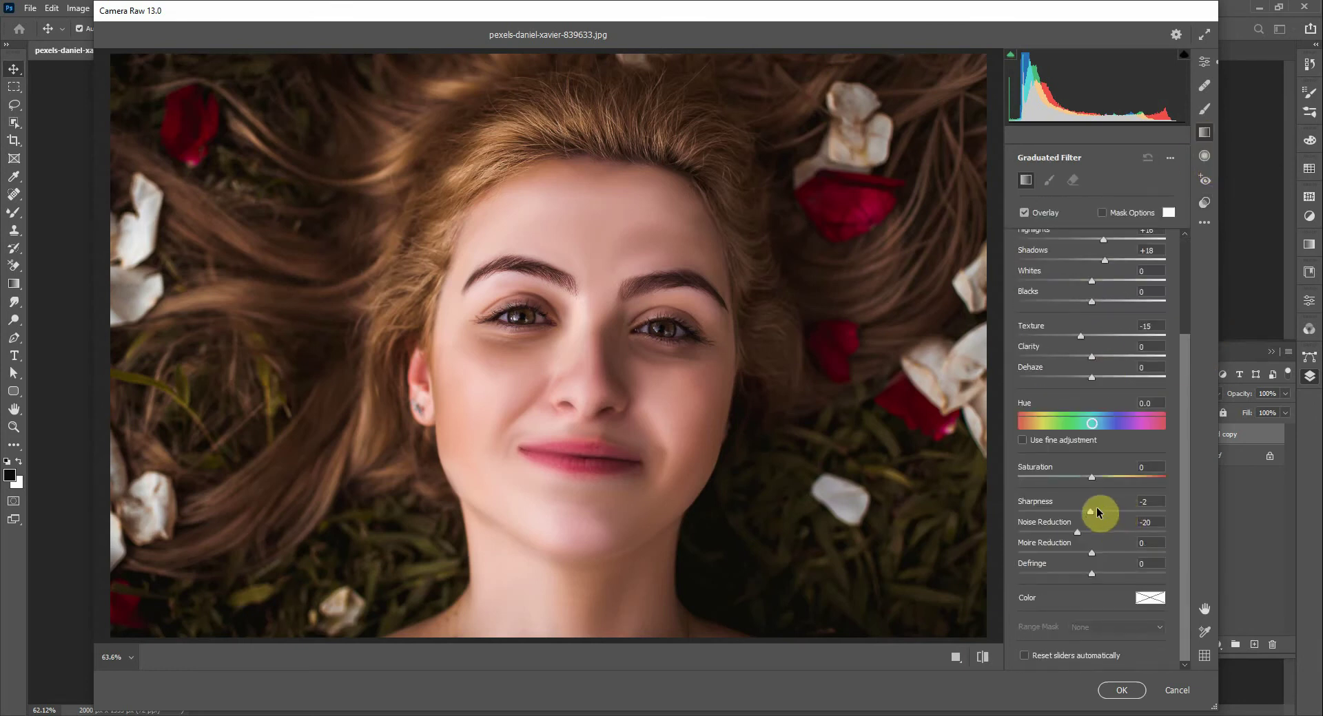
pyautogui.scroll(2, 1115, 480)
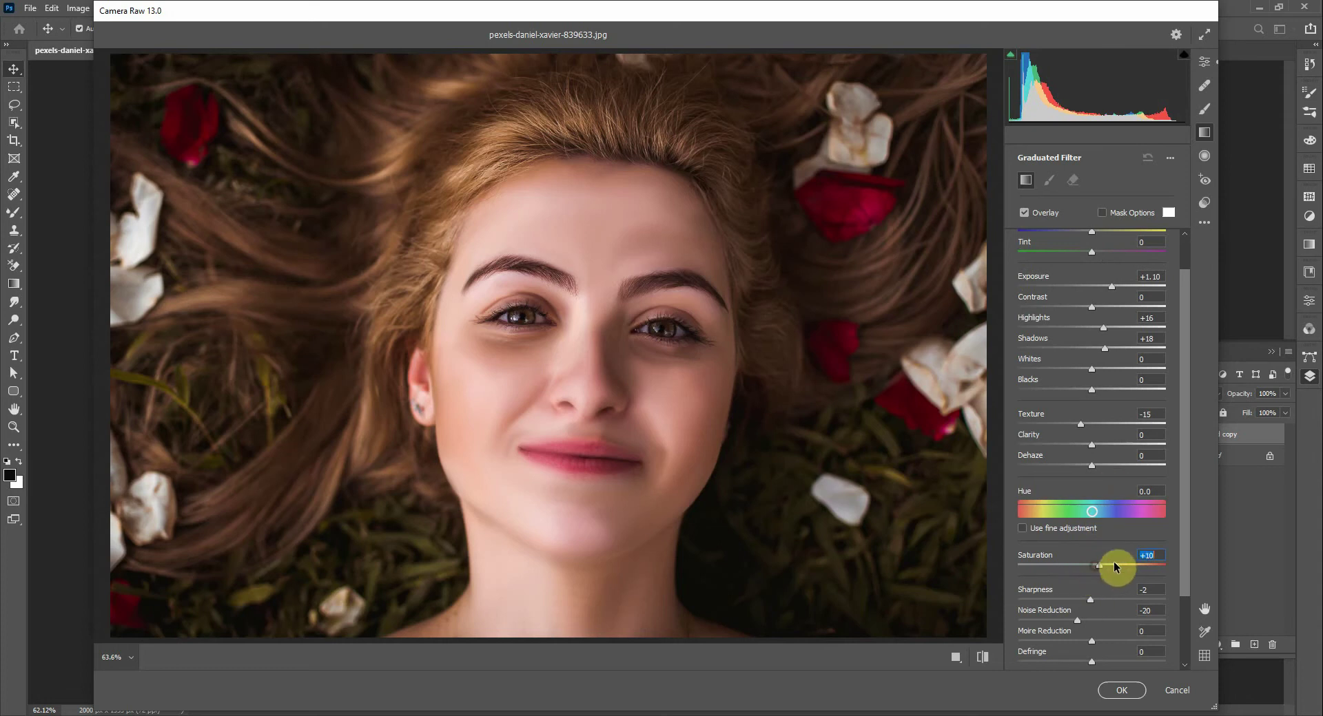
pyautogui.moveTo(1116, 566); pyautogui.dragTo(1061, 568)
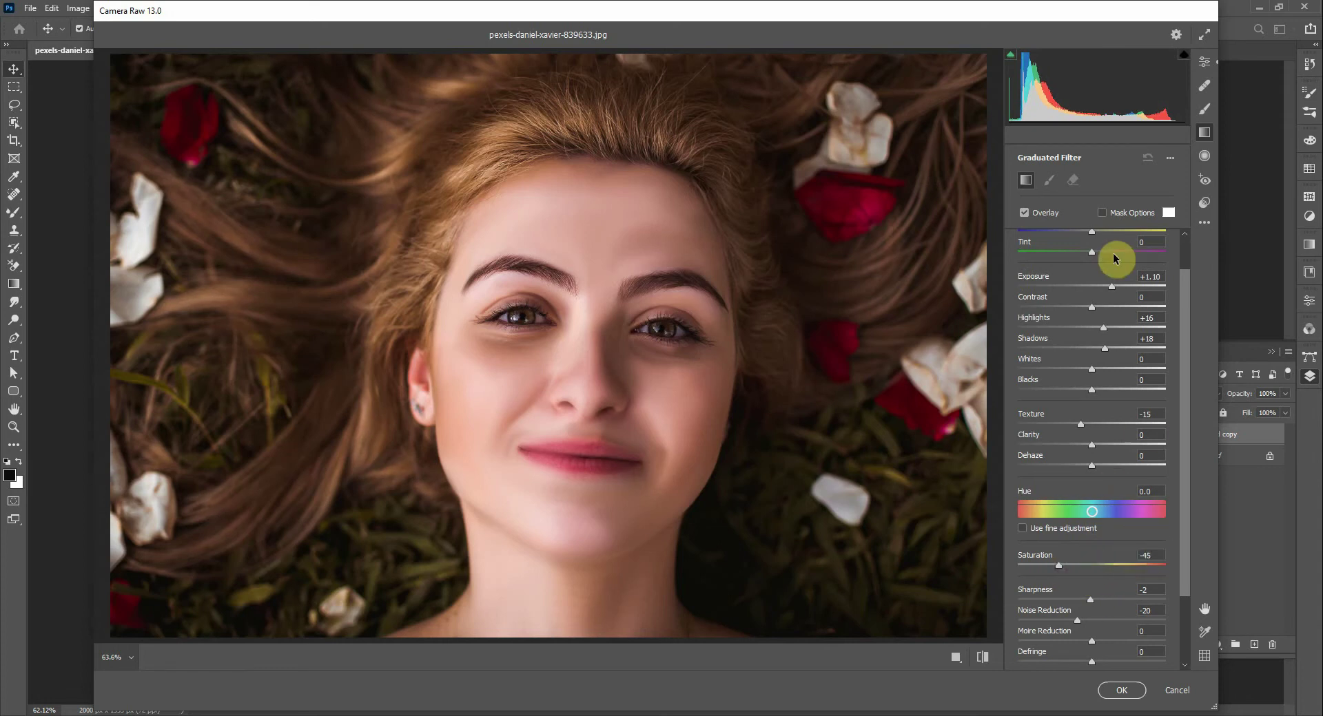
pyautogui.moveTo(1092, 234); pyautogui.dragTo(1141, 233)
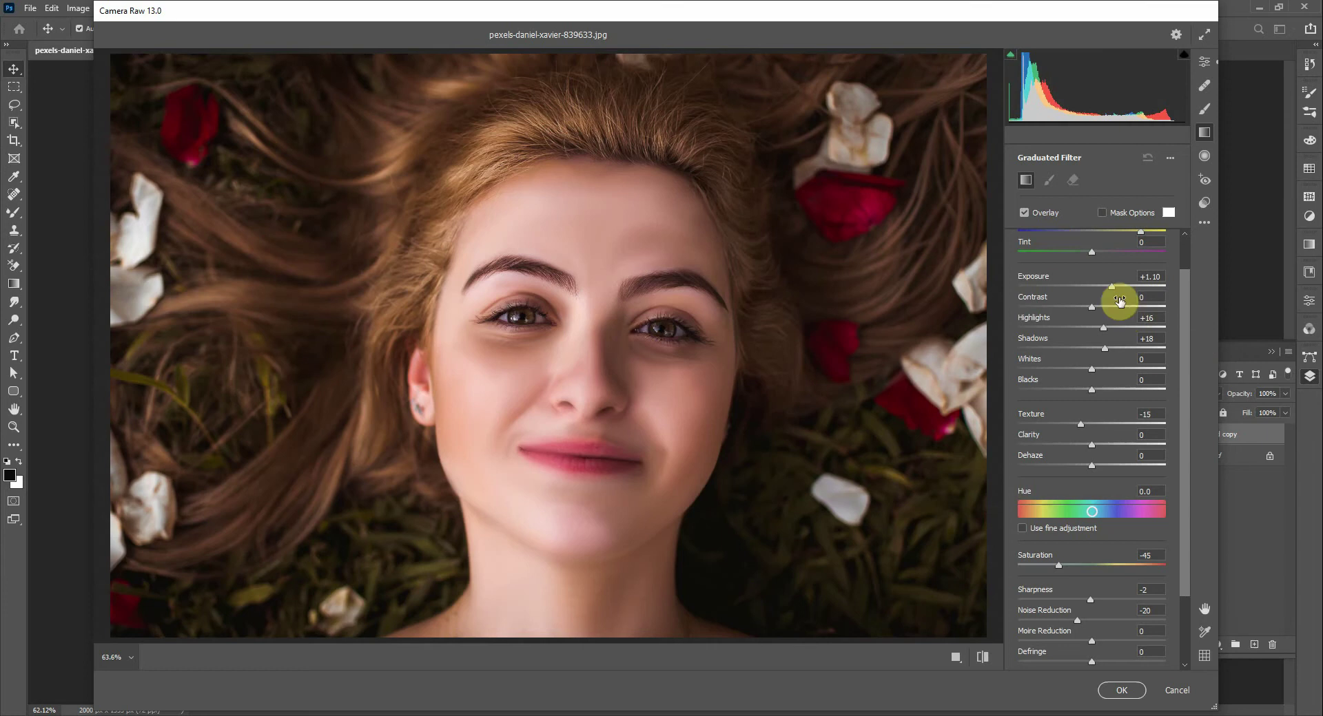
pyautogui.scroll(2, 1127, 308)
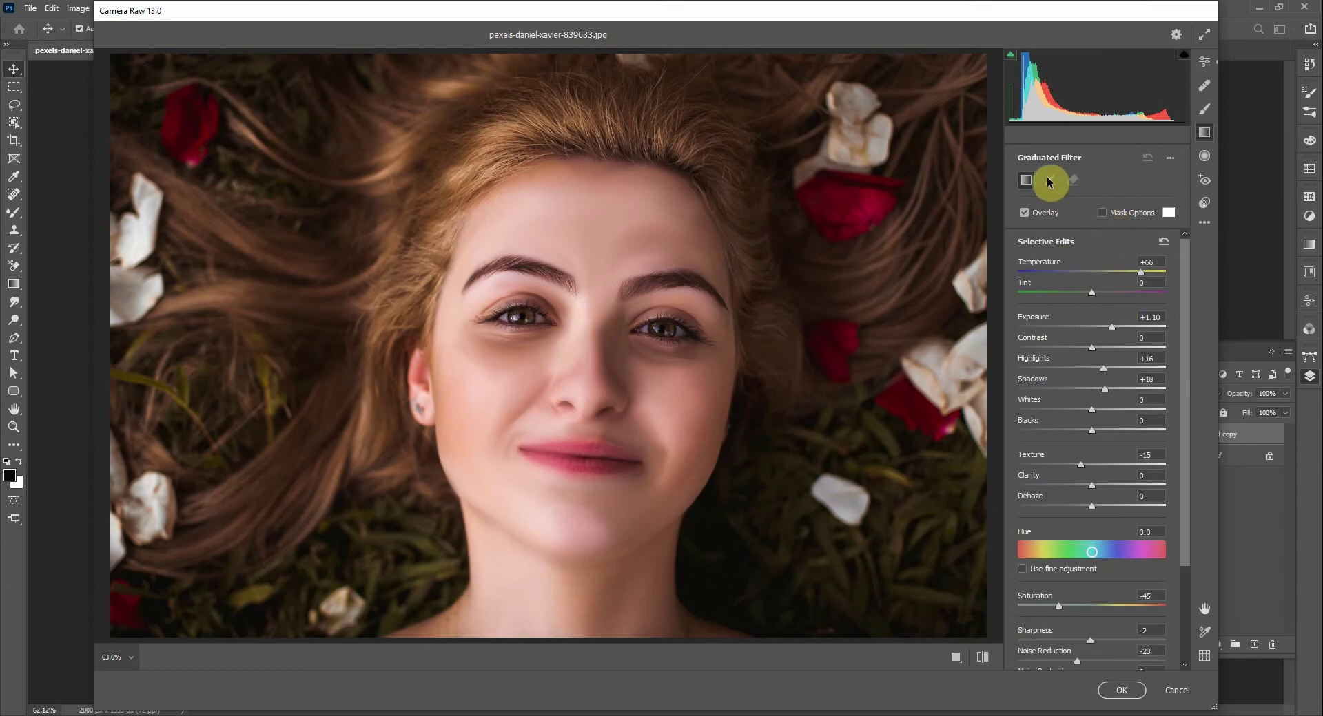
# Step: Shape the parametric tone curve with highlights +34, lights +10, darks +15 and shadows -20
pyautogui.click(1204, 63)
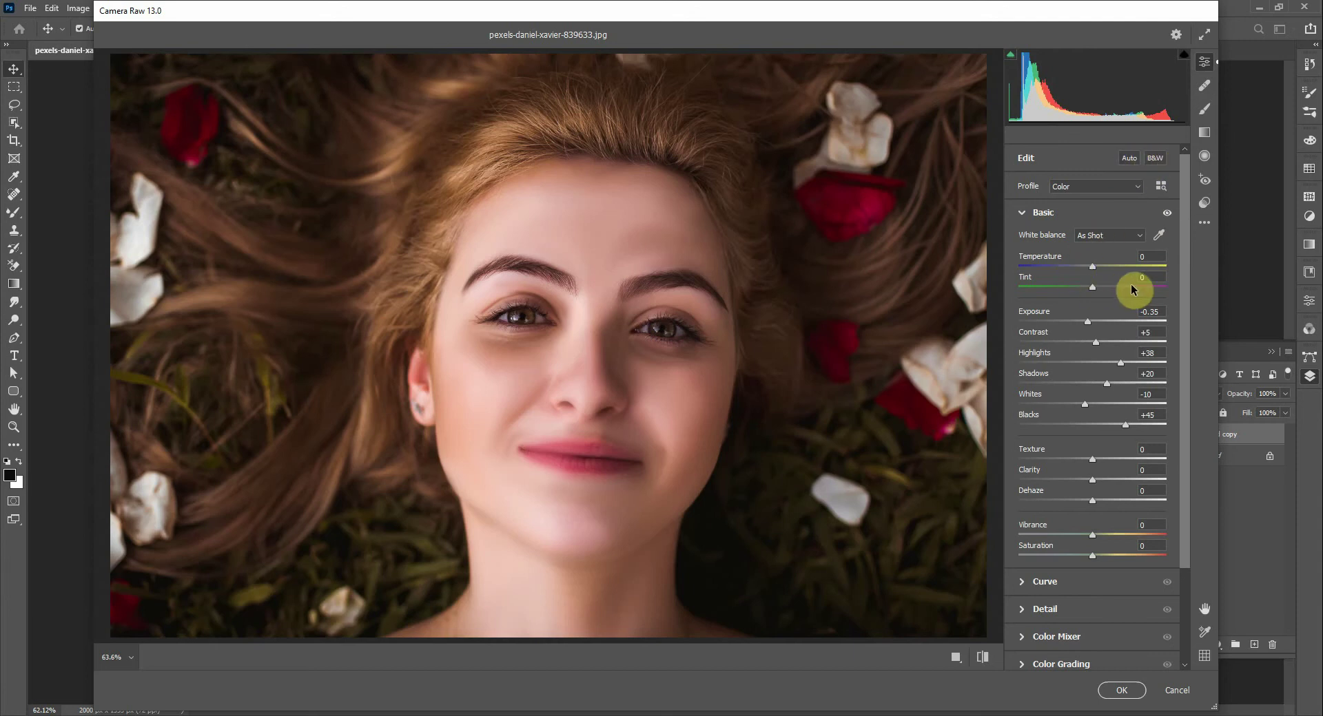
pyautogui.scroll(-3, 1074, 454)
pyautogui.click(1024, 463)
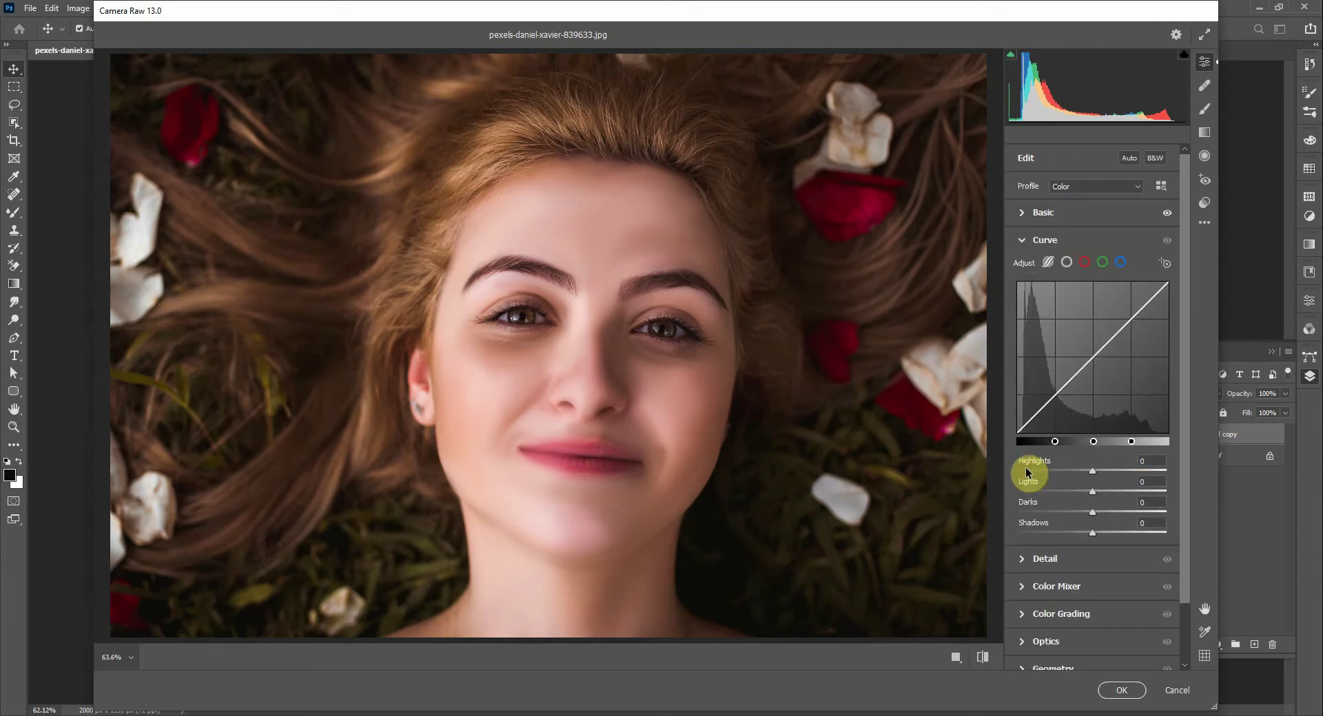
pyautogui.moveTo(1092, 472); pyautogui.dragTo(1065, 533)
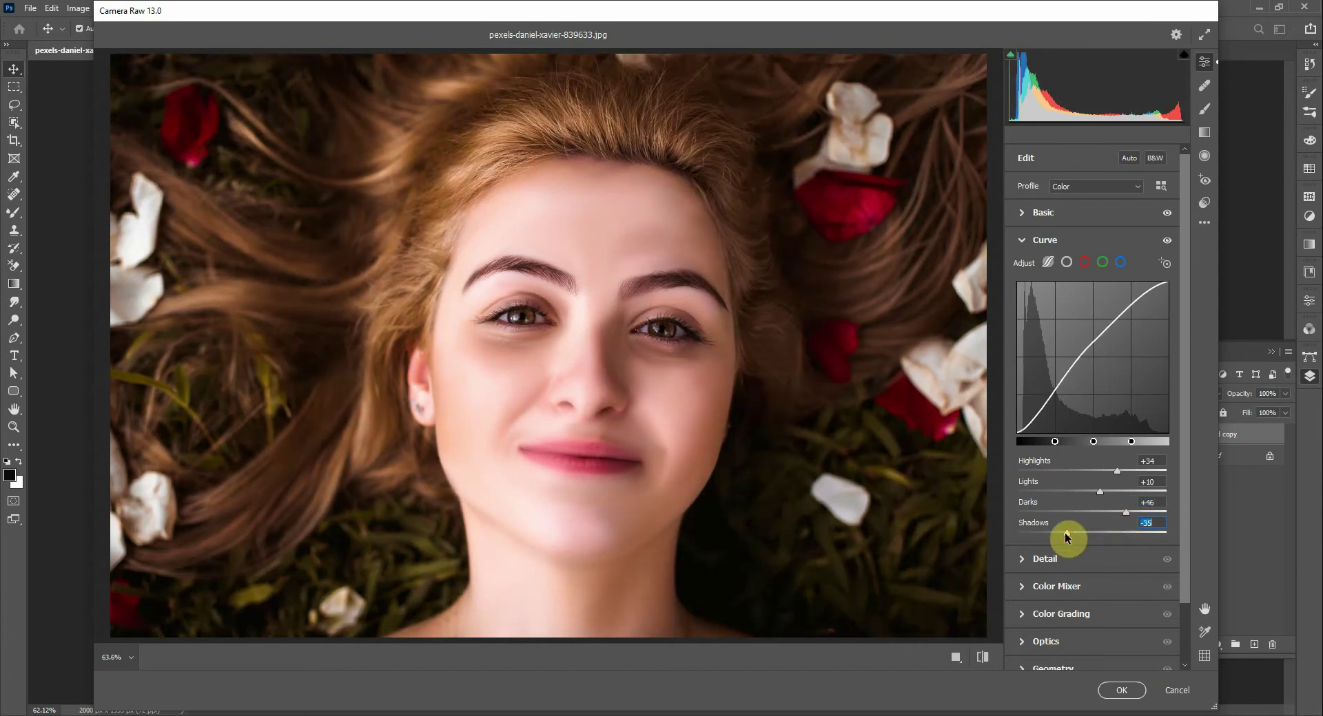
pyautogui.moveTo(1065, 534); pyautogui.dragTo(1101, 520)
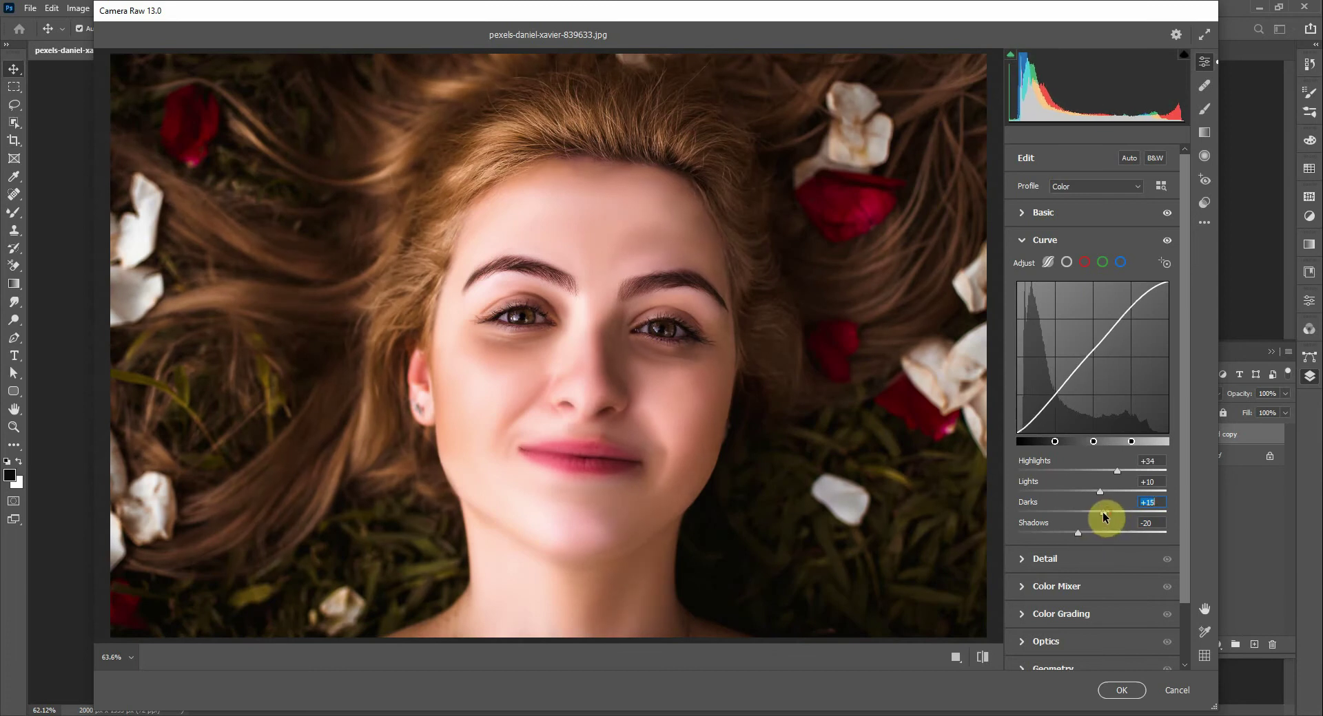
# Step: Set the detail sharpening to 18 and noise reduction to 10
pyautogui.click(1025, 559)
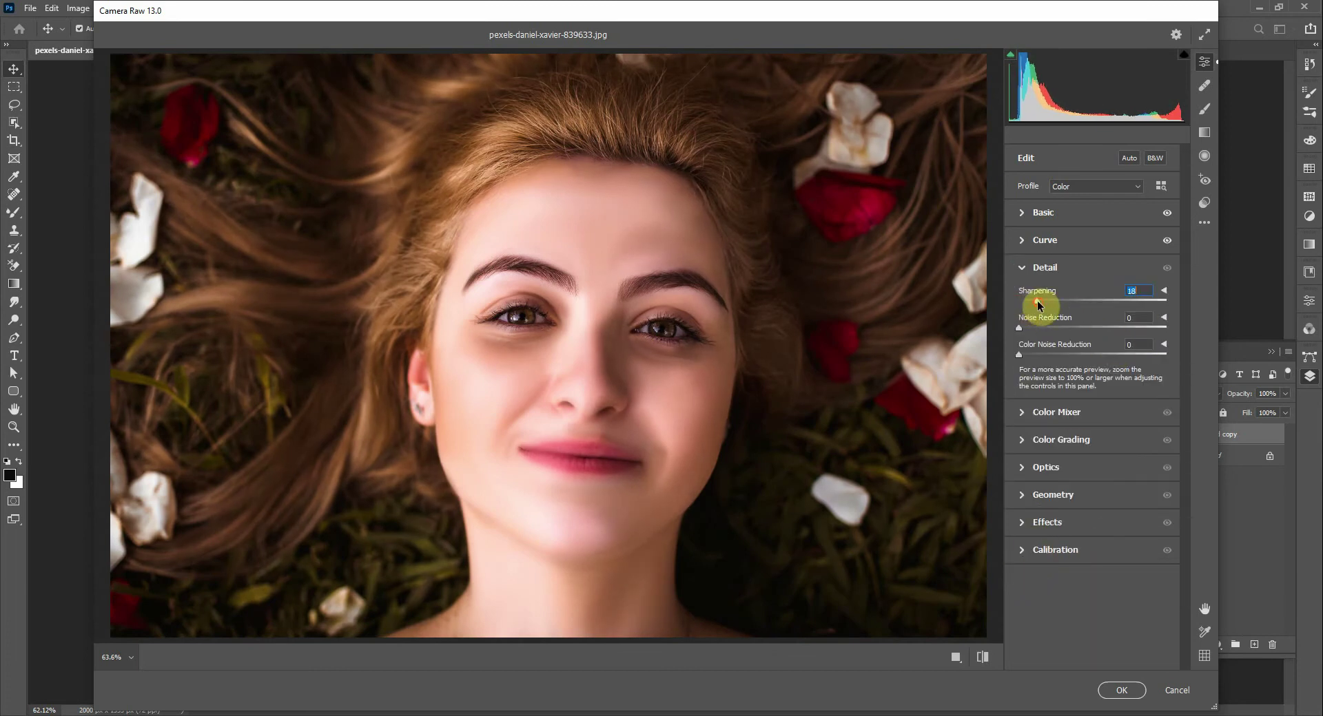
pyautogui.moveTo(1035, 328); pyautogui.dragTo(1035, 328)
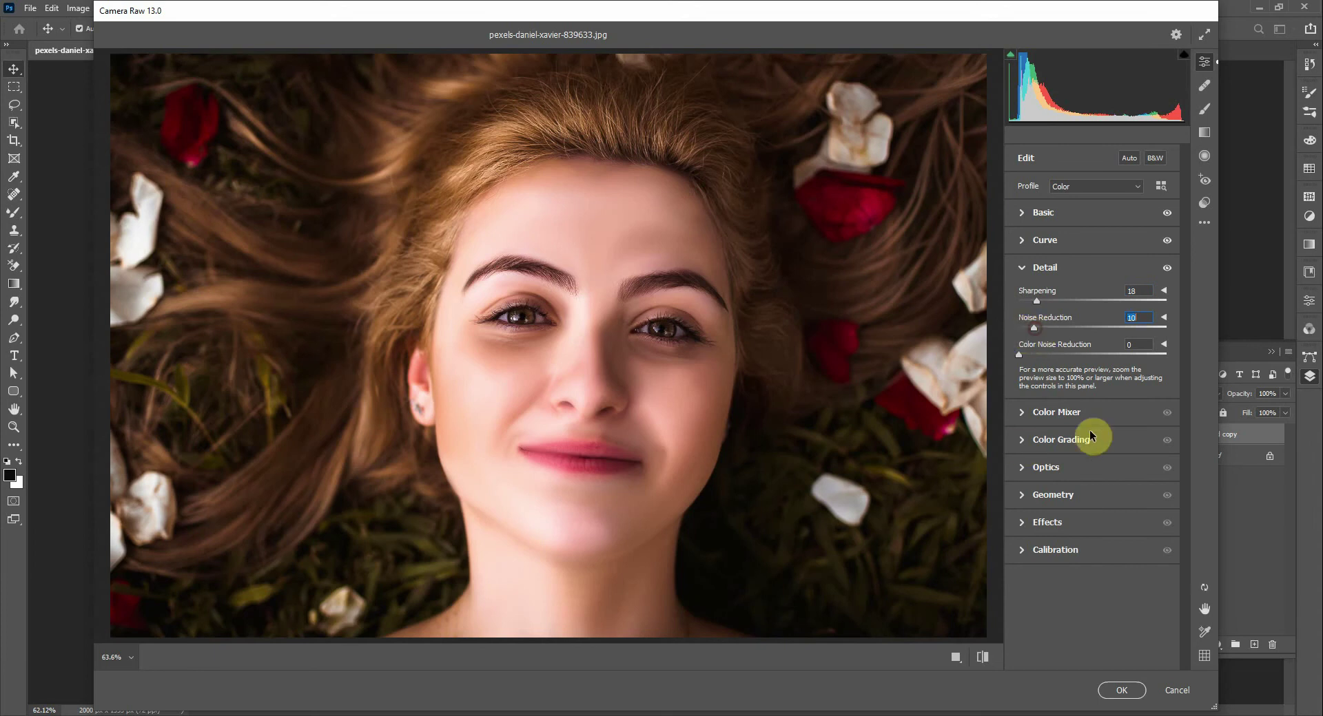
# Step: In the Color Mixer, set the saturation of oranges to -64, yellows to -4 and aquas to +3
pyautogui.click(777, 402)
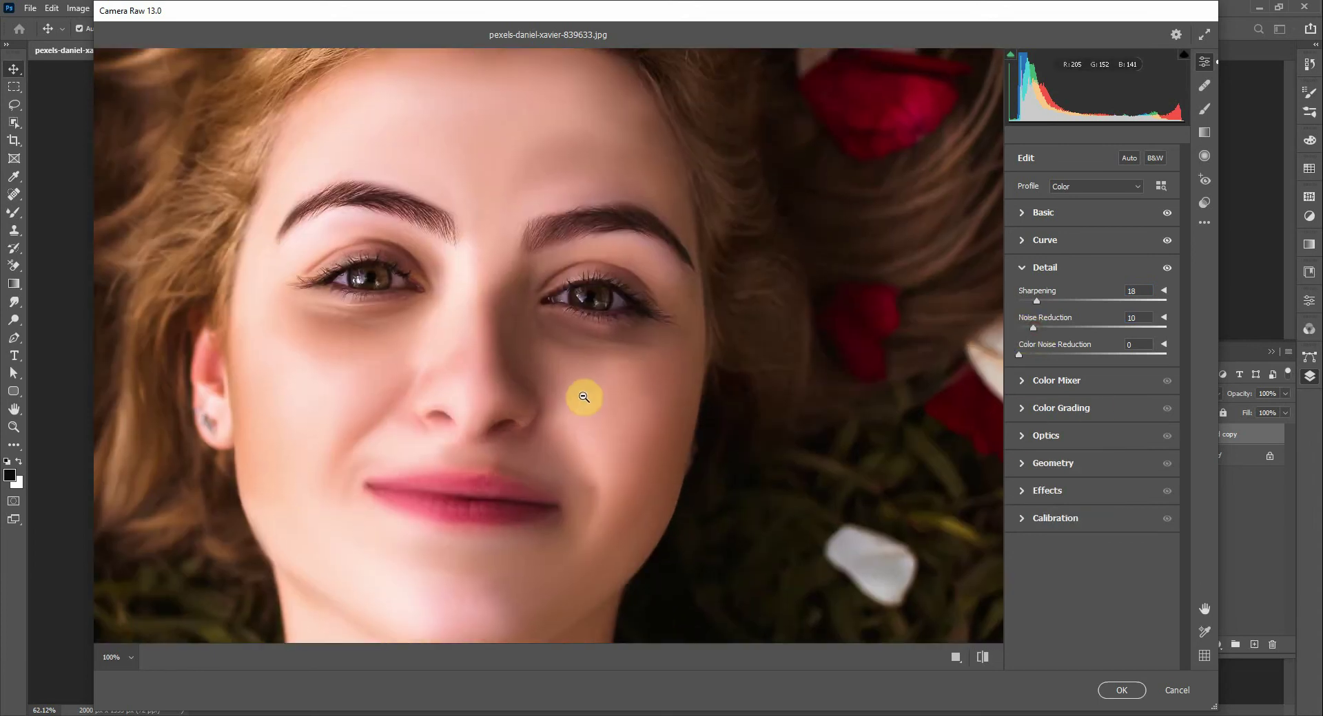
pyautogui.click(1043, 383)
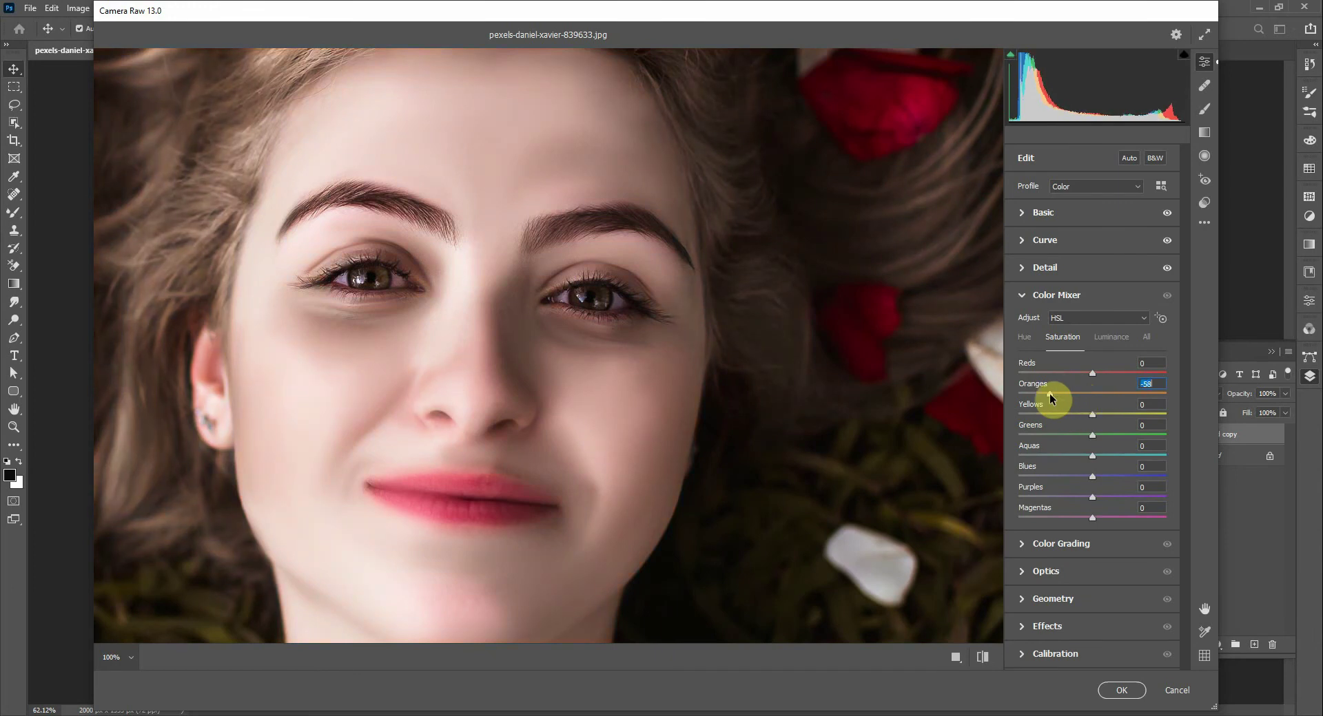
pyautogui.moveTo(1034, 399); pyautogui.dragTo(1041, 398)
pyautogui.moveTo(1094, 417); pyautogui.dragTo(1116, 414)
pyautogui.click(1092, 457)
pyautogui.press('Down')
pyautogui.press('Down')
pyautogui.press('Down')
pyautogui.press('Down')
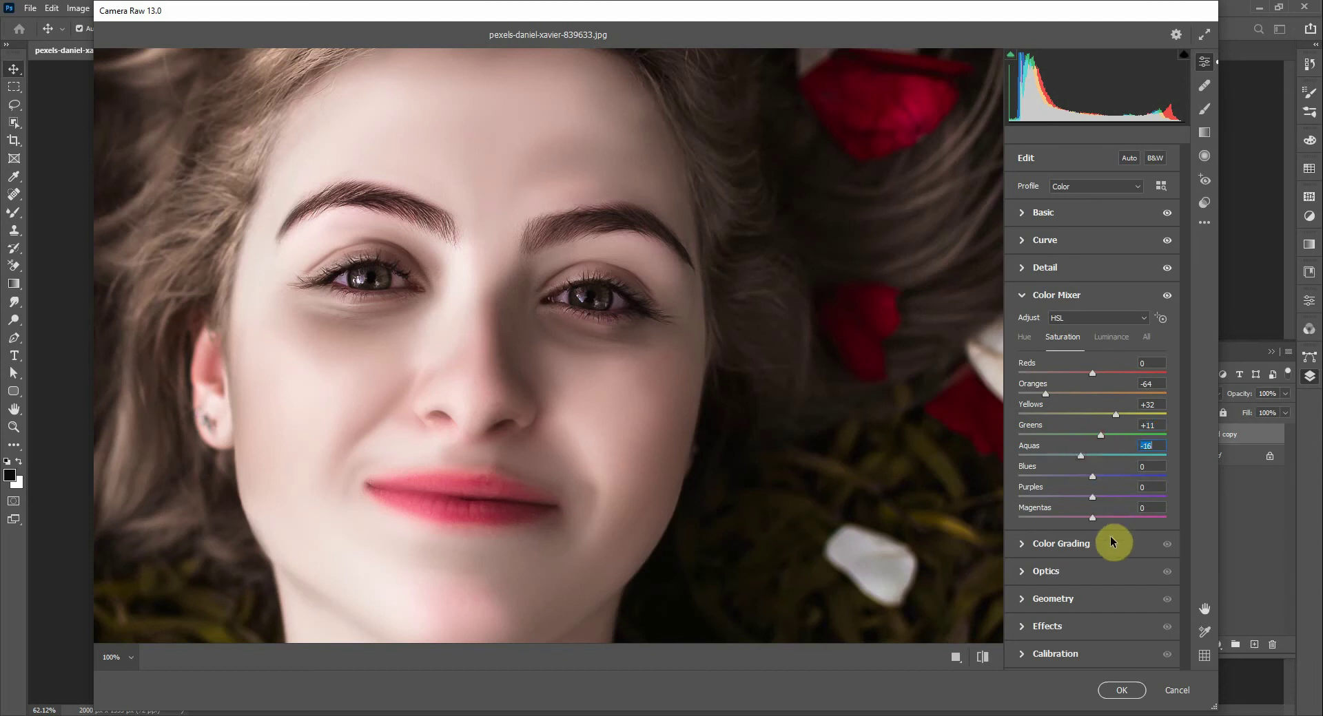
pyautogui.moveTo(1114, 415); pyautogui.dragTo(1099, 458)
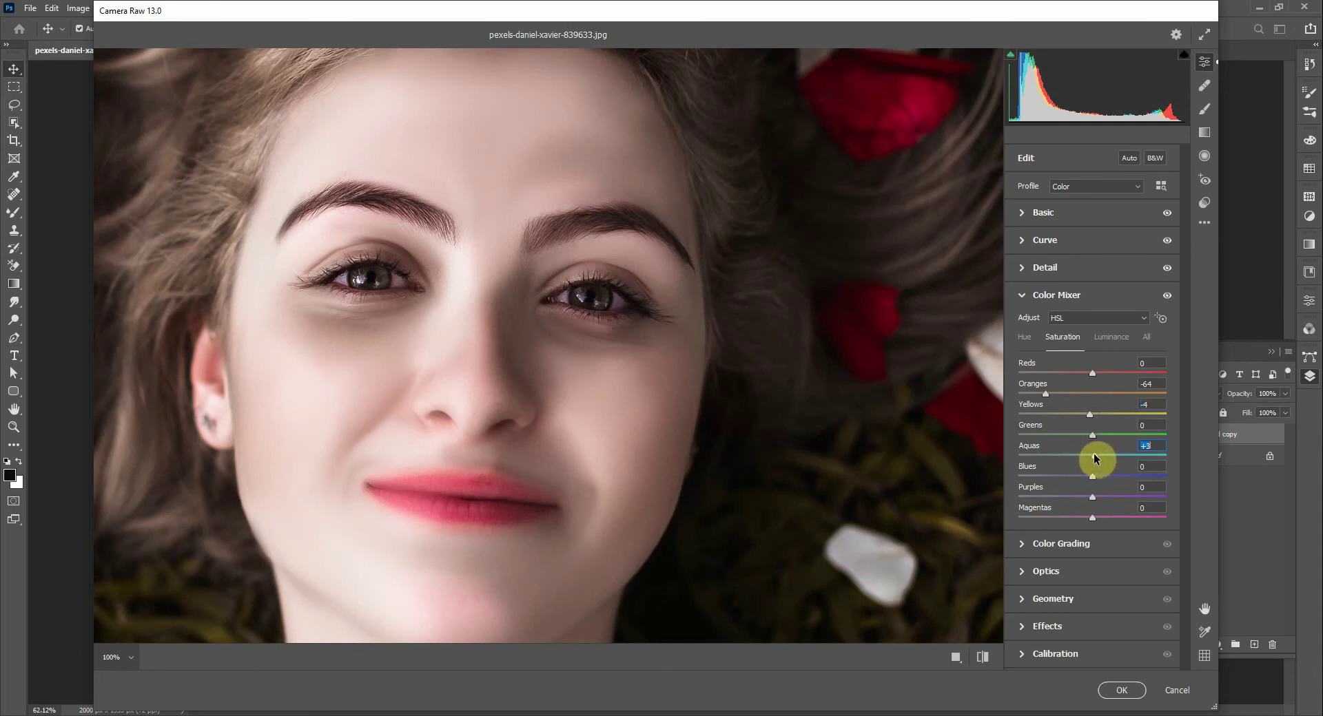
# Step: Set the Color Grading blending to 44 and the Calibration shadows tint to -3
pyautogui.click(1023, 545)
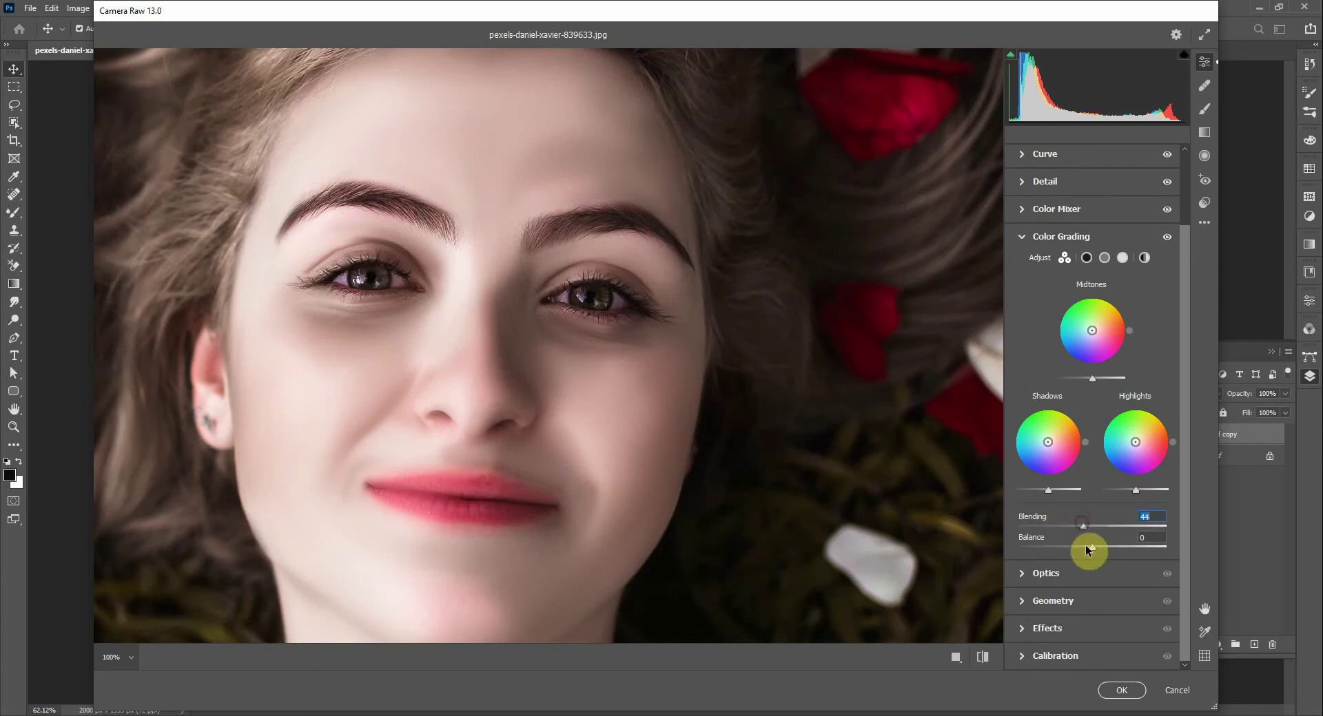
pyautogui.click(1037, 574)
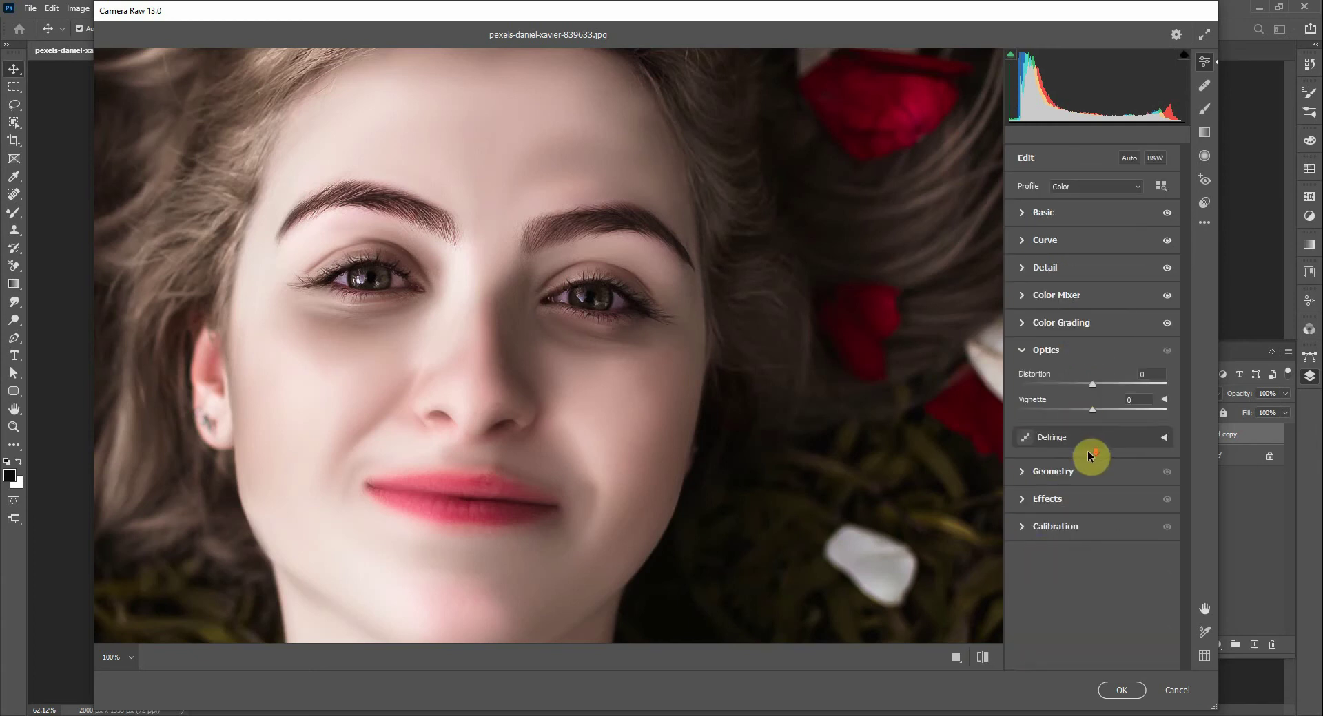
pyautogui.click(1023, 473)
pyautogui.click(1022, 493)
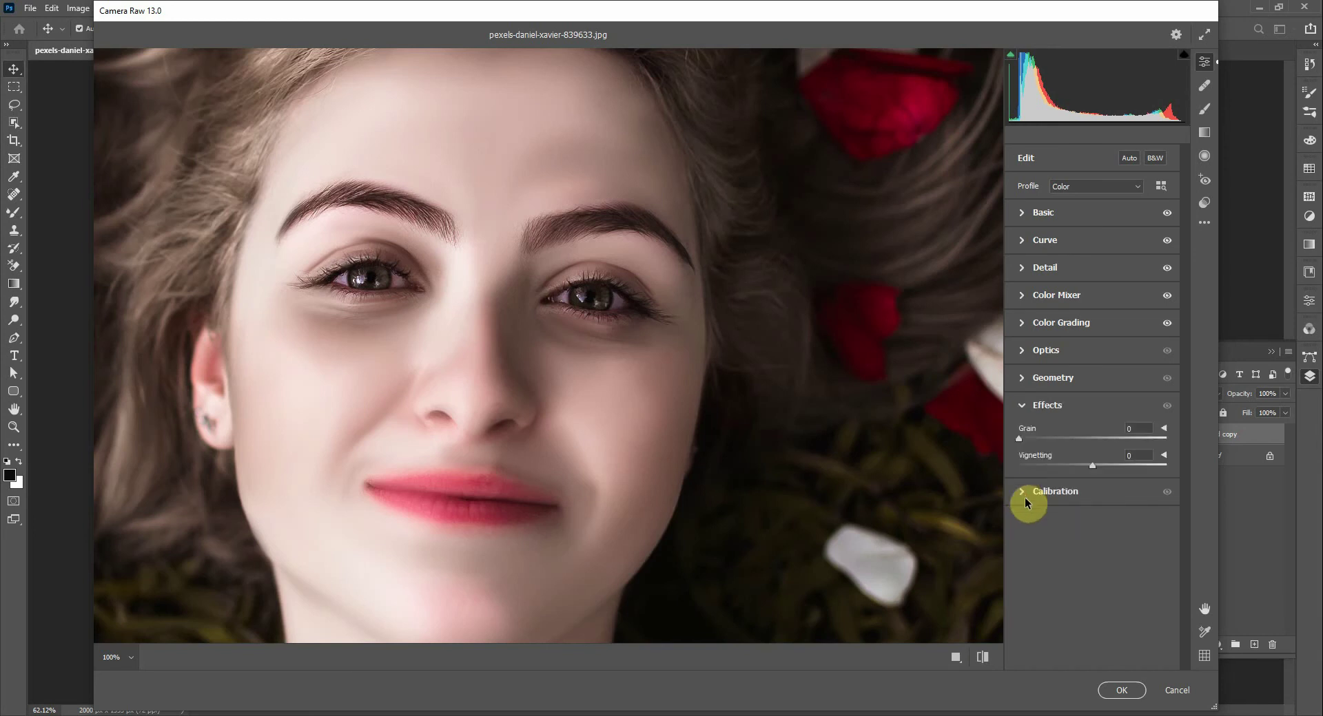
pyautogui.click(1026, 500)
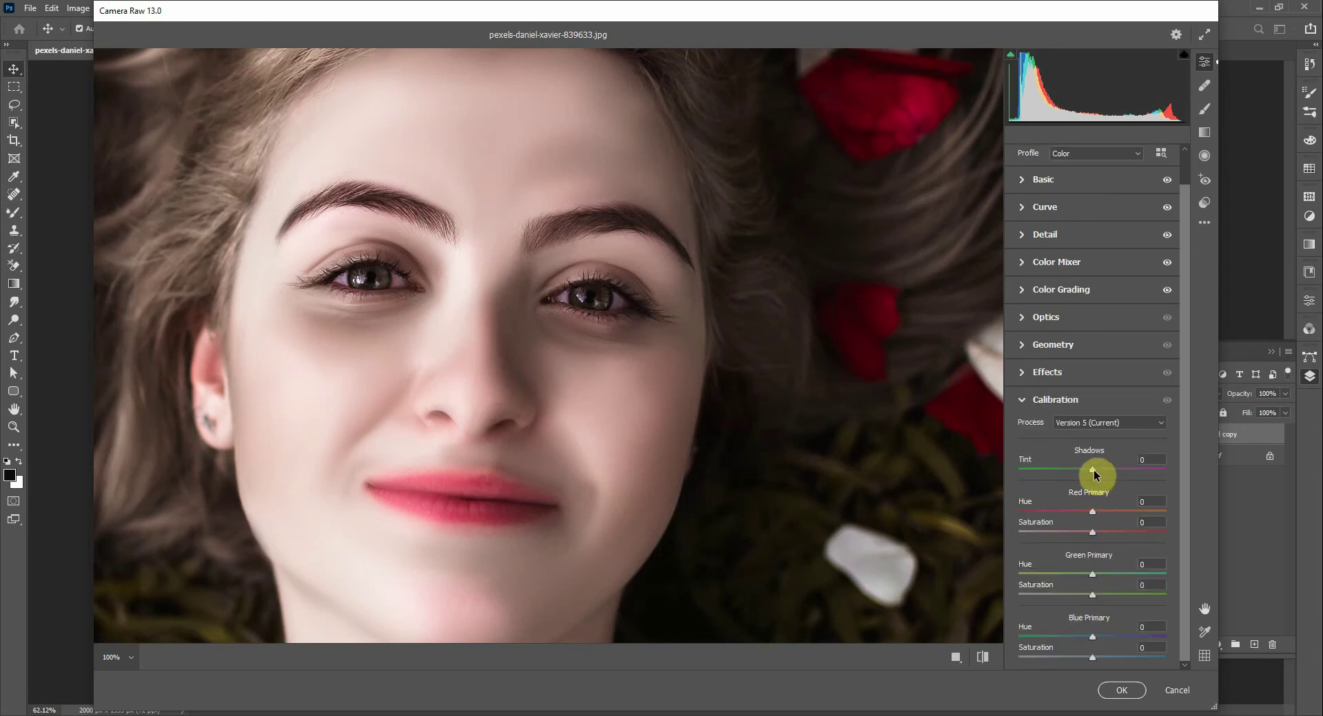
pyautogui.moveTo(1092, 474)
pyautogui.mouseDown()
pyautogui.moveTo(1146, 472)
pyautogui.moveTo(1063, 475)
pyautogui.moveTo(1089, 471)
pyautogui.mouseUp()
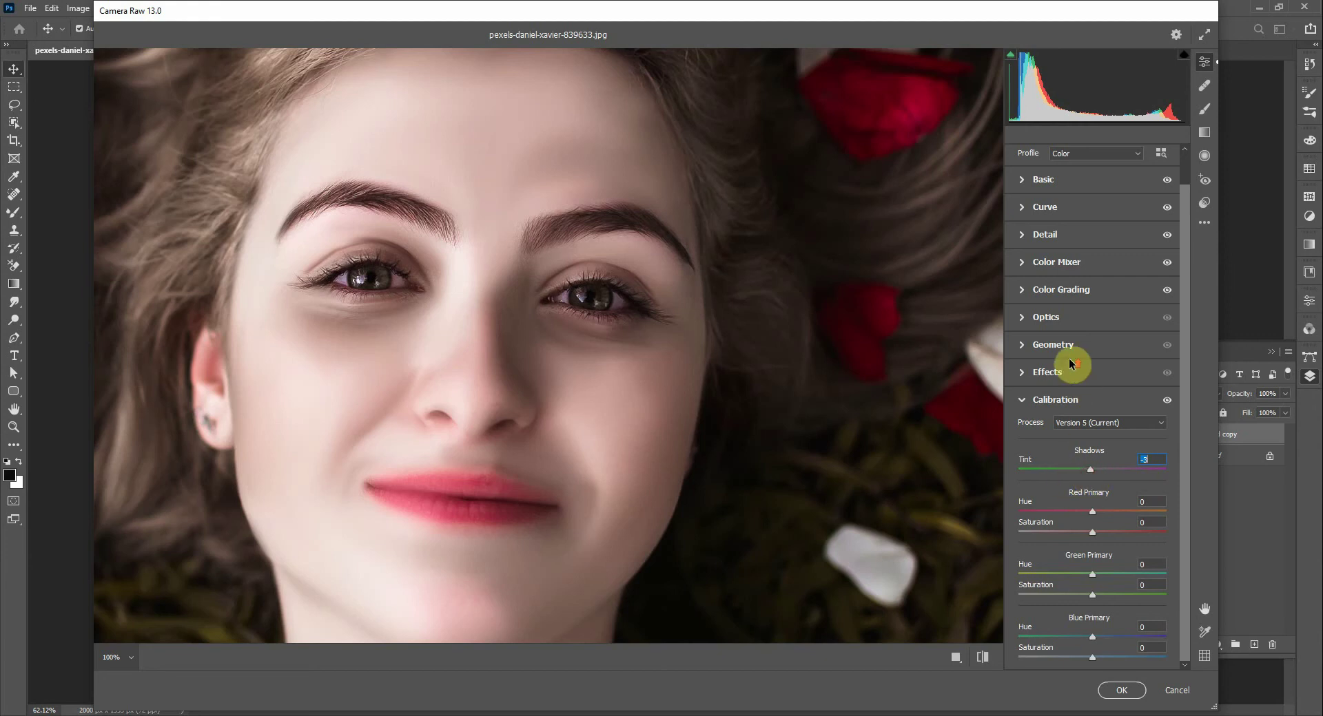
# Step: Raise the parametric tone curve's highlights to +44 and set its lights to +11
pyautogui.scroll(2, 1071, 363)
pyautogui.click(1026, 241)
pyautogui.moveTo(1118, 480)
pyautogui.mouseDown()
pyautogui.moveTo(1098, 472)
pyautogui.moveTo(1139, 472)
pyautogui.moveTo(1085, 495)
pyautogui.moveTo(1101, 494)
pyautogui.mouseUp()
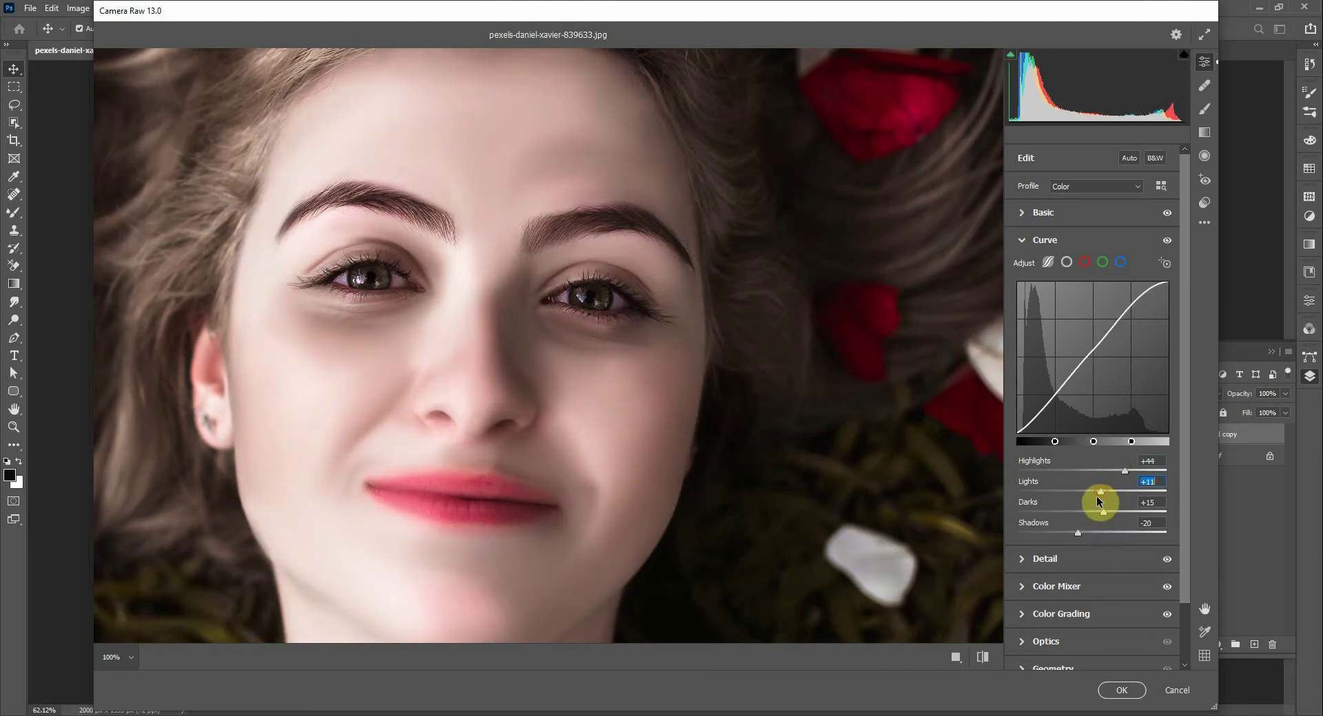
# Step: Cool the photo with temperature -21 and tint -4, and set the exposure to -0.50
pyautogui.click(1020, 214)
pyautogui.moveTo(1092, 270)
pyautogui.mouseDown()
pyautogui.moveTo(1107, 269)
pyautogui.moveTo(1084, 268)
pyautogui.mouseUp()
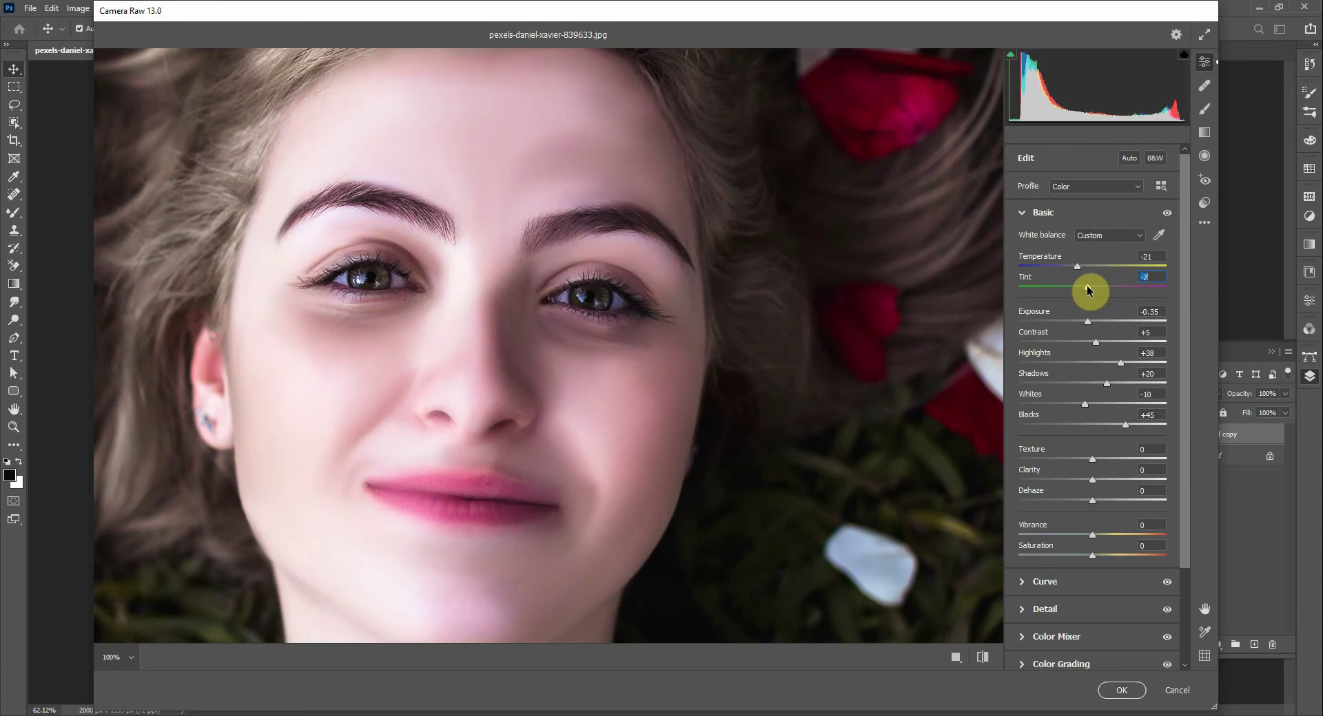
pyautogui.moveTo(1087, 322); pyautogui.dragTo(1085, 323)
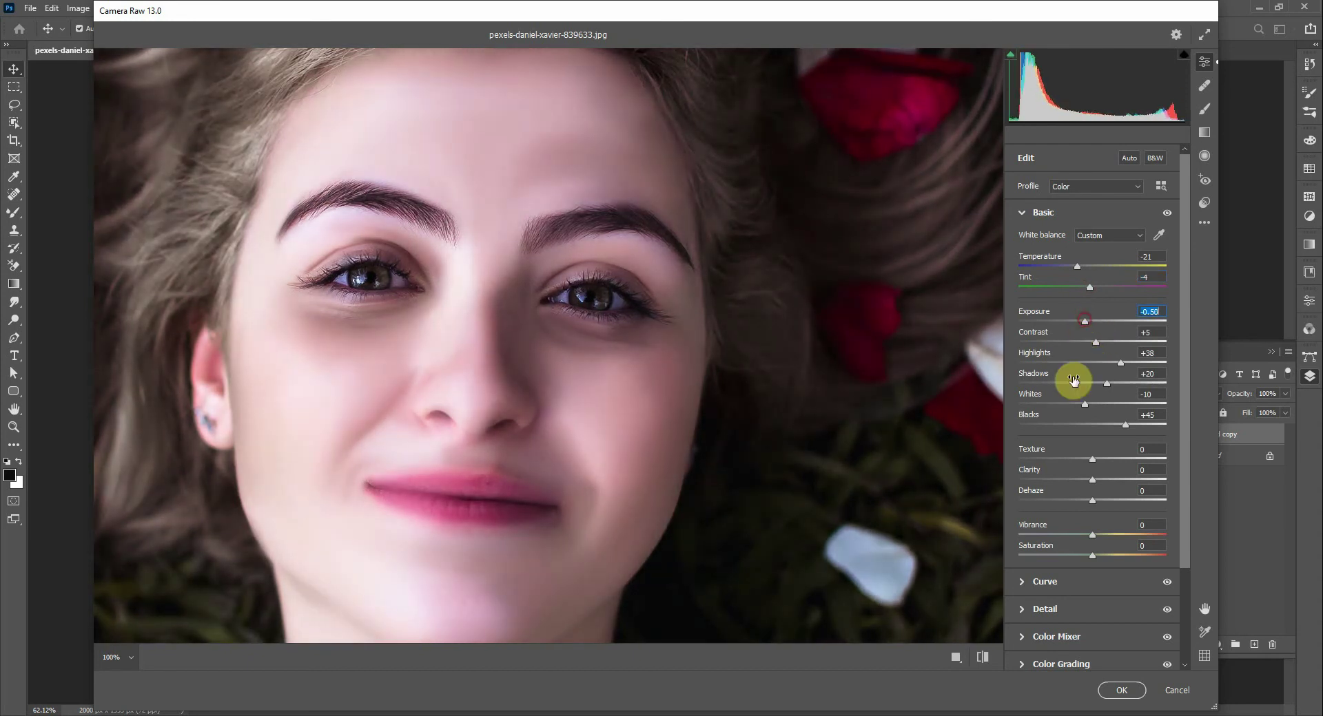
pyautogui.scroll(-2, 1110, 532)
pyautogui.scroll(5, 1110, 532)
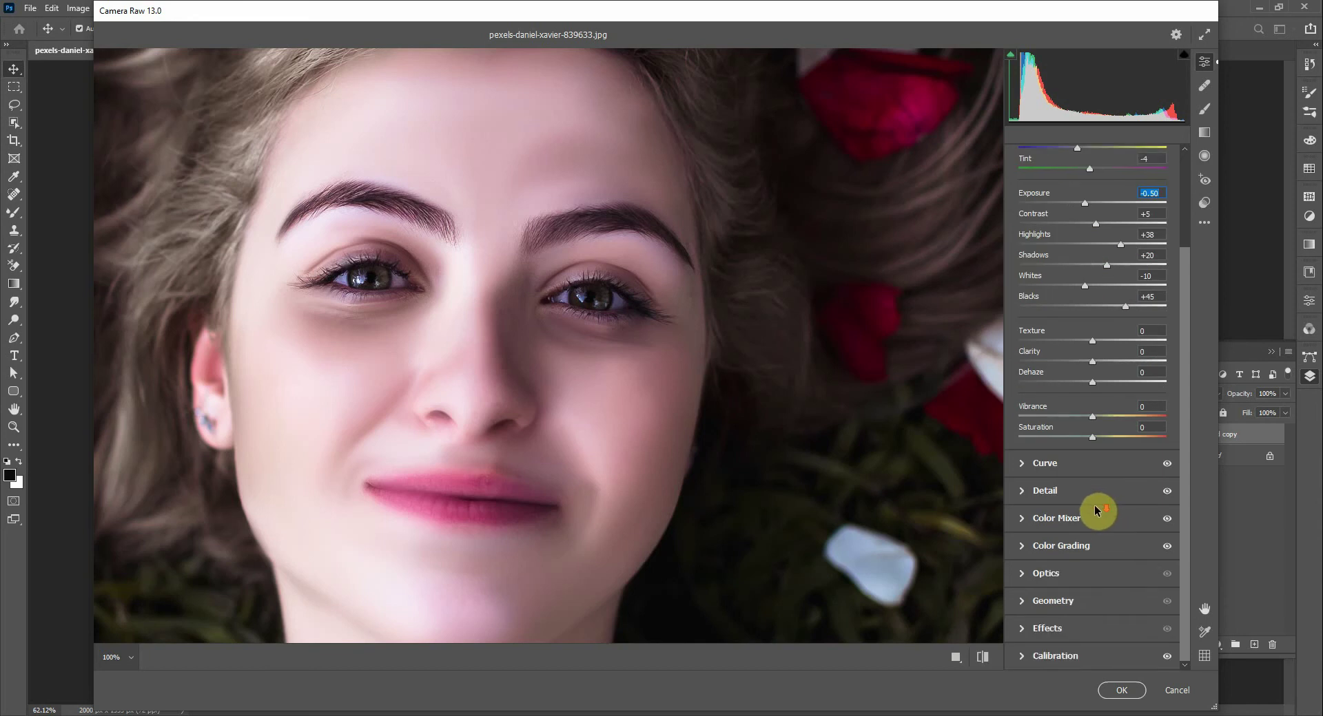
# Step: Try painting the local adjustment over the cheek below the eye on the shaded side with a size 26 brush
pyautogui.click(1205, 87)
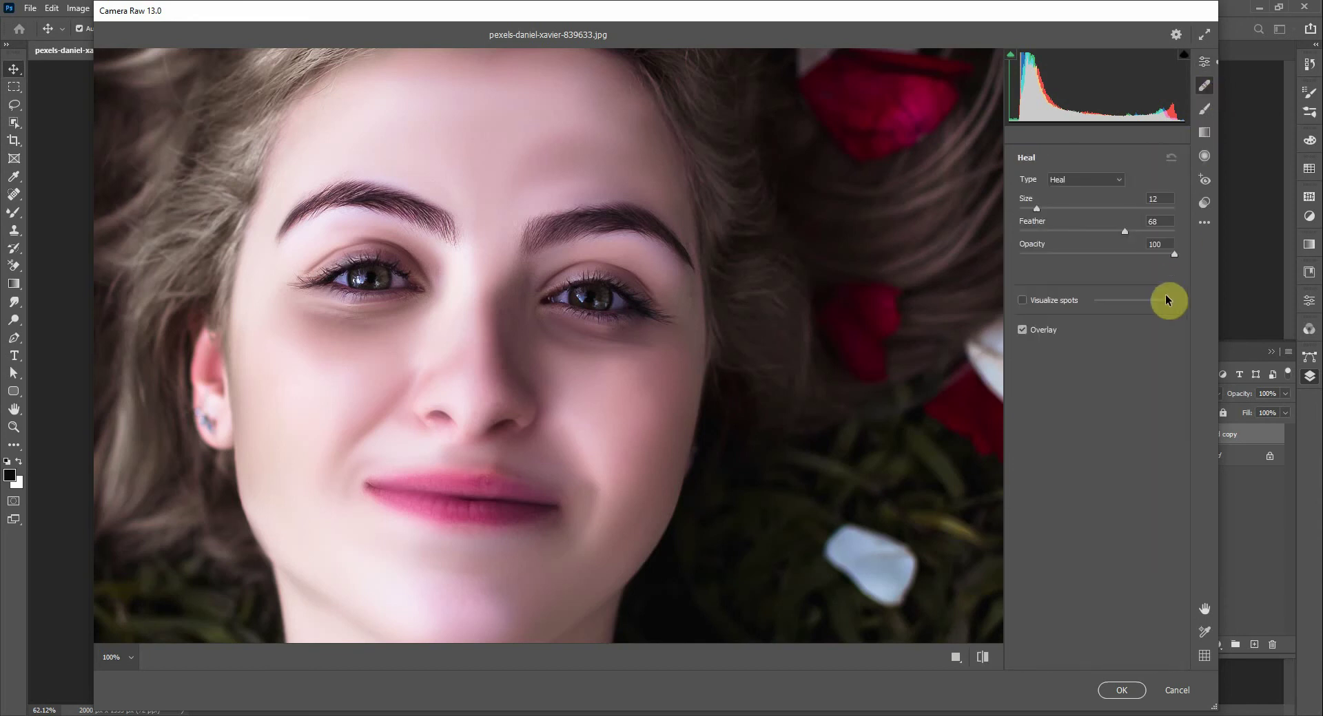
pyautogui.press('k')
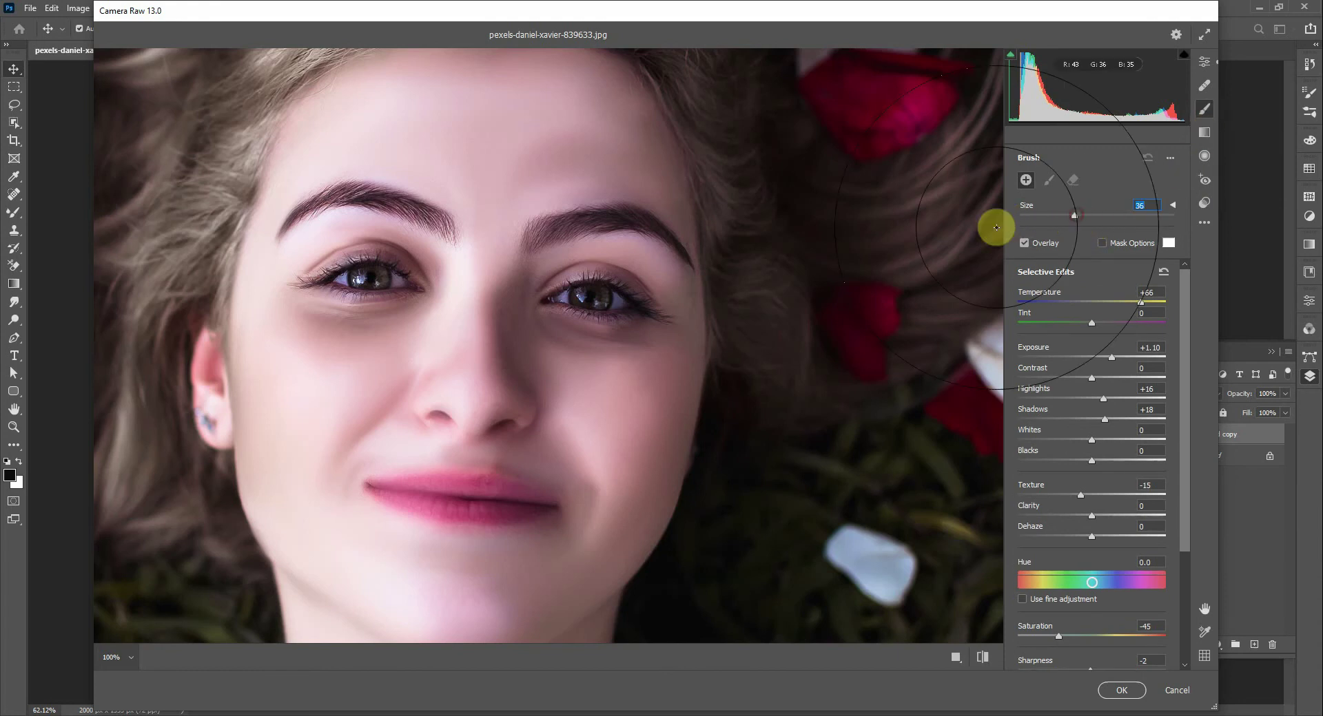
pyautogui.moveTo(1073, 215); pyautogui.dragTo(1058, 215)
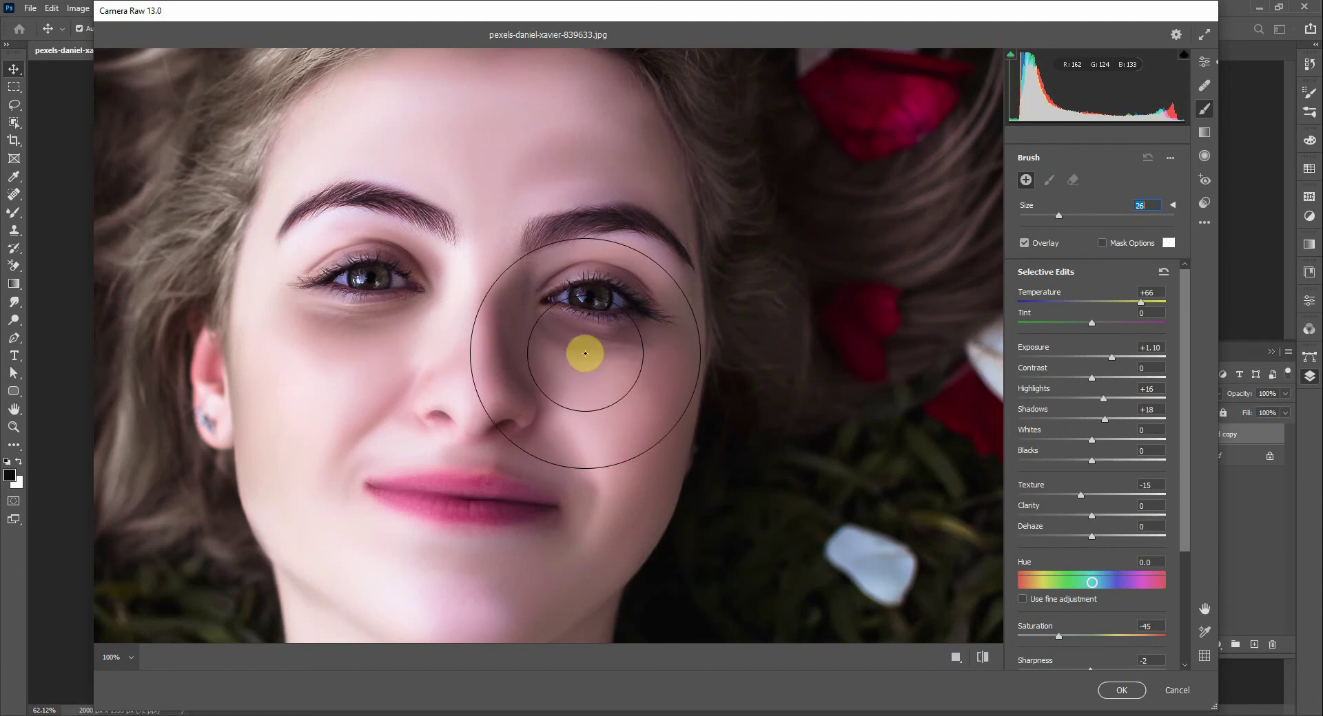
pyautogui.moveTo(574, 345); pyautogui.dragTo(665, 386)
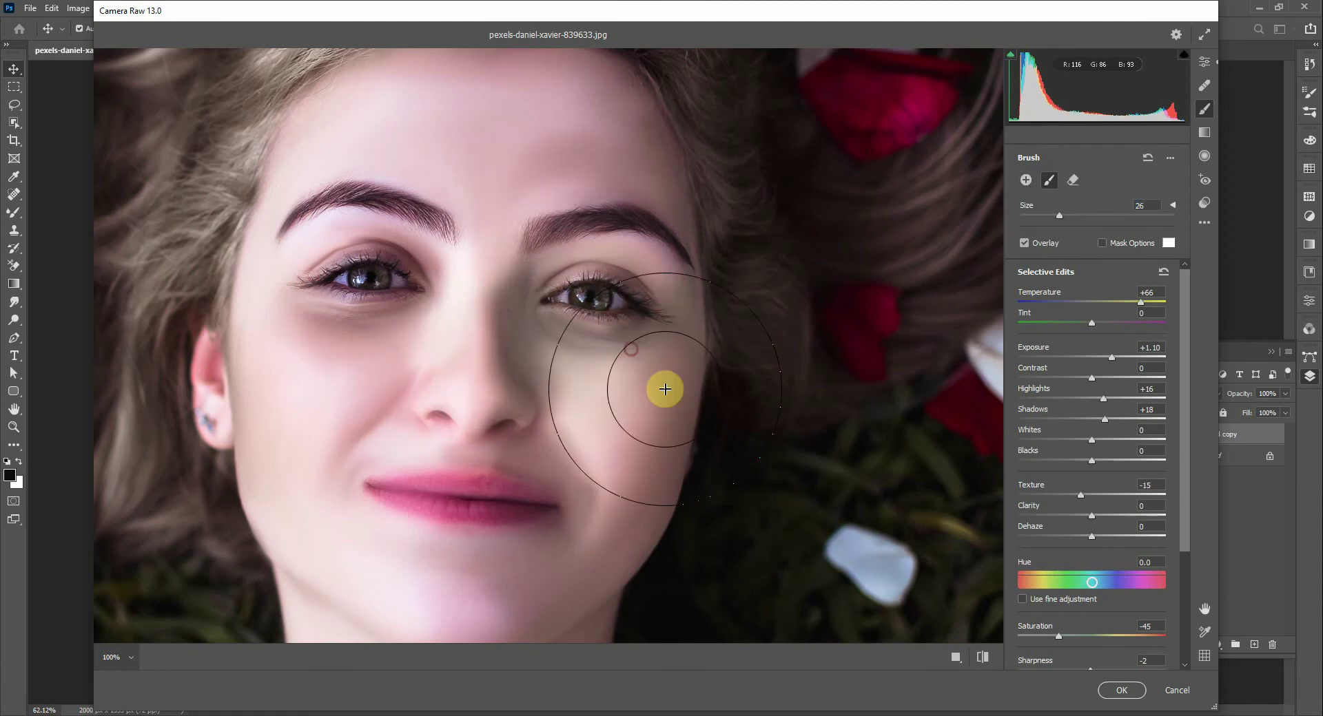
pyautogui.click(864, 368)
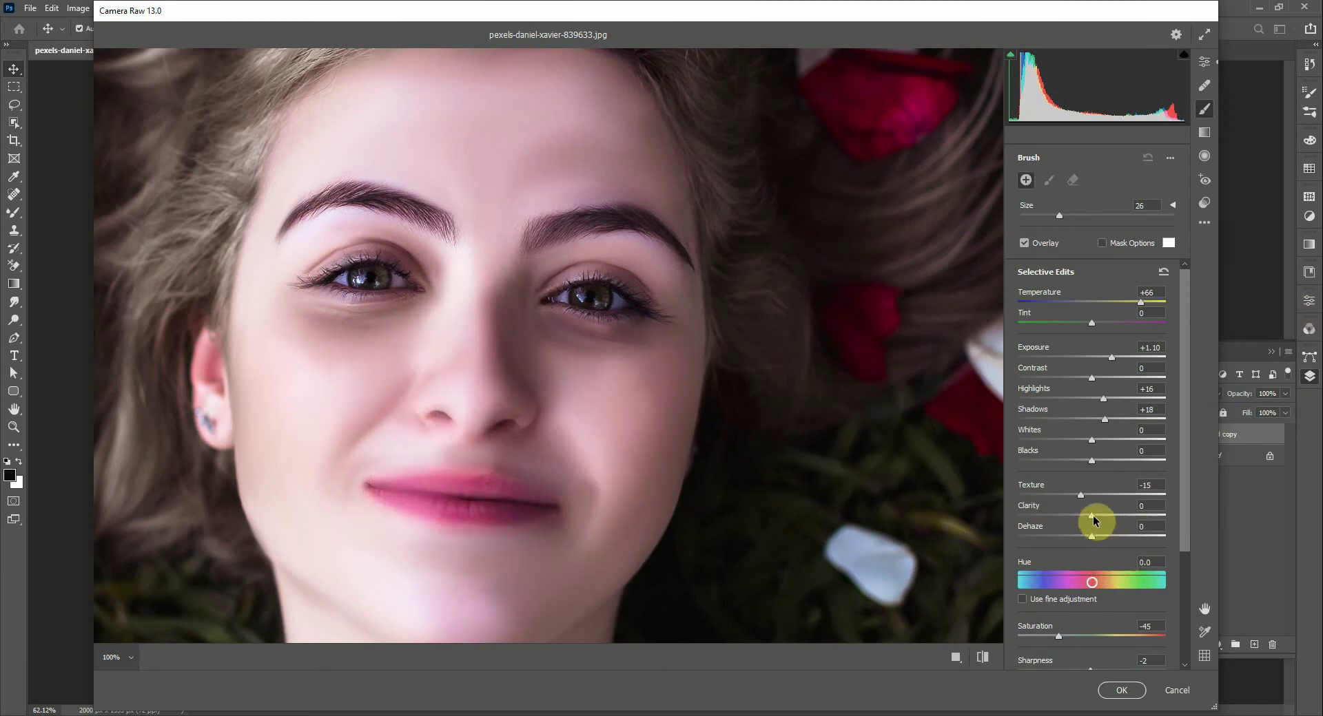
# Step: Set the adjustment brush to texture +7, clarity +8 and hue +26.1, raise its moire reduction, and apply the Camera Raw edits
pyautogui.moveTo(1081, 496); pyautogui.dragTo(1087, 497)
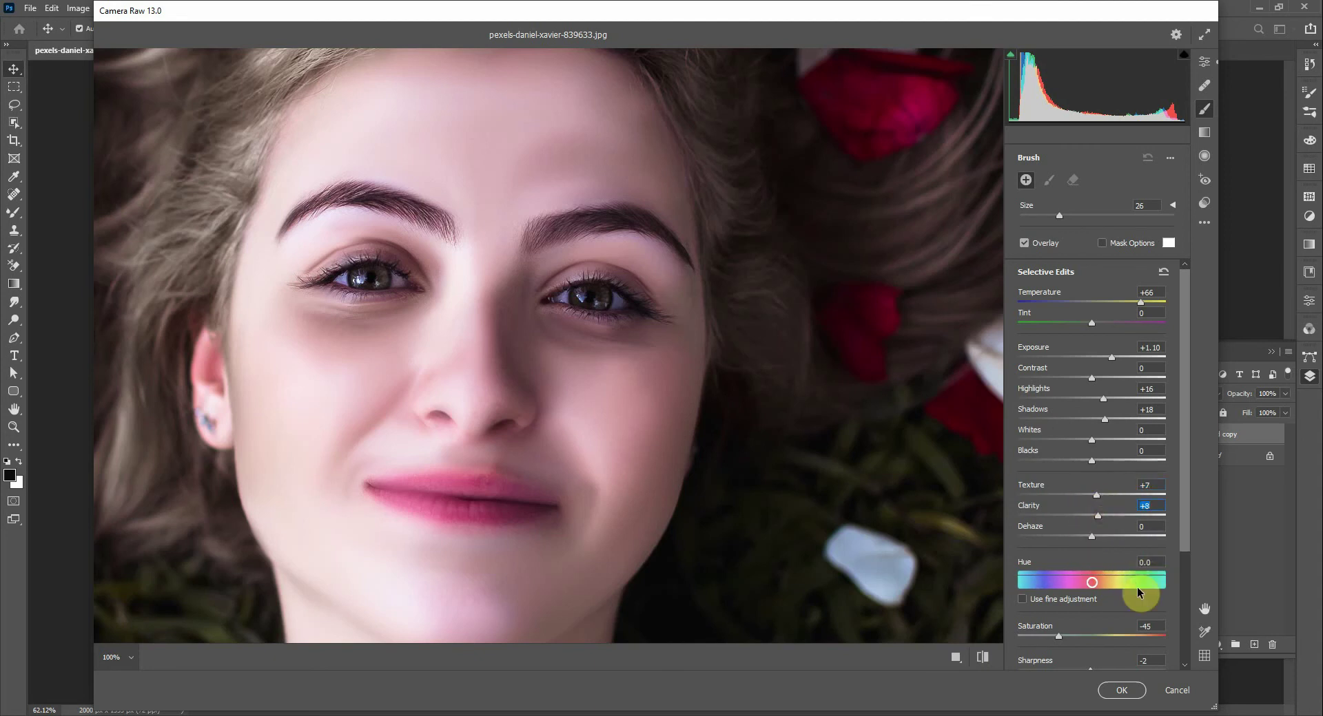
pyautogui.moveTo(1092, 584)
pyautogui.mouseDown()
pyautogui.moveTo(1130, 583)
pyautogui.moveTo(1101, 583)
pyautogui.mouseUp()
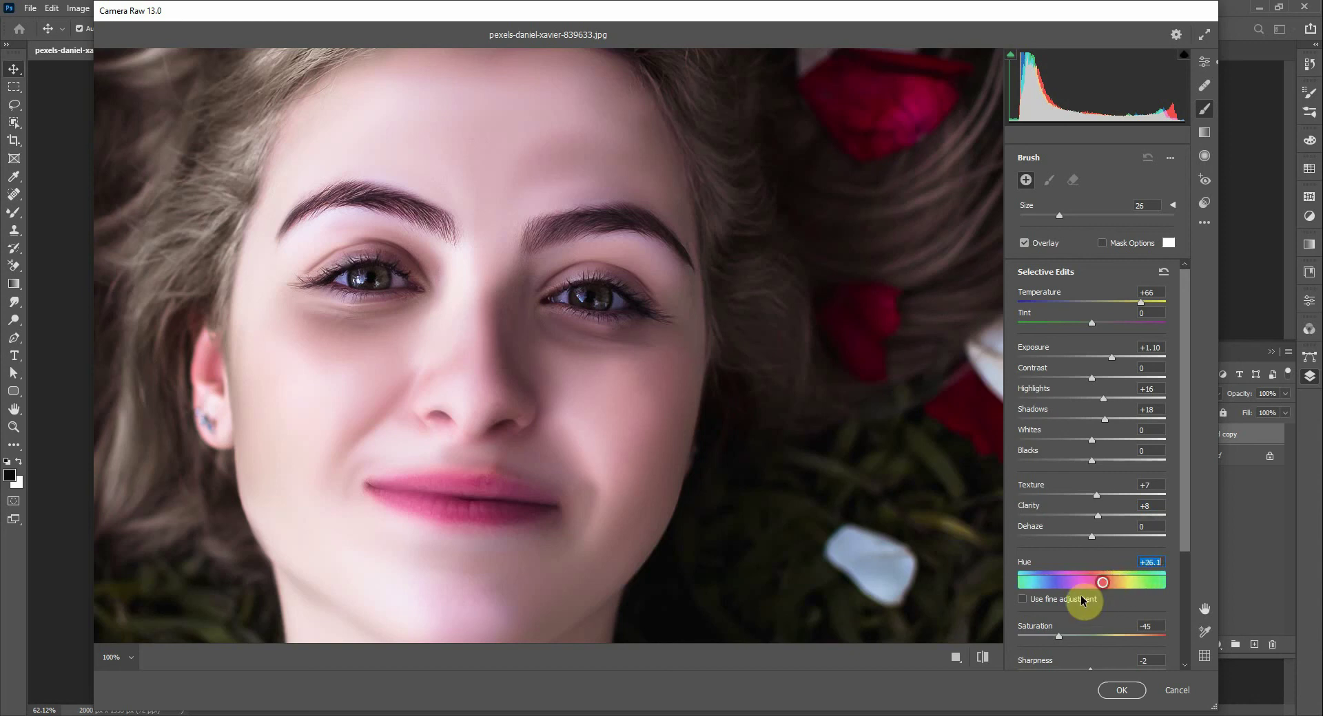
pyautogui.scroll(-3, 1107, 551)
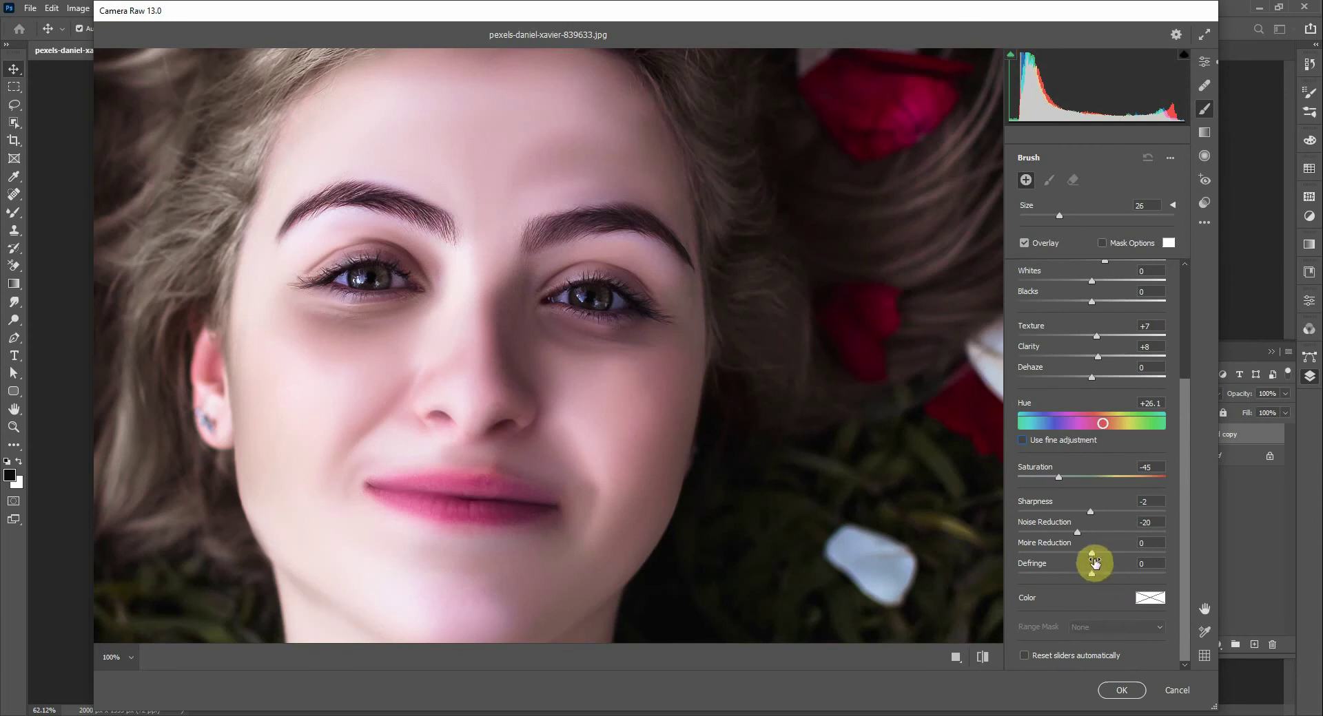
pyautogui.moveTo(1091, 556); pyautogui.dragTo(1108, 556)
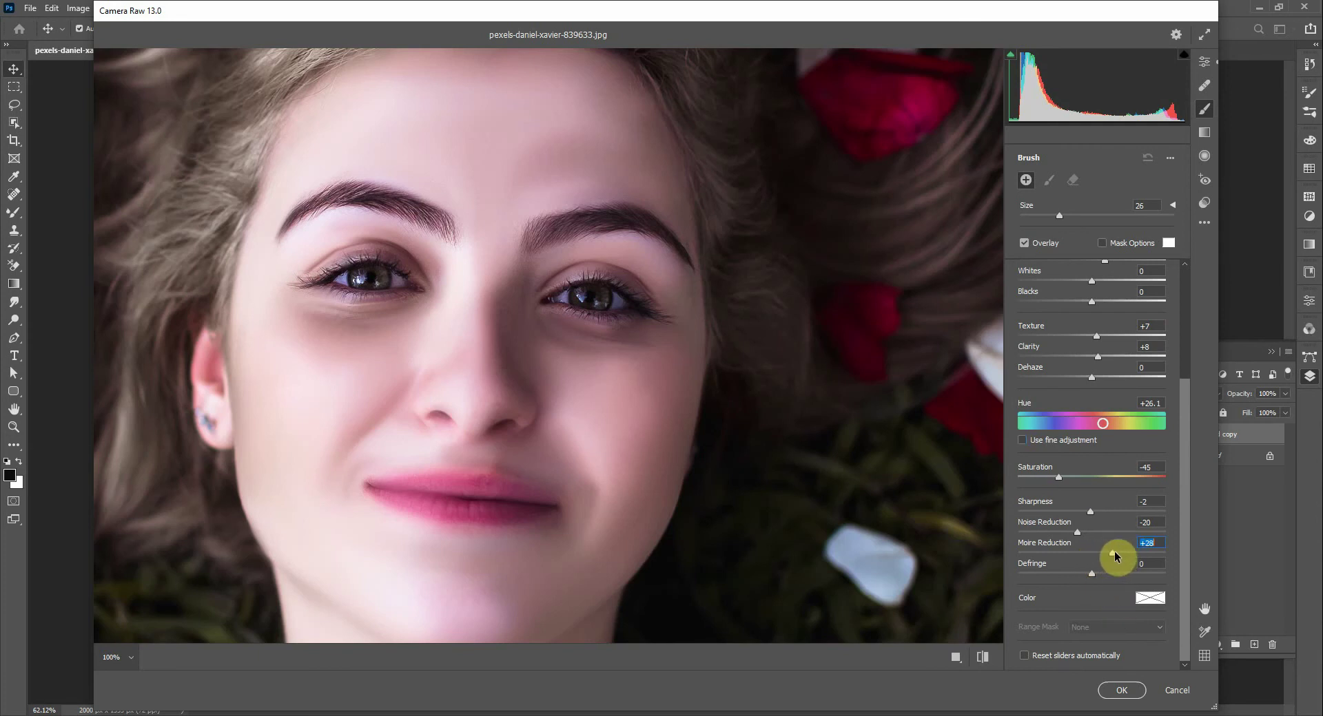
pyautogui.moveTo(1110, 556); pyautogui.dragTo(1106, 556)
pyautogui.scroll(3, 1102, 534)
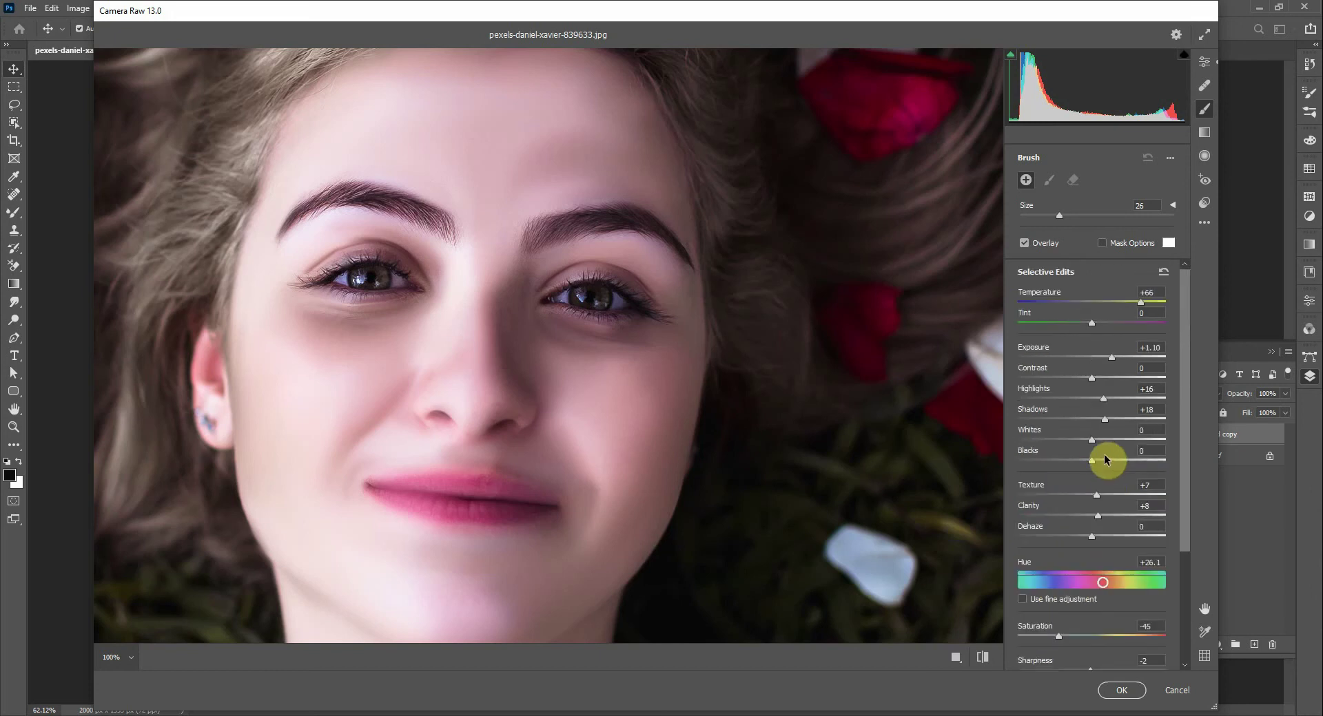
pyautogui.click(1122, 691)
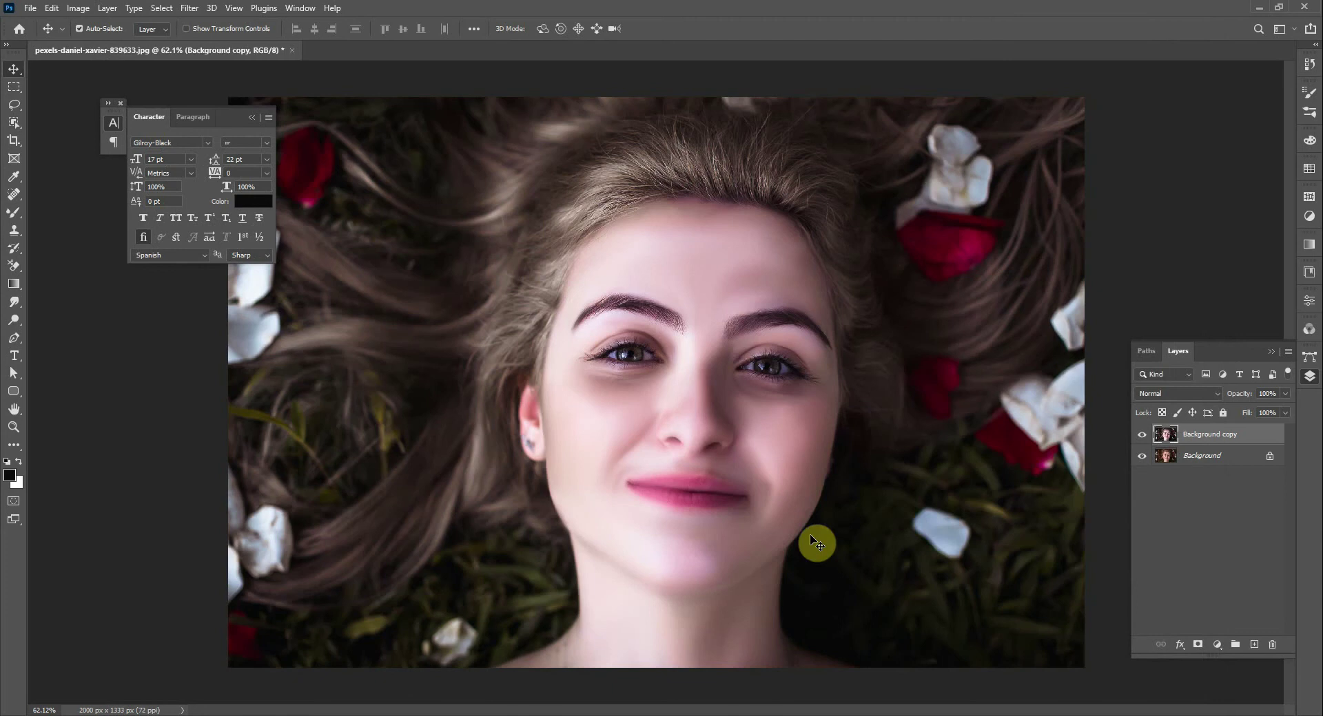
# Step: Compare the retouched Background copy with the original photo, both at full size and zoomed out
pyautogui.click(1142, 434)
pyautogui.click(1141, 435)
pyautogui.hotkey('ctrl', '1')
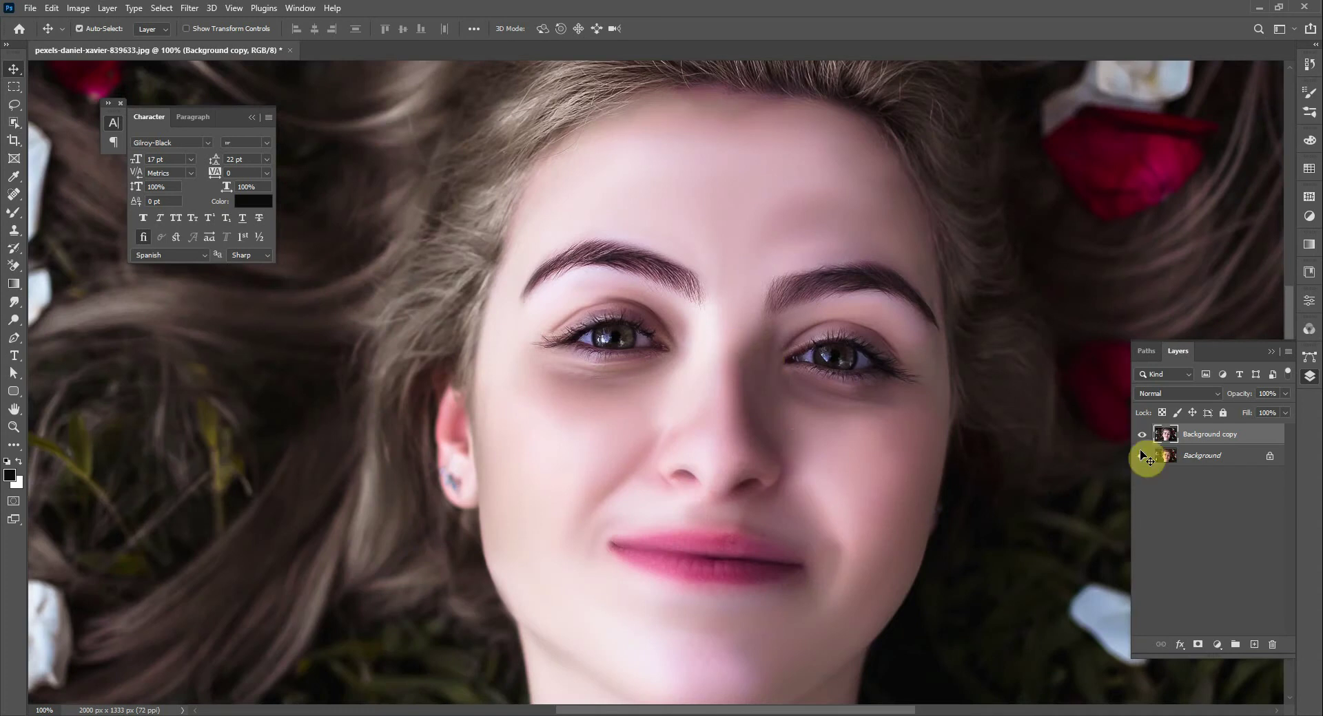
pyautogui.click(1141, 434)
pyautogui.click(1141, 434)
pyautogui.moveTo(618, 340); pyautogui.dragTo(496, 428)
pyautogui.scroll(-5, 536, 487)
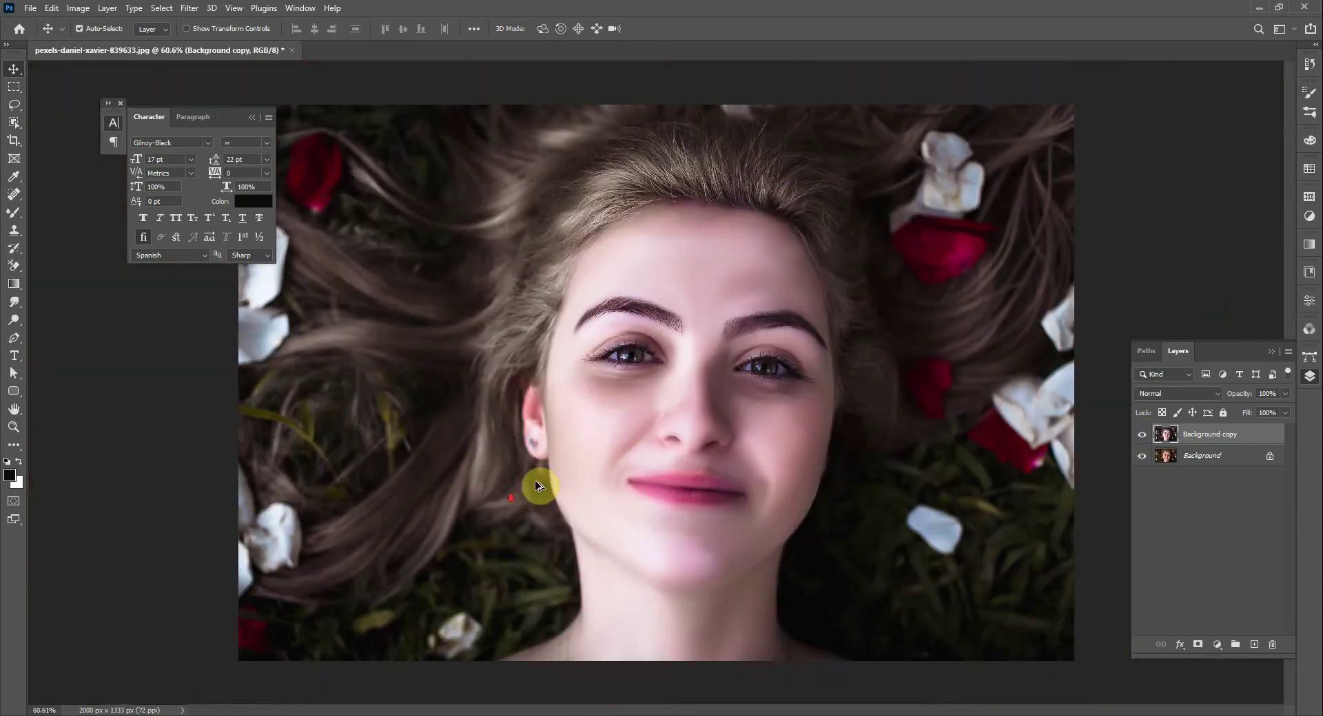
pyautogui.scroll(-2, 820, 493)
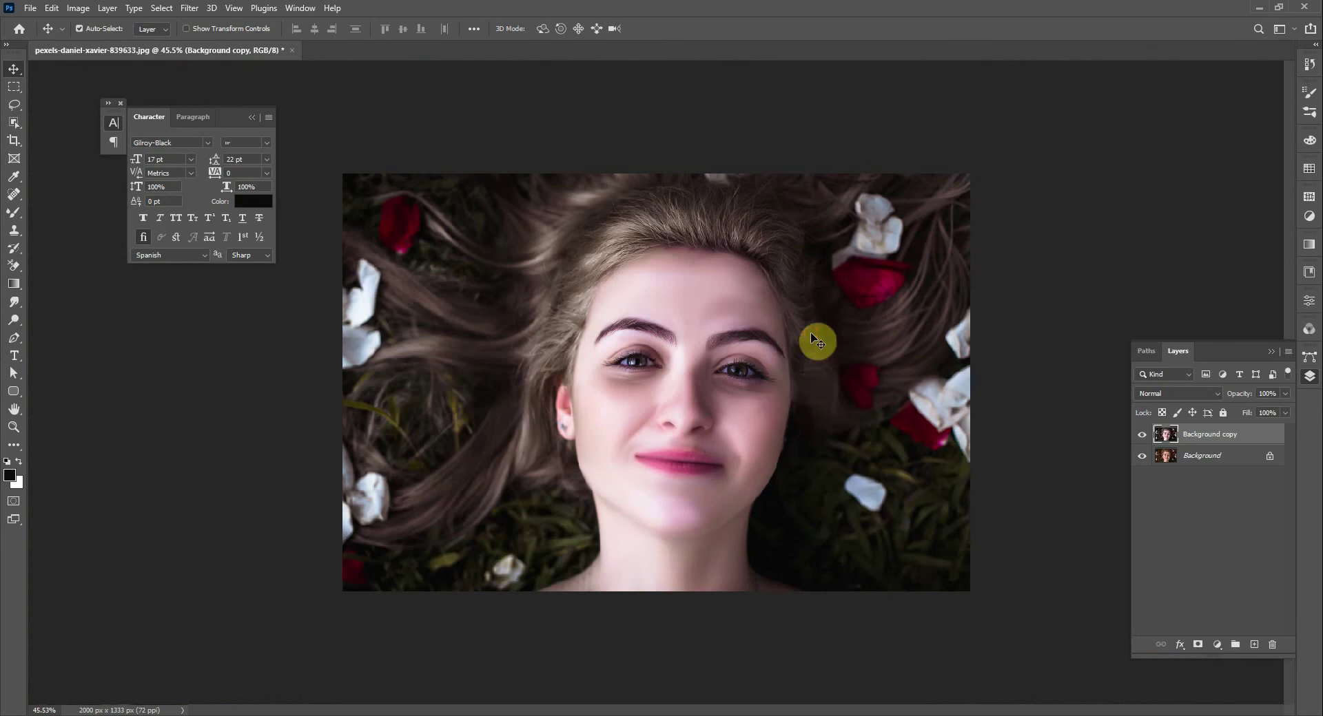
pyautogui.click(1141, 435)
pyautogui.click(1140, 435)
pyautogui.click(1141, 435)
pyautogui.click(1141, 435)
pyautogui.click(1141, 435)
pyautogui.click(1141, 435)
# Step: Try the Background copy layer at 90% and 87% fill, then restore its fill to 100%
pyautogui.moveTo(1250, 413); pyautogui.dragTo(1231, 416)
pyautogui.scroll(5, 723, 391)
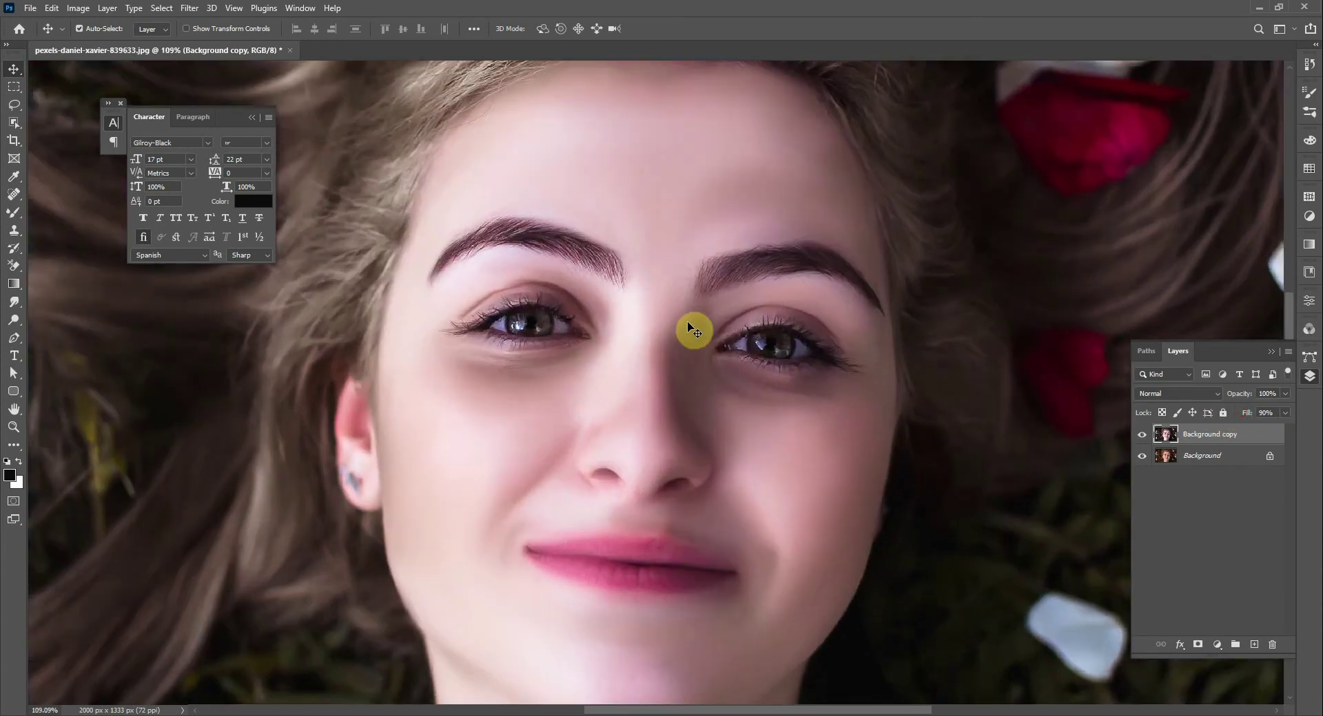
pyautogui.scroll(-1, 693, 331)
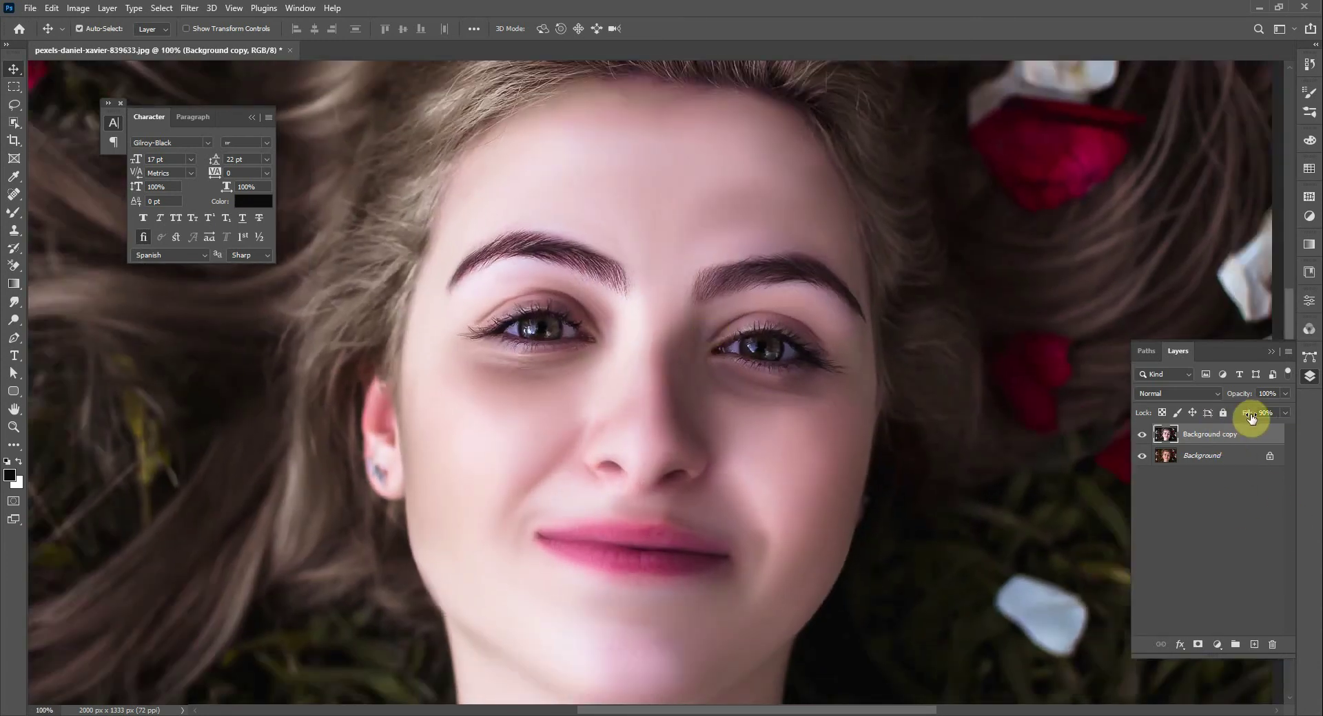
pyautogui.moveTo(1255, 418); pyautogui.dragTo(1285, 413)
pyautogui.hotkey('ctrl', '0')
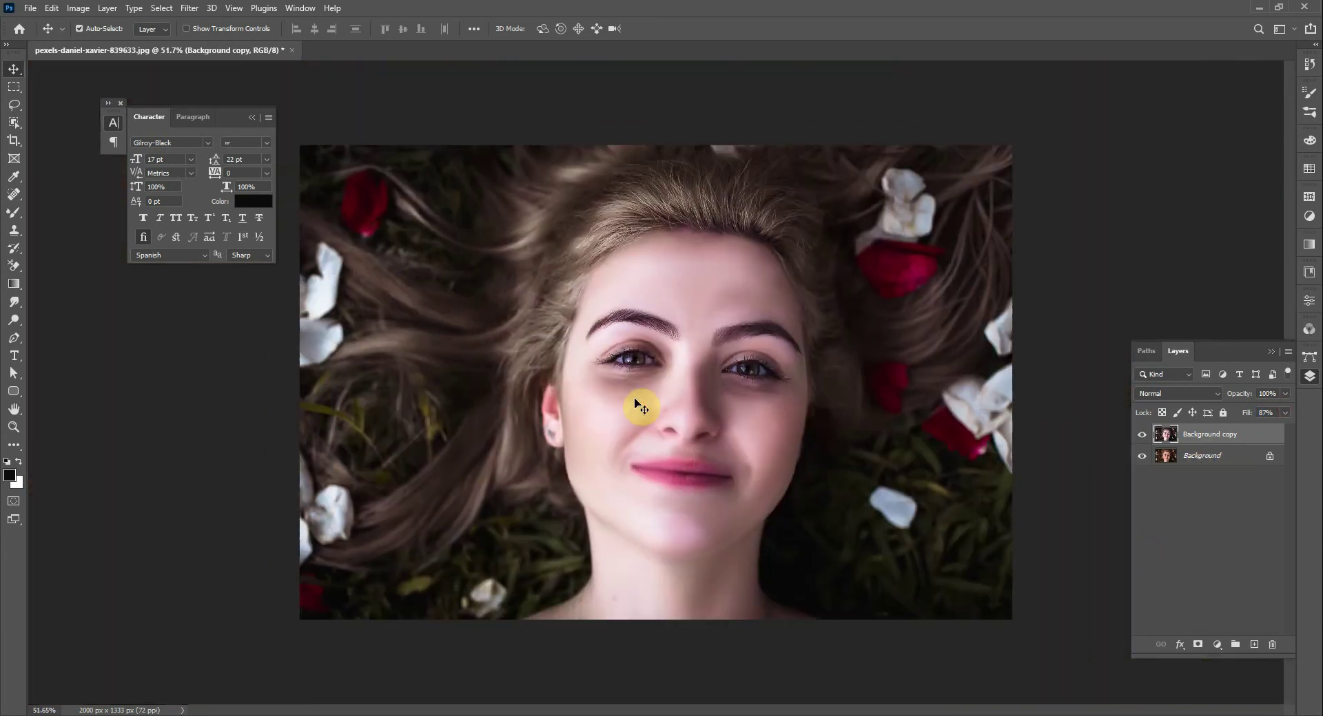
pyautogui.scroll(-2, 769, 323)
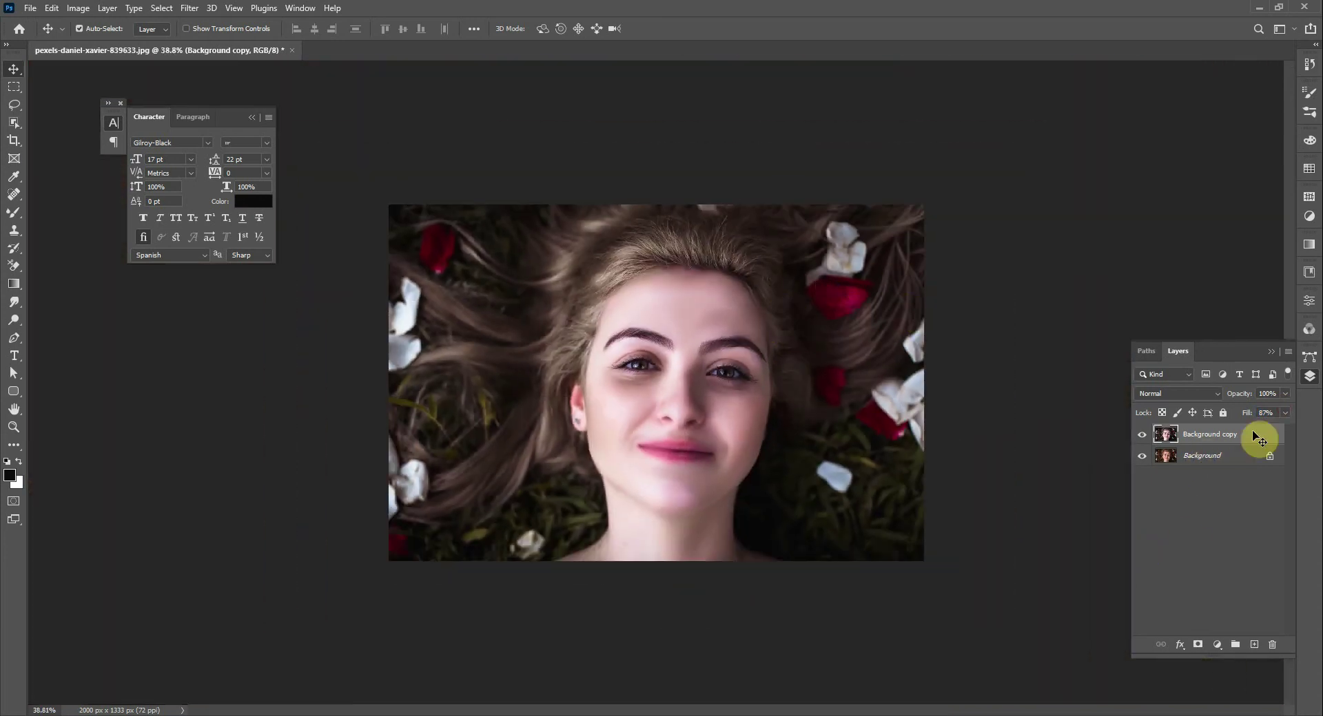
pyautogui.moveTo(1246, 413); pyautogui.dragTo(1311, 404)
# Step: Add a layer mask to Background copy and paint black along the forehead hairline with the Brush at 37% opacity
pyautogui.scroll(2, 673, 190)
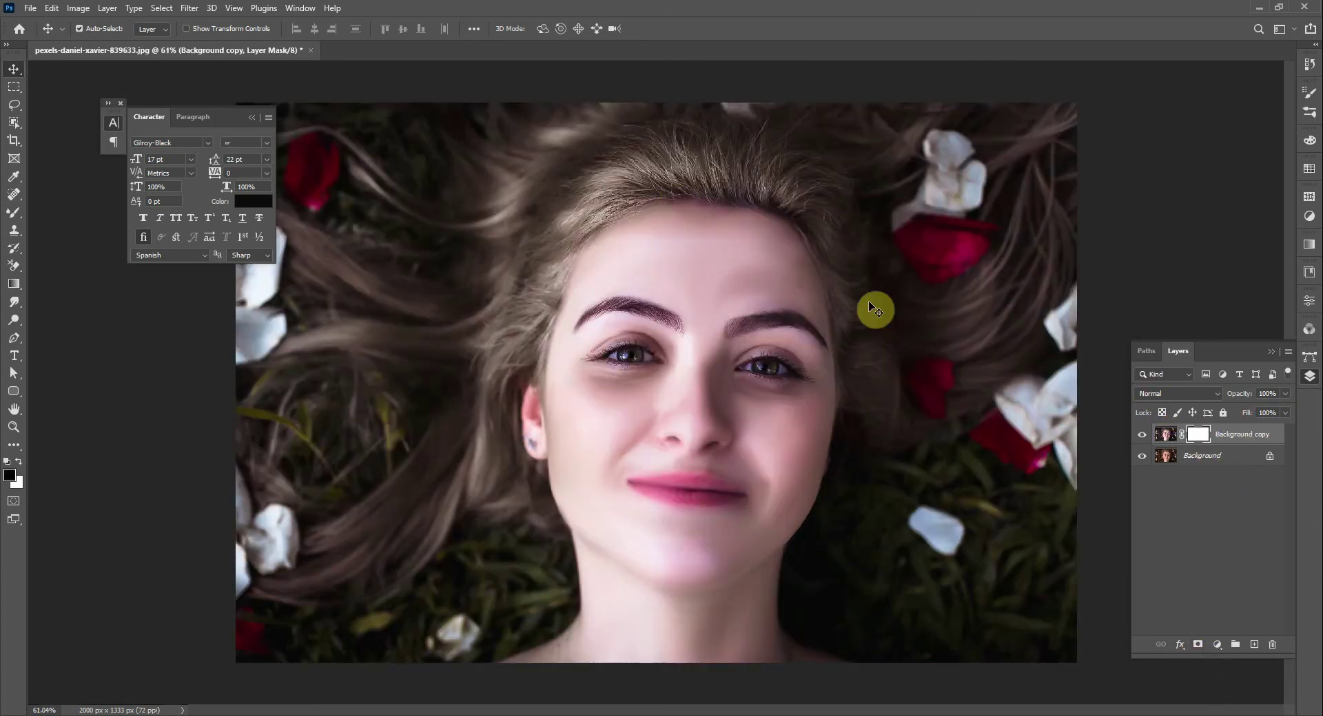
pyautogui.press('b')
pyautogui.scroll(5, 705, 163)
pyautogui.moveTo(626, 234); pyautogui.dragTo(609, 233)
pyautogui.rightClick(13, 212)
pyautogui.click(90, 210)
pyautogui.moveTo(270, 29); pyautogui.dragTo(230, 34)
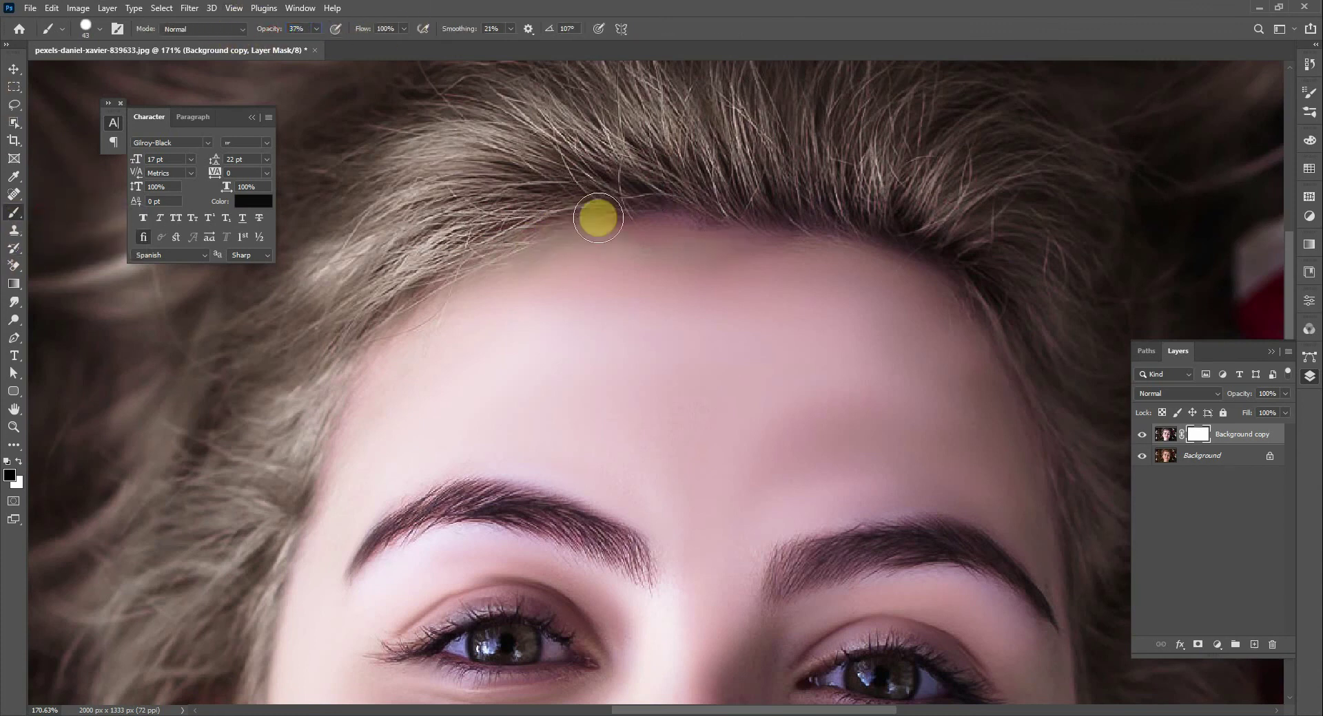
pyautogui.moveTo(568, 234)
pyautogui.mouseDown()
pyautogui.moveTo(550, 240)
pyautogui.moveTo(676, 227)
pyautogui.moveTo(998, 263)
pyautogui.moveTo(941, 241)
pyautogui.mouseUp()
pyautogui.scroll(-8, 724, 221)
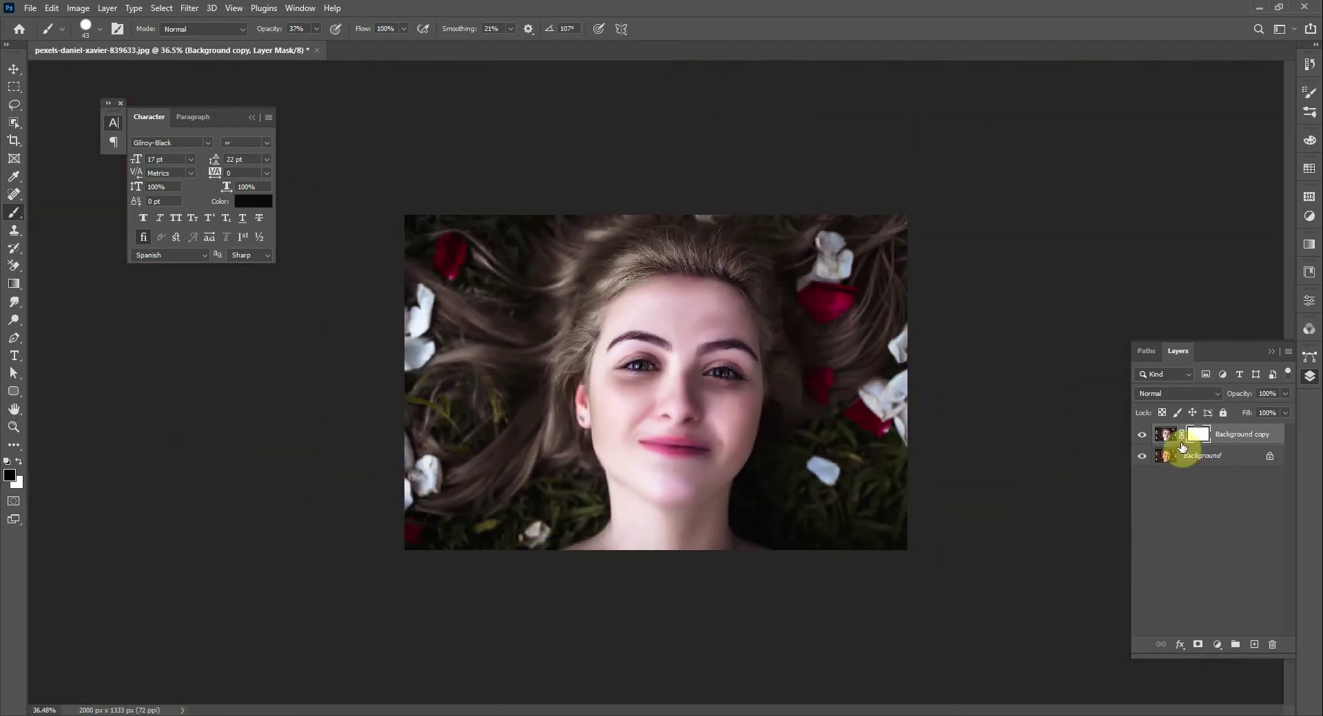
pyautogui.click(1182, 446)
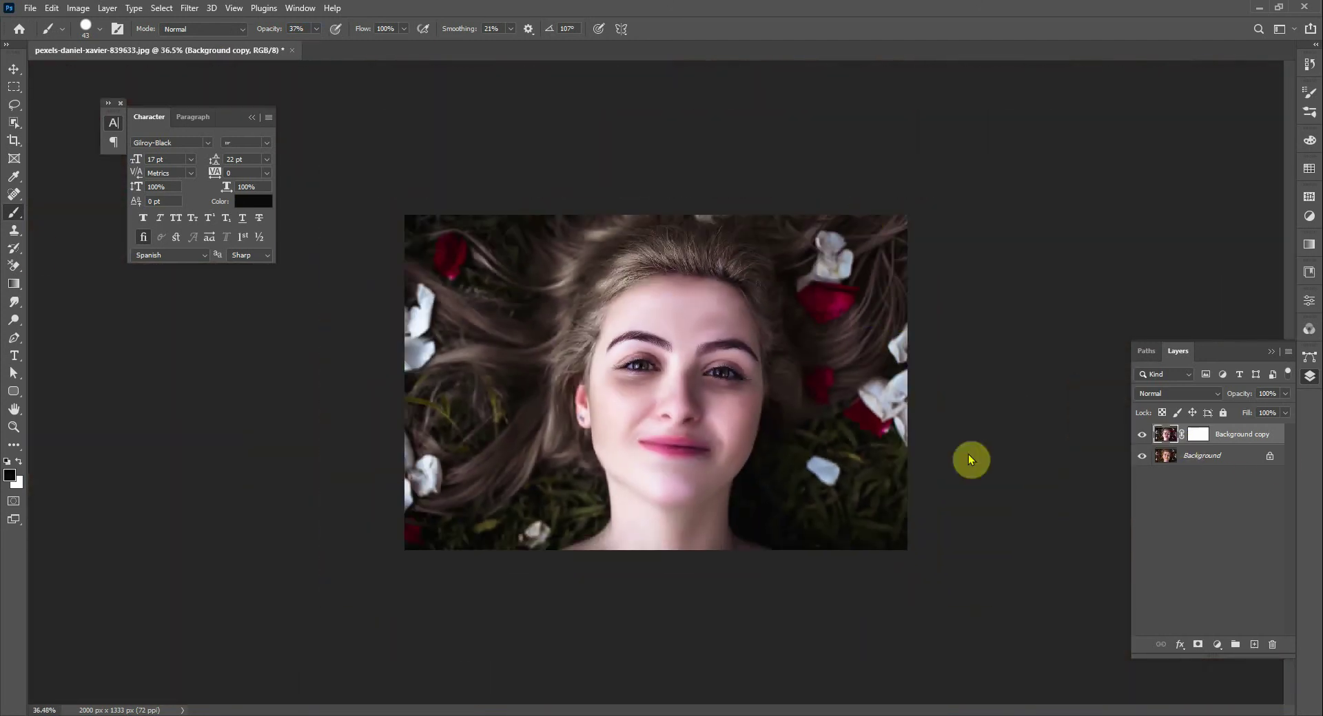
# Step: Blend the skin tones along the forehead just below the hairline on Background copy with the Mixer Brush
pyautogui.rightClick(15, 213)
pyautogui.click(62, 251)
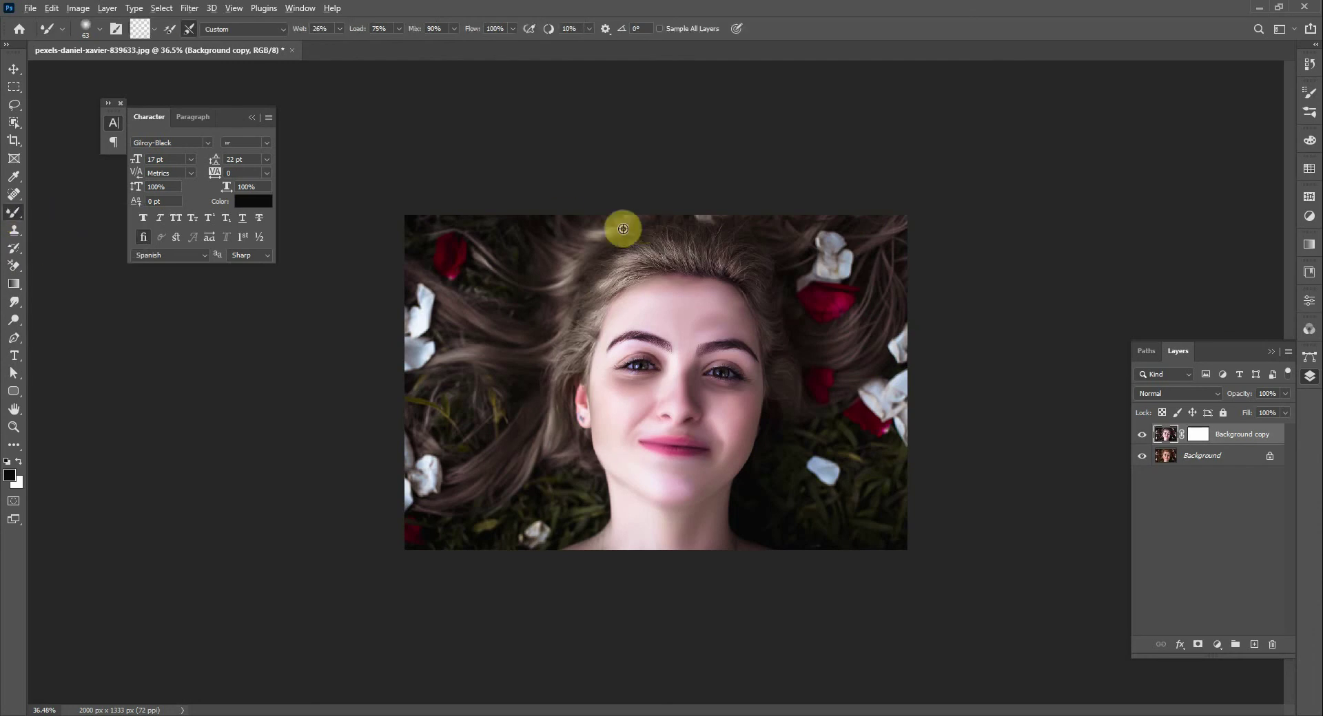
pyautogui.scroll(8, 620, 224)
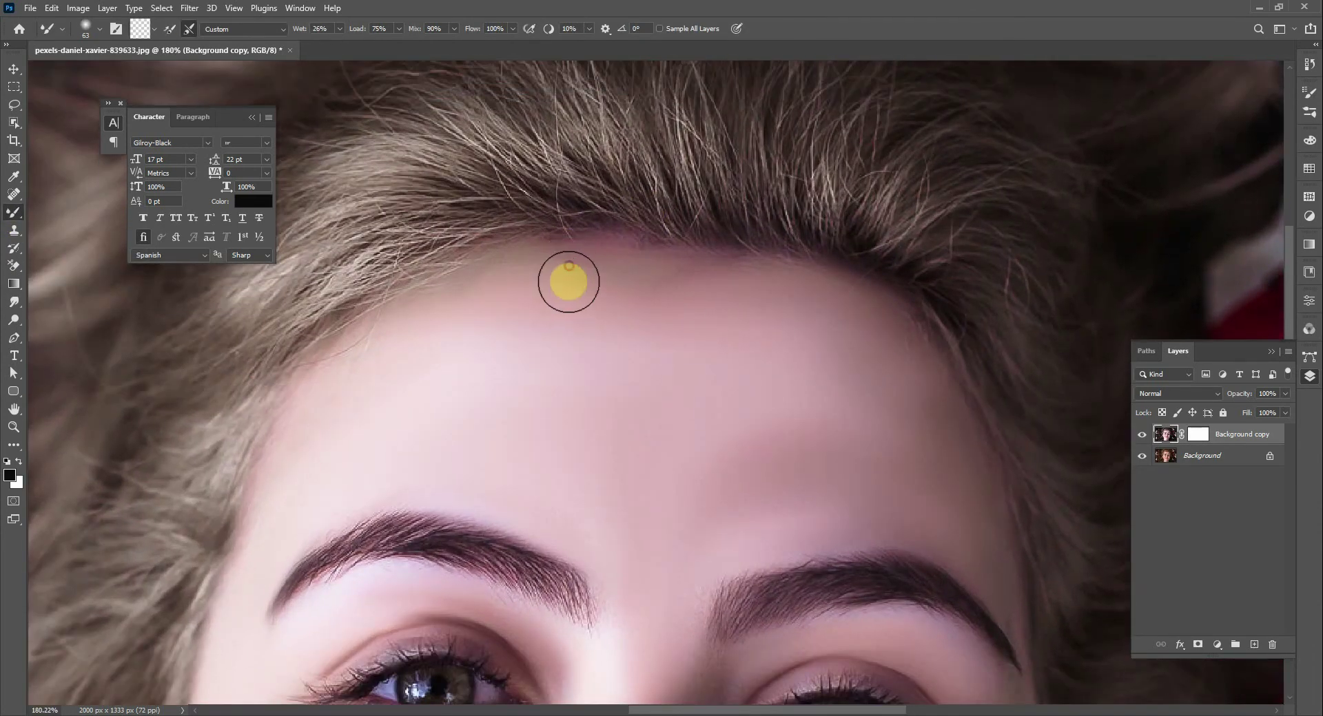
pyautogui.moveTo(664, 273); pyautogui.dragTo(613, 273)
pyautogui.moveTo(555, 331)
pyautogui.mouseDown()
pyautogui.moveTo(565, 237)
pyautogui.moveTo(575, 261)
pyautogui.moveTo(544, 280)
pyautogui.moveTo(525, 261)
pyautogui.moveTo(546, 250)
pyautogui.moveTo(541, 266)
pyautogui.moveTo(628, 284)
pyautogui.mouseUp()
pyautogui.moveTo(513, 245)
pyautogui.mouseDown()
pyautogui.moveTo(574, 228)
pyautogui.moveTo(588, 258)
pyautogui.moveTo(644, 224)
pyautogui.moveTo(631, 258)
pyautogui.moveTo(693, 255)
pyautogui.moveTo(718, 273)
pyautogui.mouseUp()
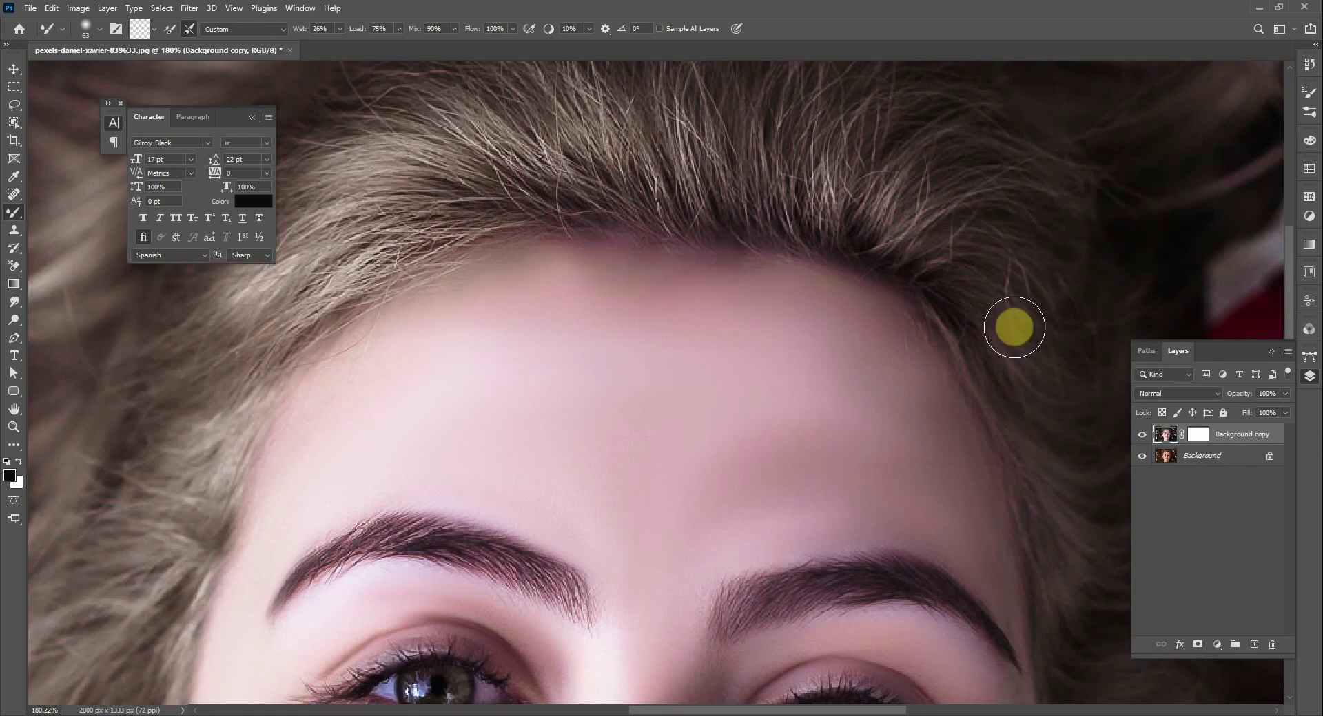
# Step: Review the whole portrait, then compare Background copy with the original photo at 100% by toggling its visibility
pyautogui.scroll(-5, 912, 269)
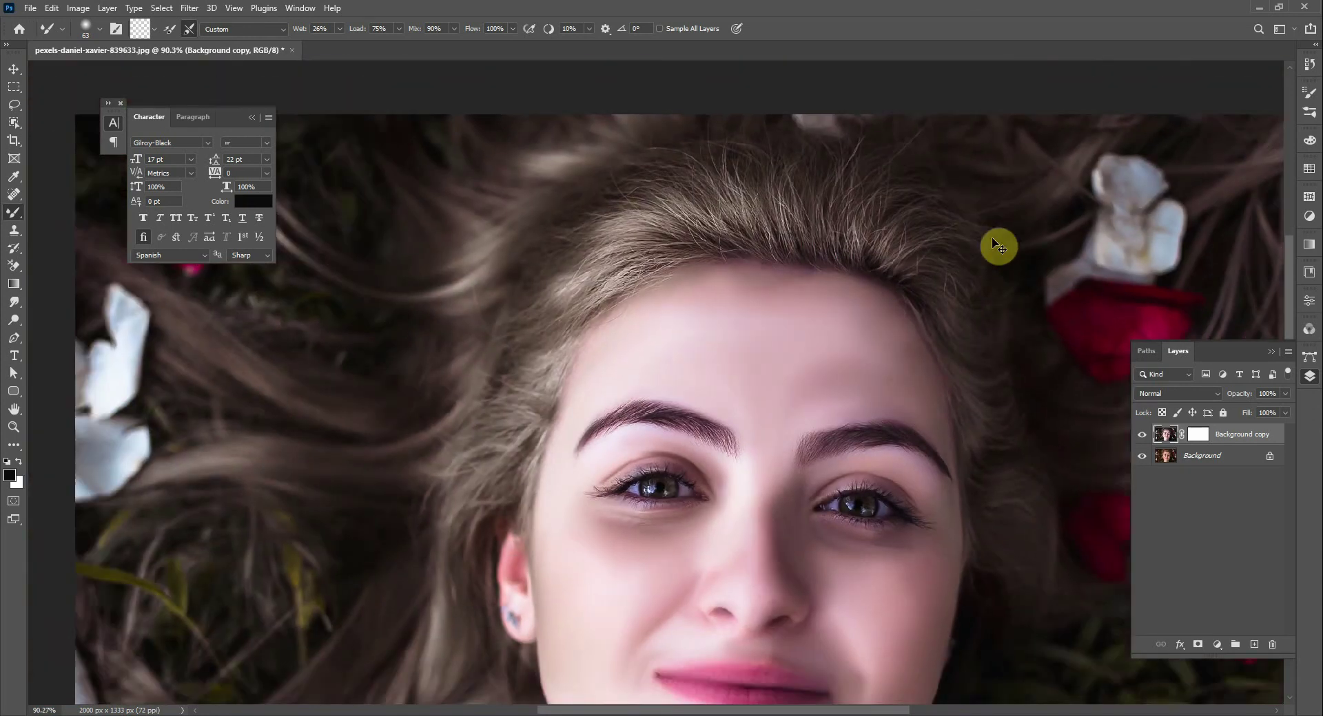
pyautogui.scroll(-5, 757, 241)
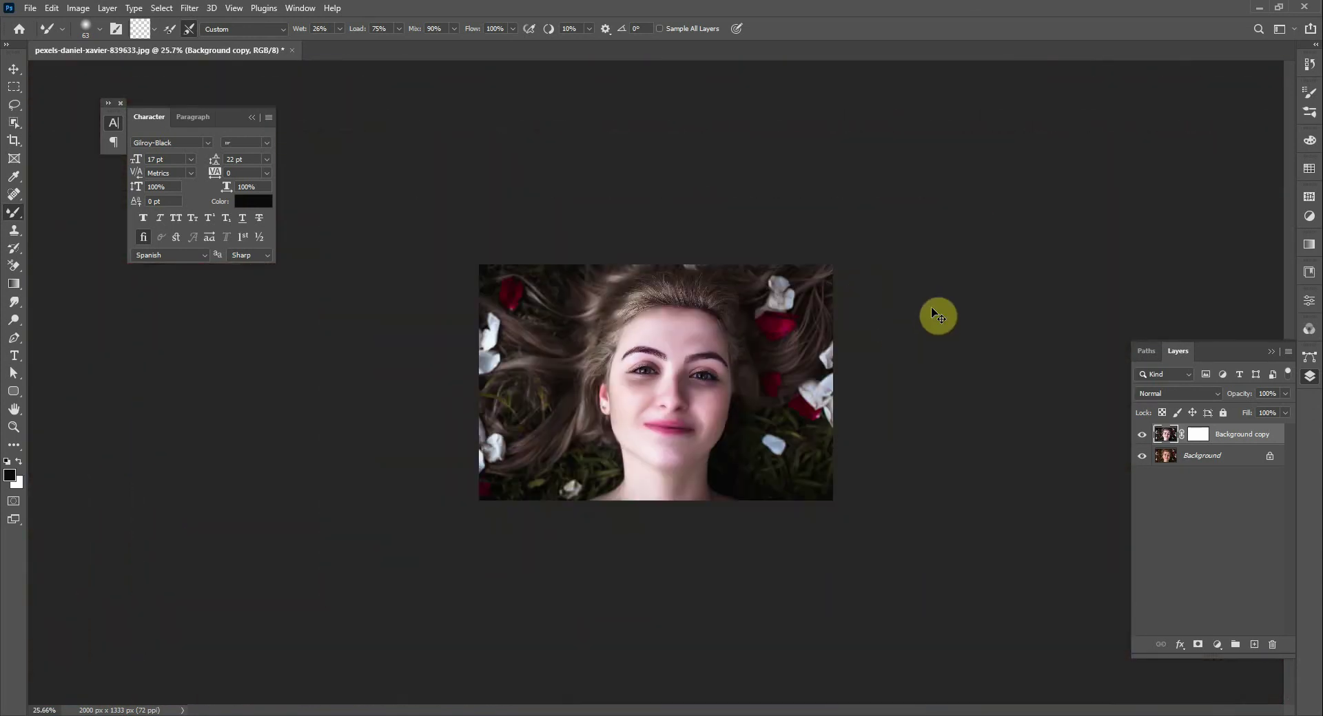
pyautogui.press('v')
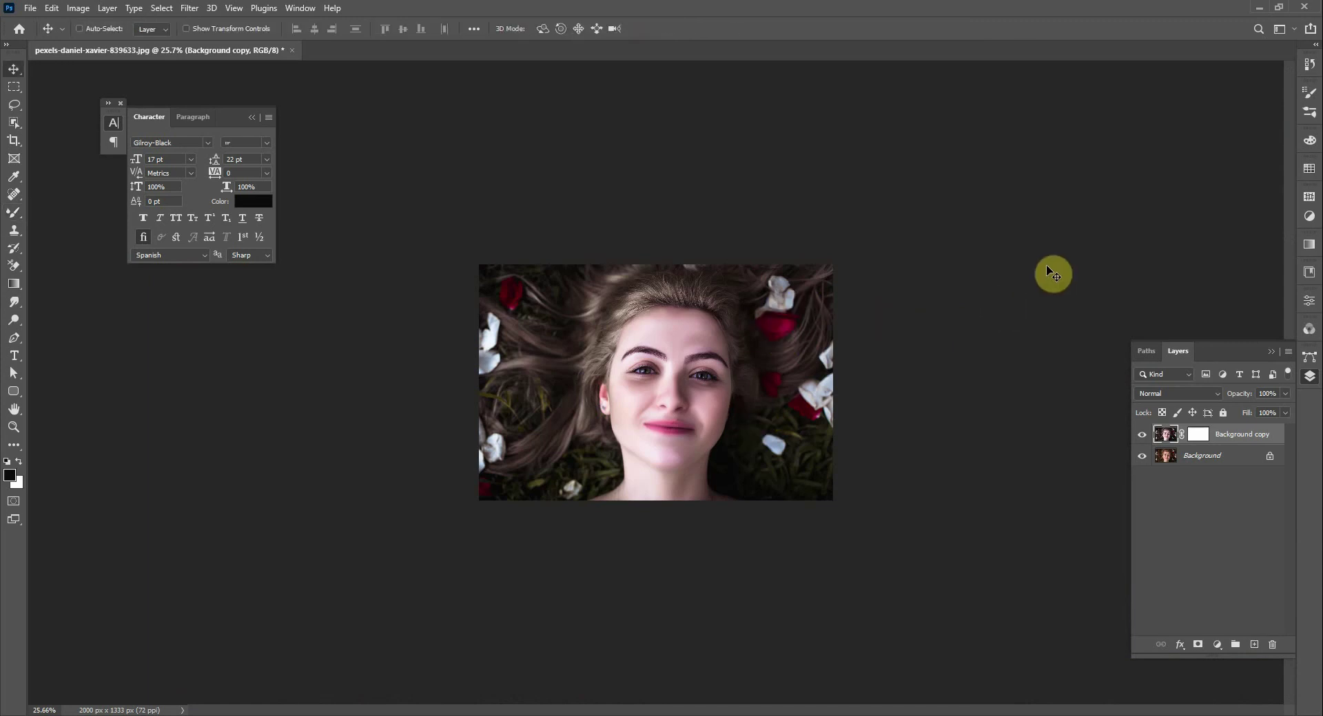
pyautogui.hotkey('ctrl', '1')
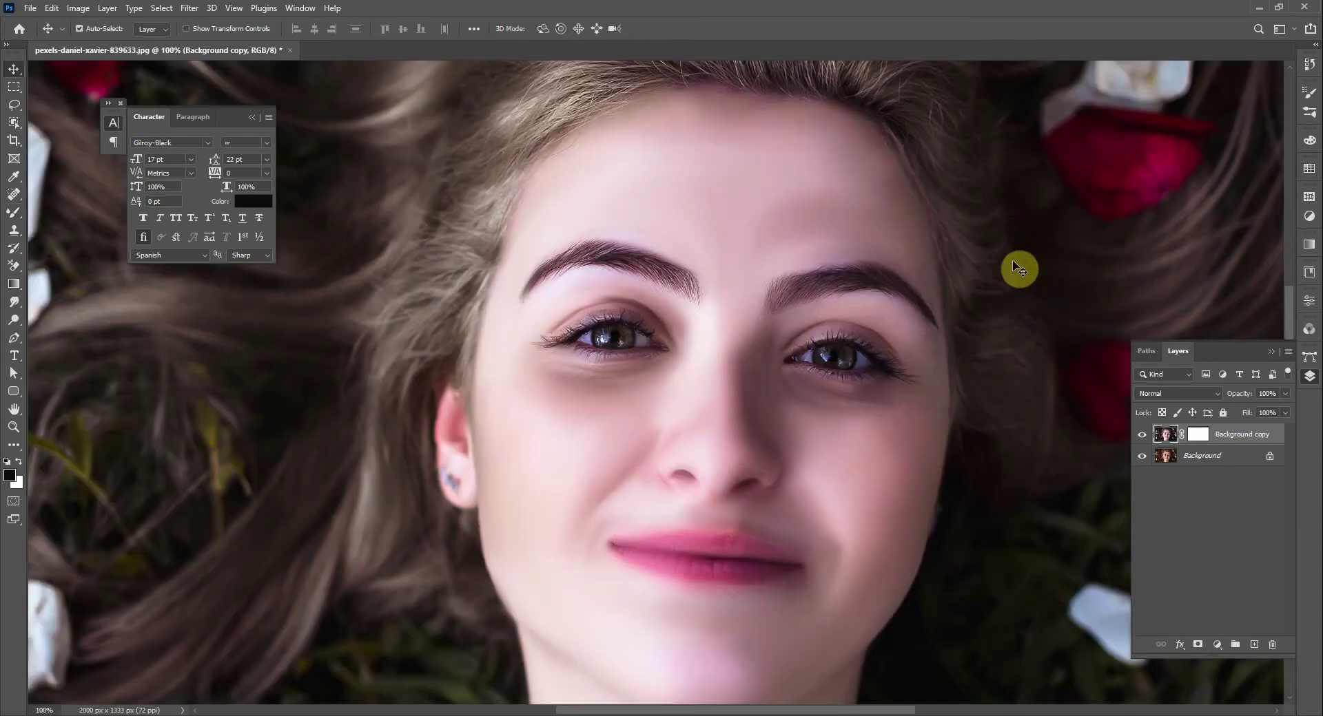
pyautogui.click(1141, 436)
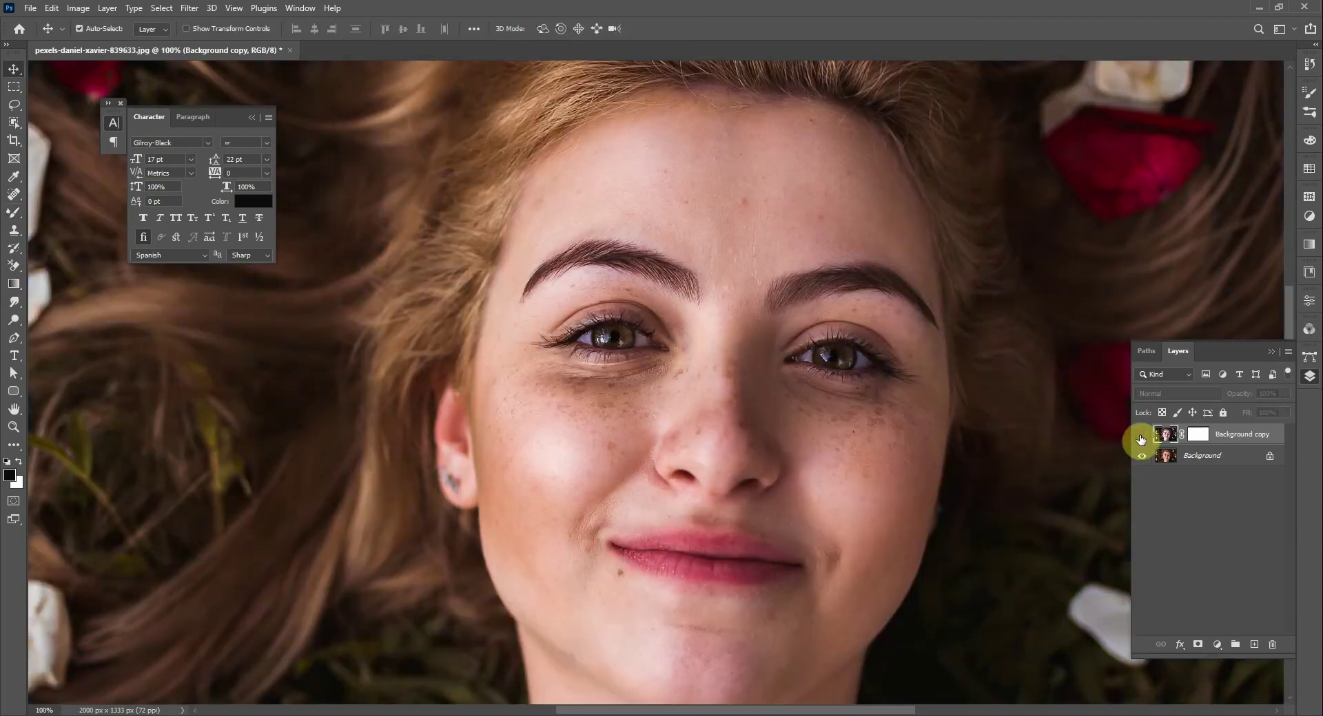
pyautogui.click(1141, 436)
pyautogui.click(1141, 436)
pyautogui.click(1141, 436)
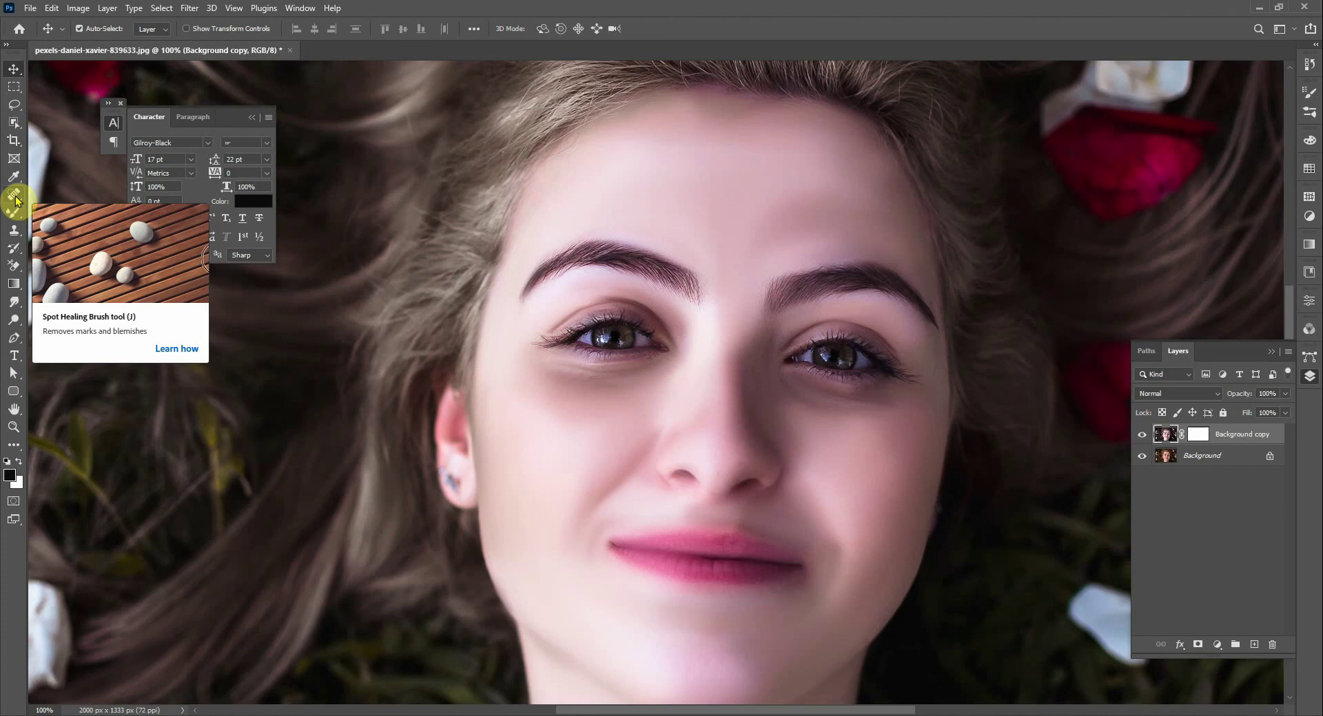
pyautogui.moveTo(12, 196); pyautogui.dragTo(68, 227)
pyautogui.moveTo(818, 190)
pyautogui.mouseDown()
pyautogui.moveTo(791, 250)
pyautogui.moveTo(687, 184)
pyautogui.moveTo(661, 189)
pyautogui.mouseUp()
pyautogui.click(973, 200)
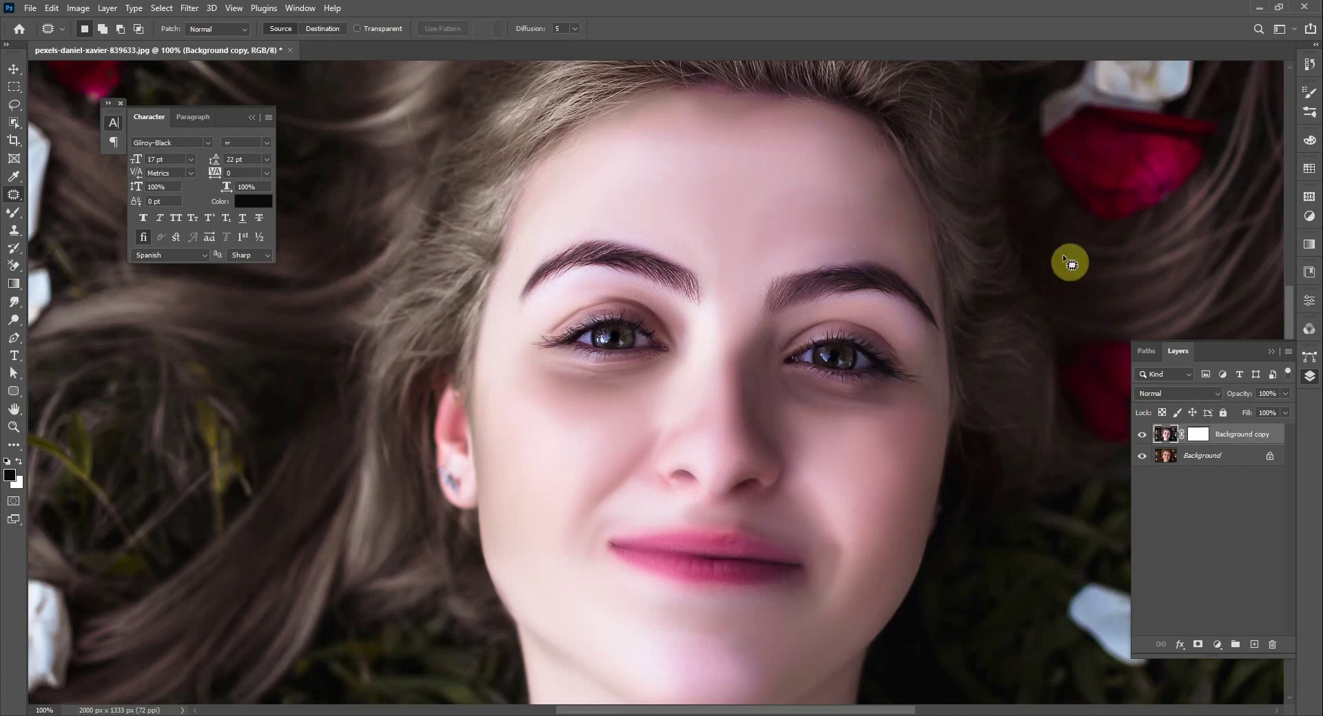
# Step: Examine the retouched skin around the forehead and eyes up close, across the whole portrait and at 100%
pyautogui.click(13, 216)
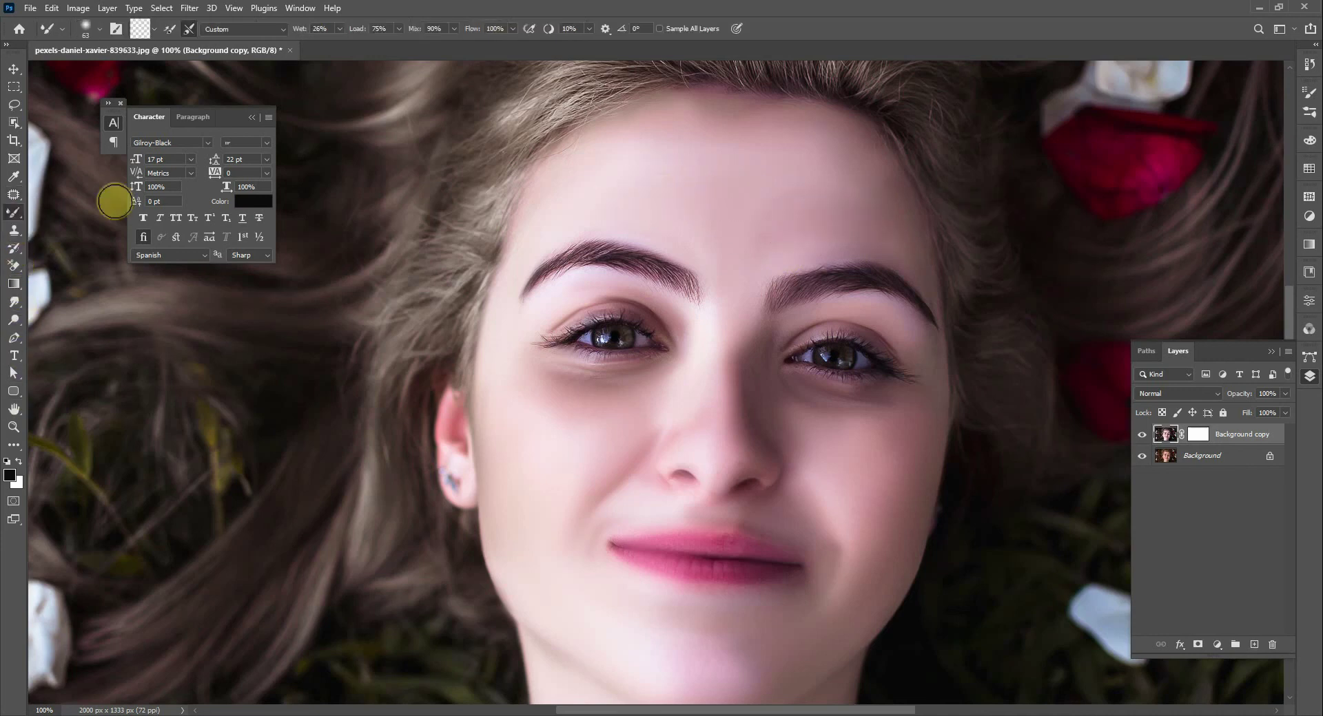
pyautogui.scroll(1, 841, 199)
pyautogui.scroll(4, 841, 199)
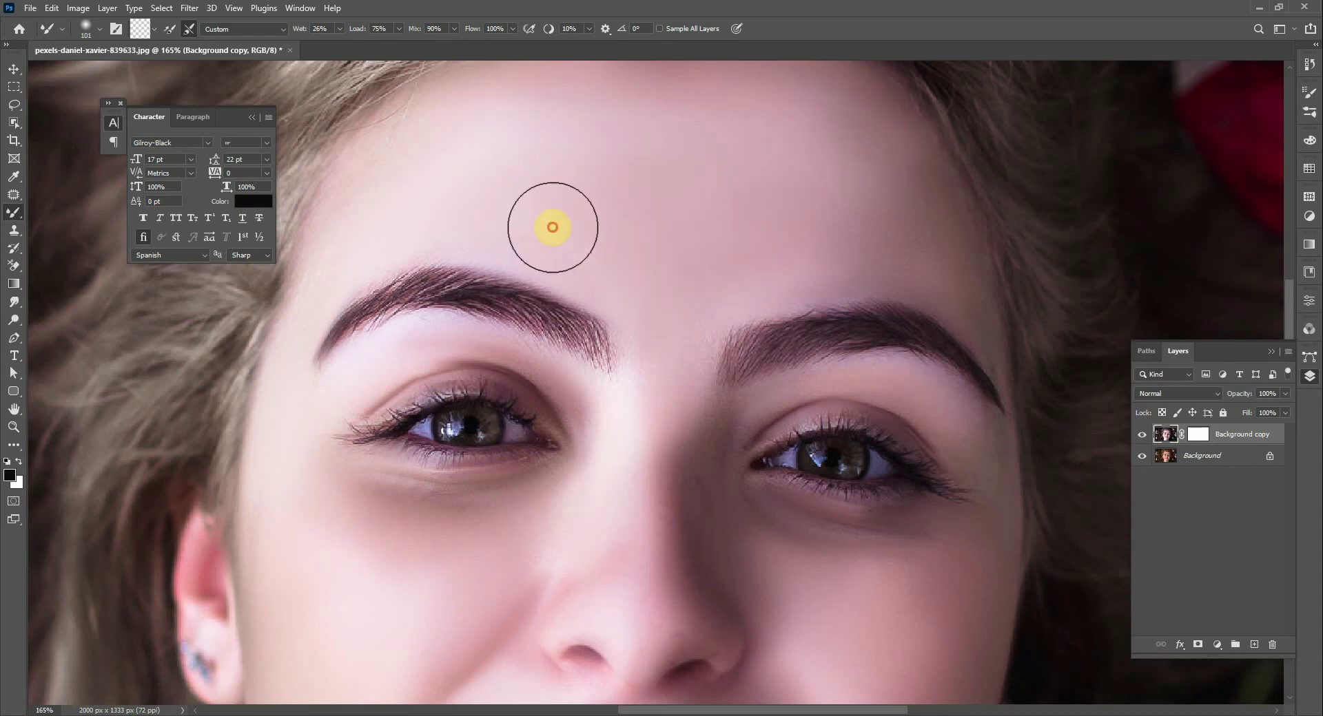
pyautogui.scroll(-3, 696, 246)
pyautogui.scroll(-2, 886, 381)
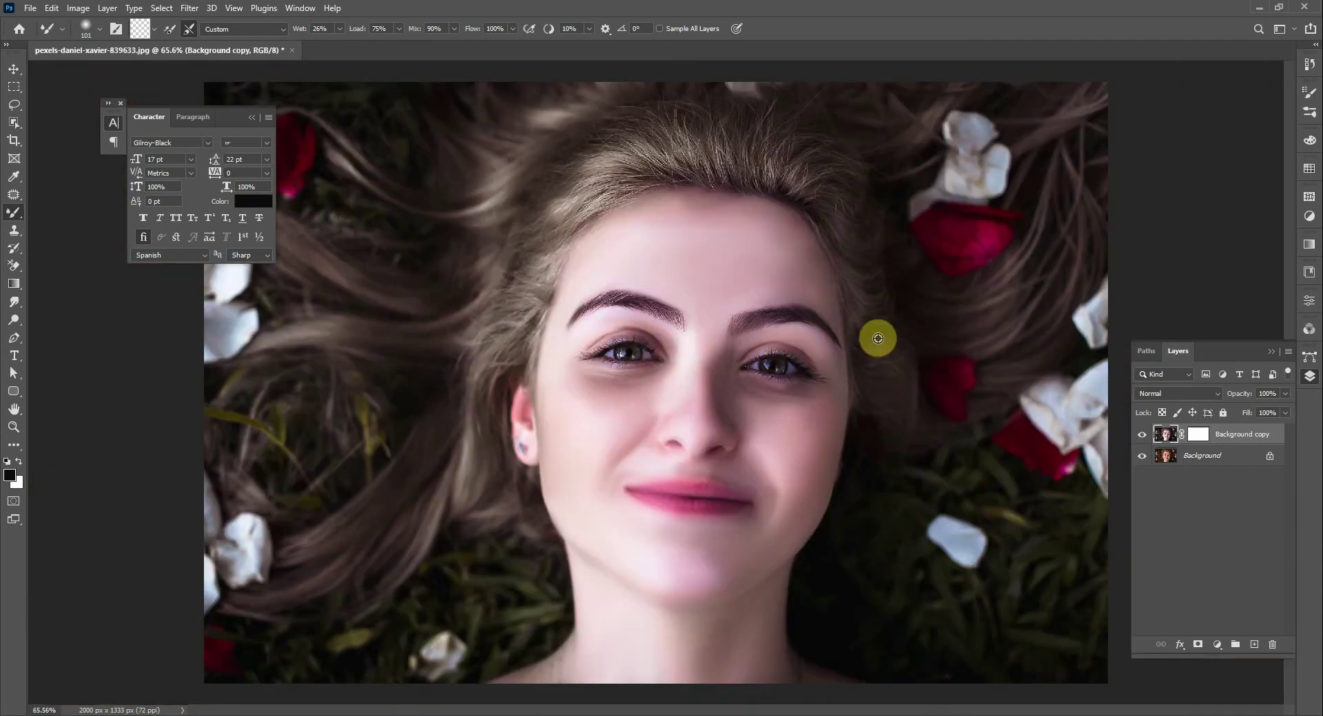
pyautogui.scroll(-2, 805, 454)
pyautogui.scroll(-2, 951, 354)
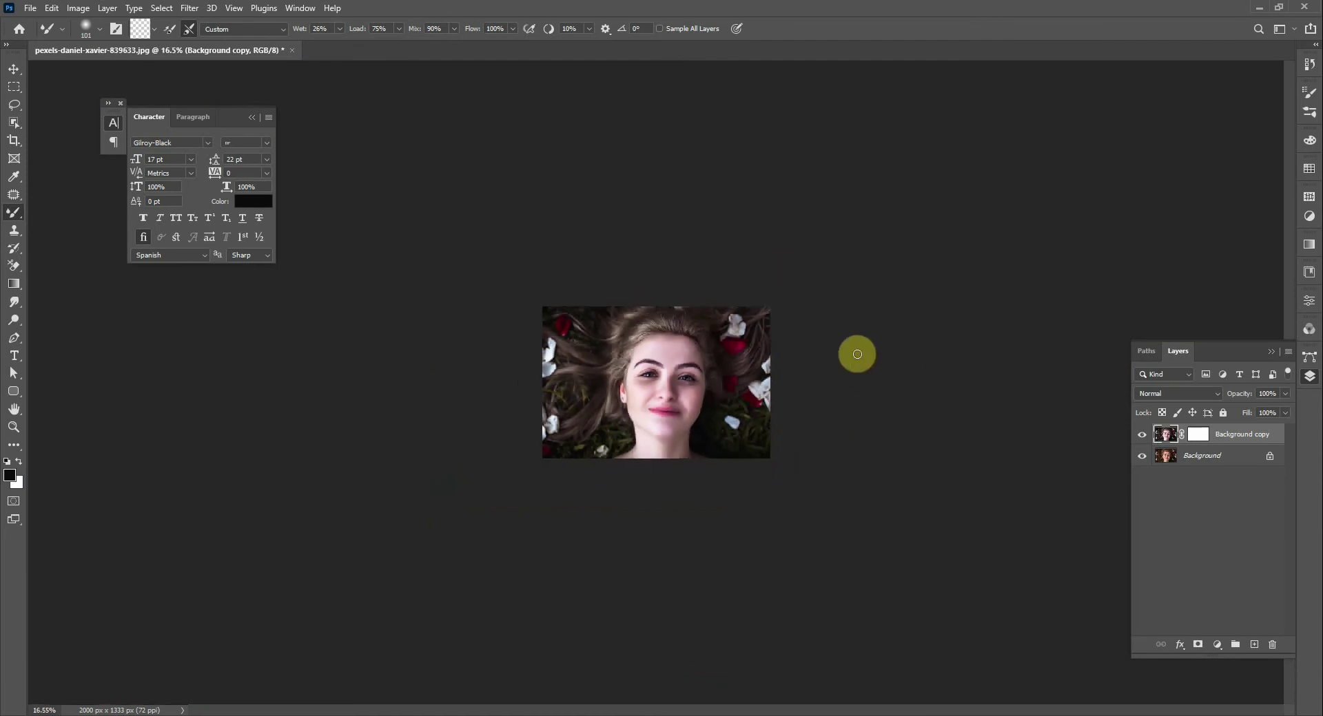
pyautogui.press('v')
pyautogui.hotkey('ctrl', '1')
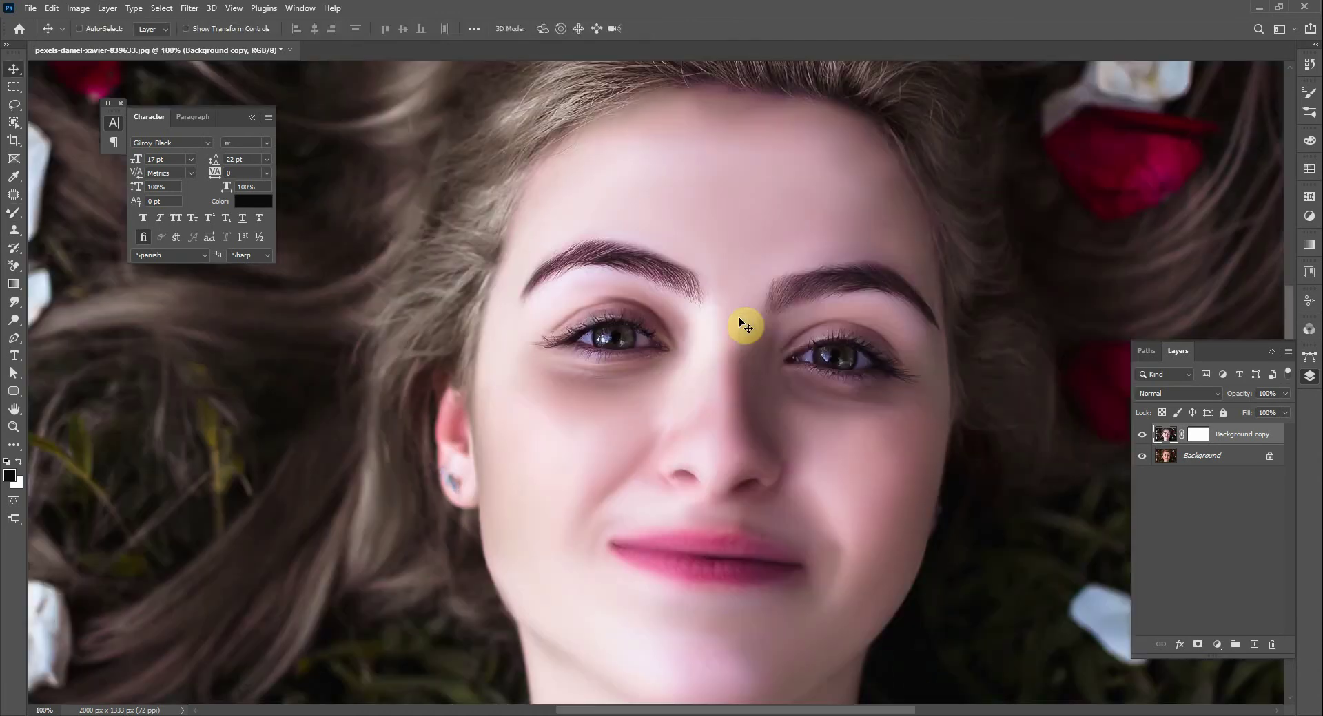
# Step: Save the layered document to the Desktop as a Photoshop file named clean-face
pyautogui.hotkey('ctrl', 'shift', 's')
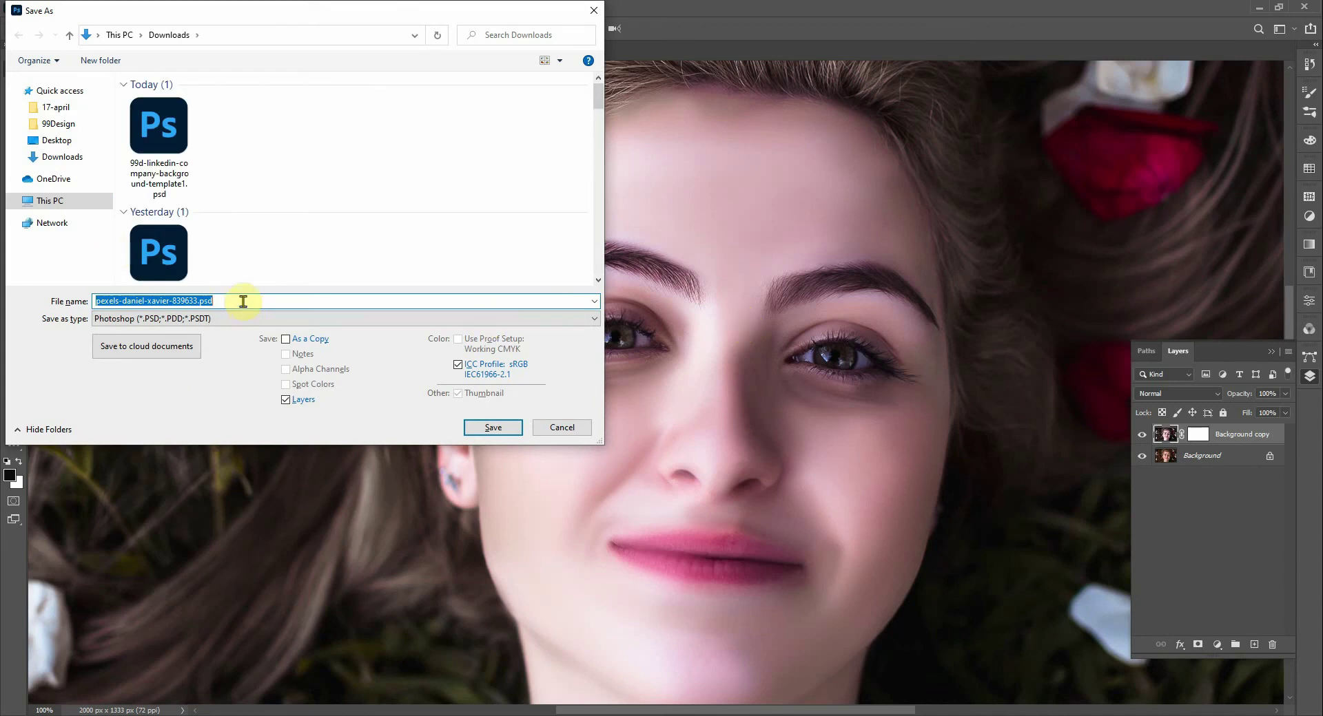
pyautogui.write('cle')
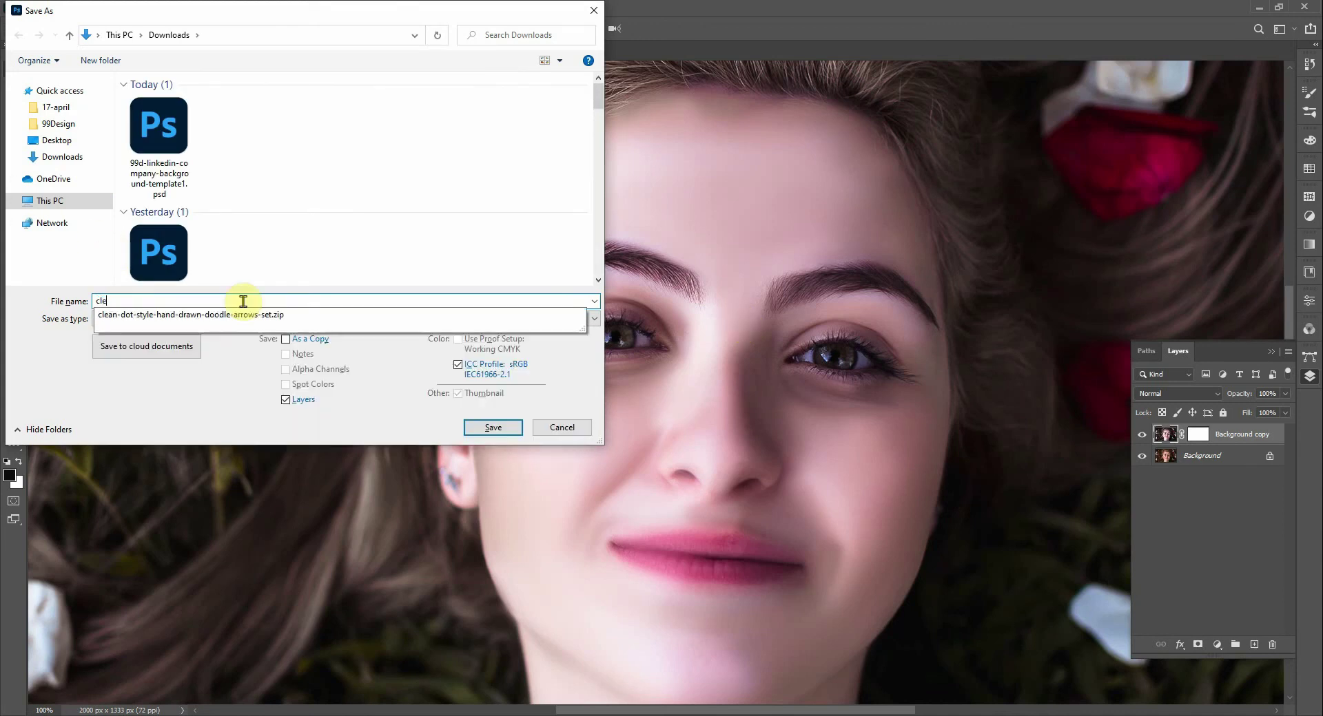
pyautogui.write('an-face')
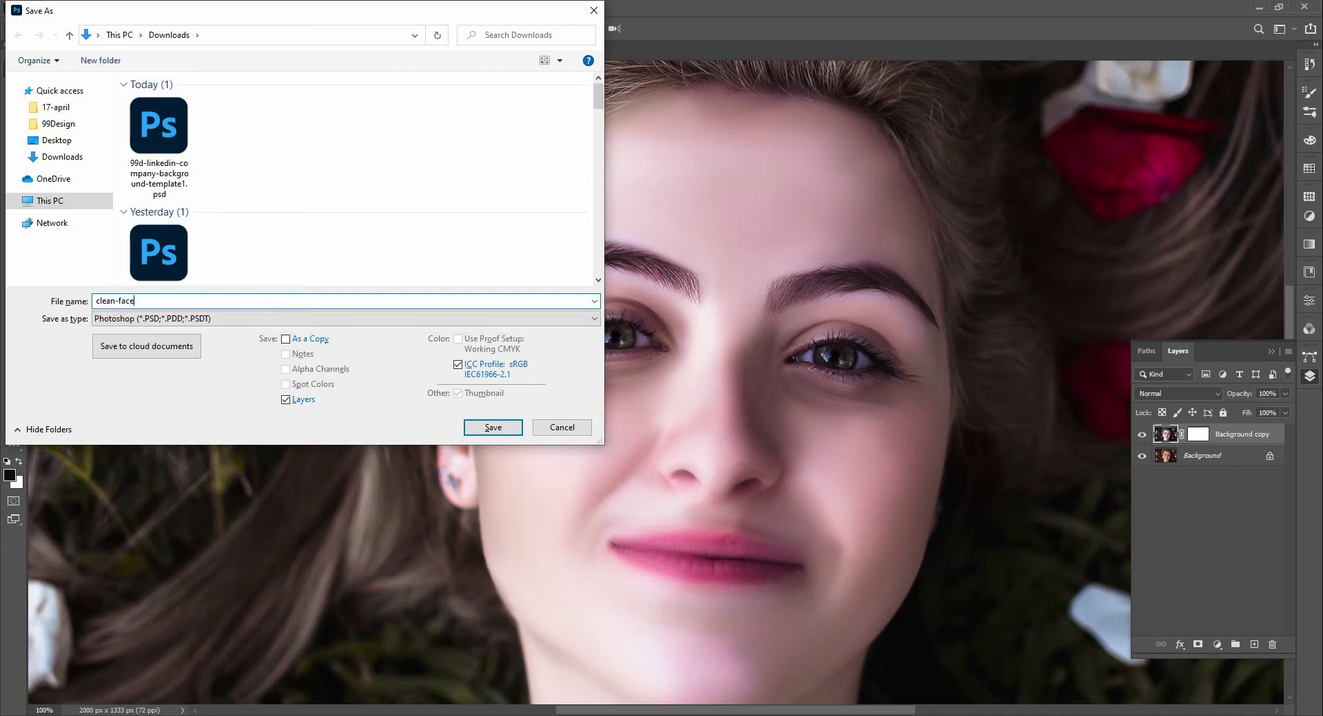
pyautogui.click(56, 139)
pyautogui.click(493, 428)
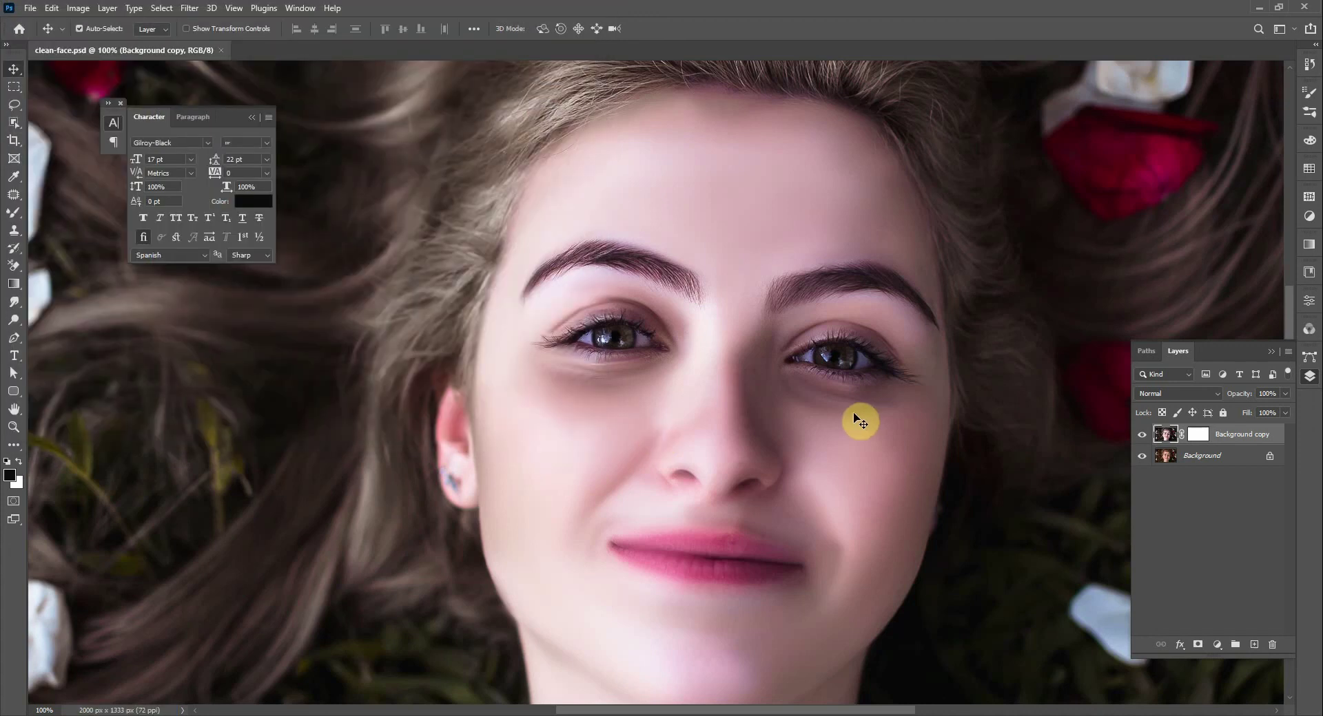
# Step: Export the retouched portrait with Save for Web as a PNG-24 at 2000 × 1333 px
pyautogui.hotkey('ctrl', 'alt', 'shift', 's')
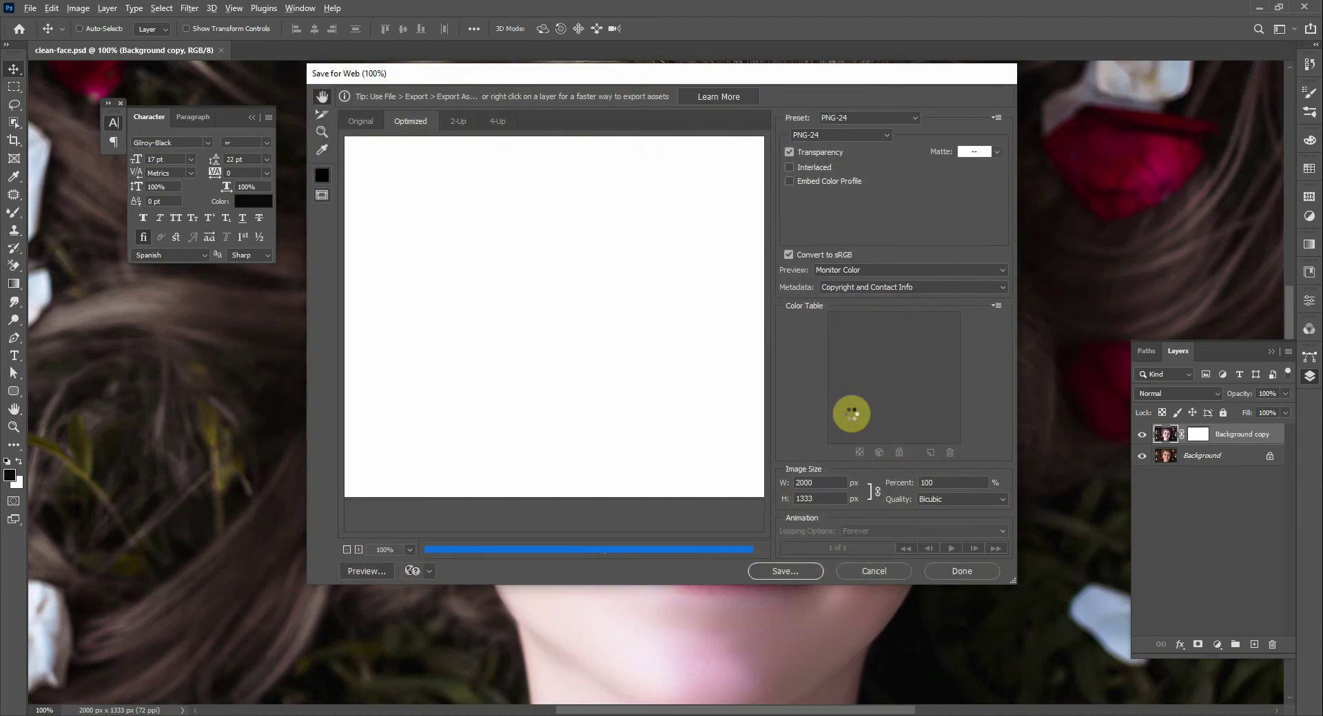
pyautogui.click(784, 571)
pyautogui.click(803, 514)
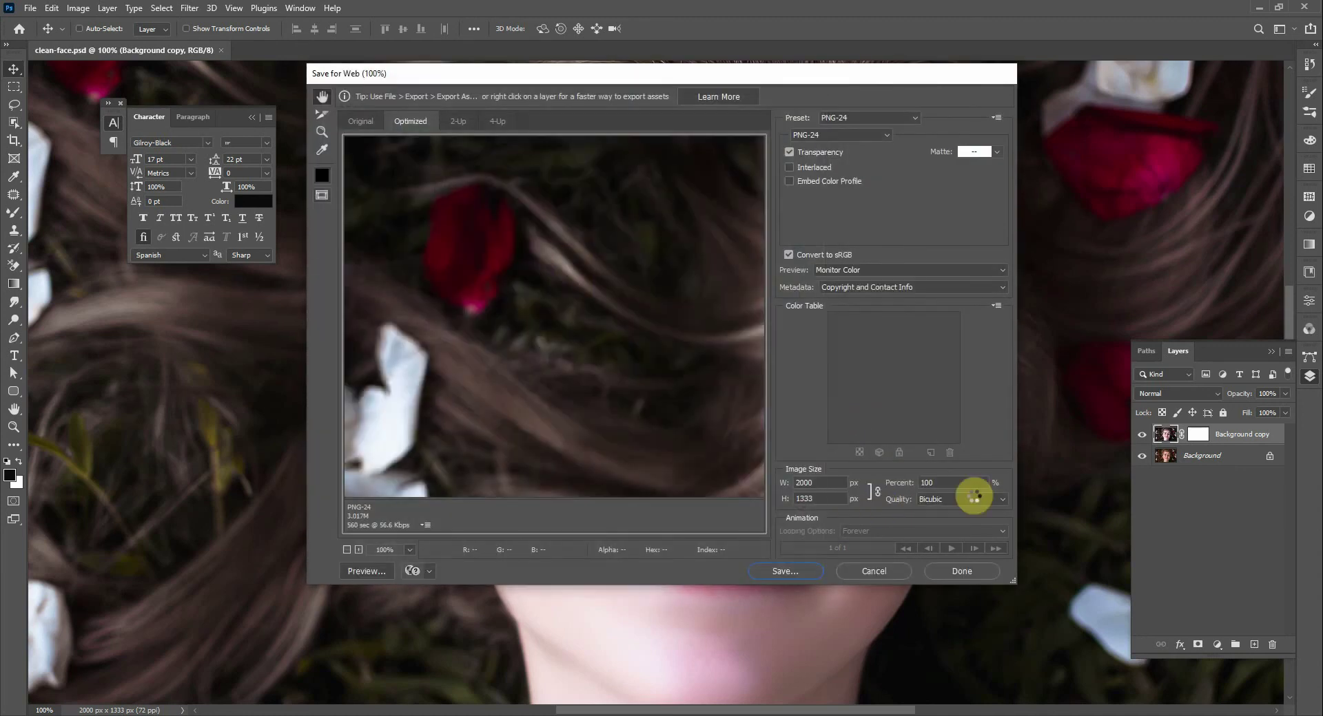